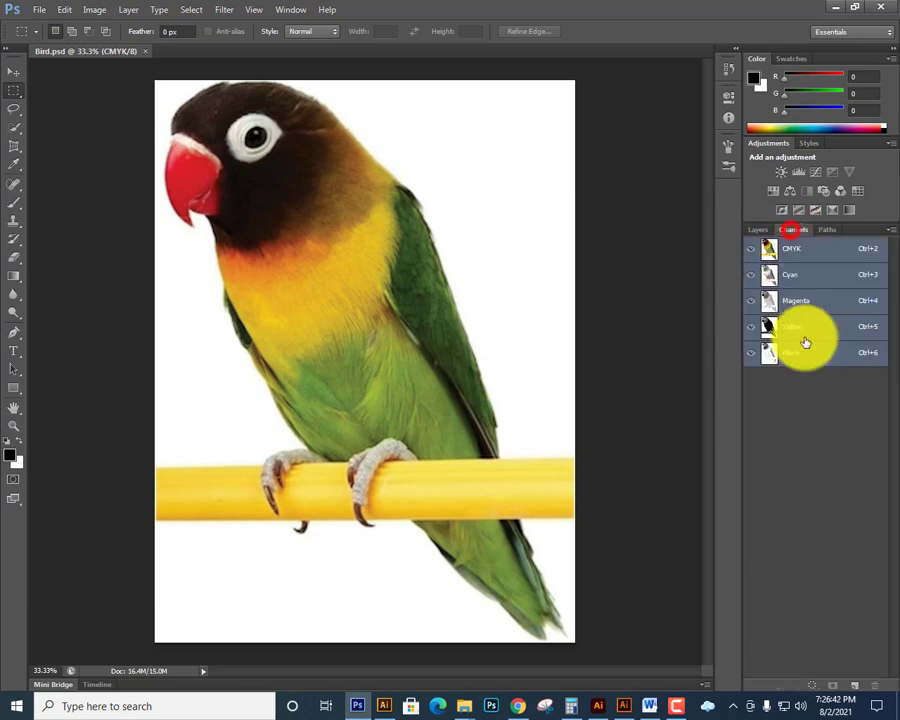
- Inspect the Black, Yellow, Magenta and Cyan channels of the bird image one by one, and restore the visibility of all channels
{"action": "left_click", "coordinate": [804, 357]}
{"action": "left_click", "coordinate": [805, 328]}
{"action": "left_click", "coordinate": [801, 300]}
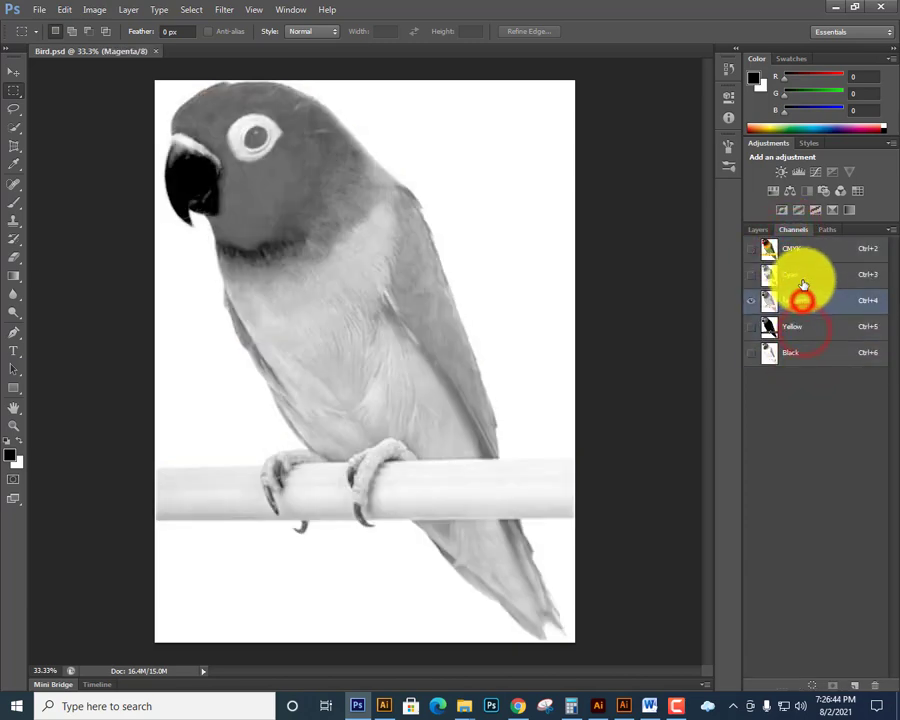
{"action": "left_click", "coordinate": [800, 275]}
{"action": "left_click", "coordinate": [751, 300]}
{"action": "left_click", "coordinate": [751, 326]}
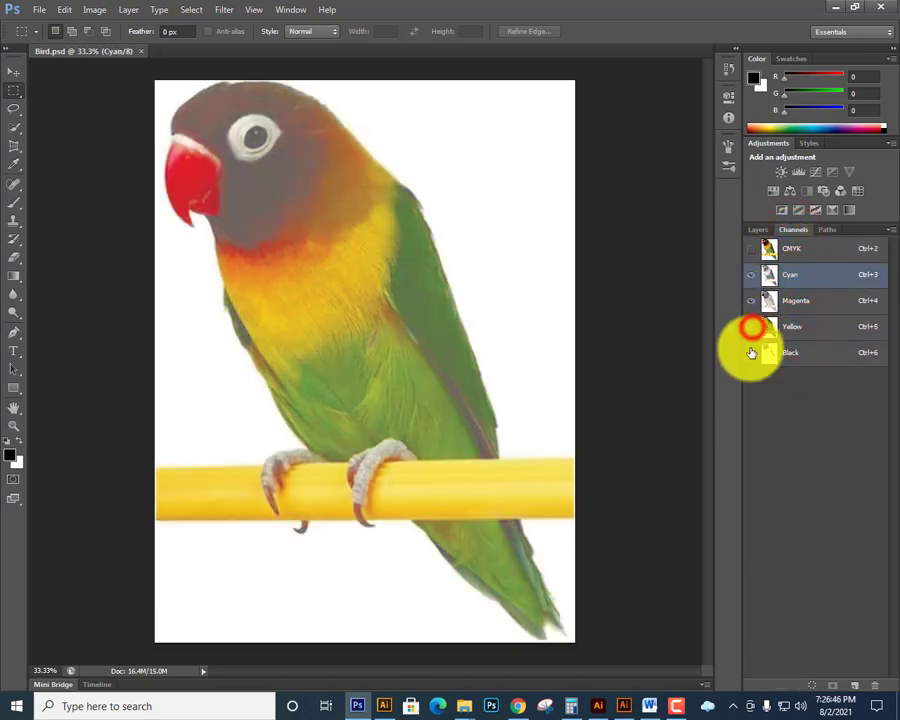
{"action": "left_click", "coordinate": [751, 352]}
- Check the bird image's size and resolution with the document dimensions shown in inches
{"action": "left_click", "coordinate": [88, 10]}
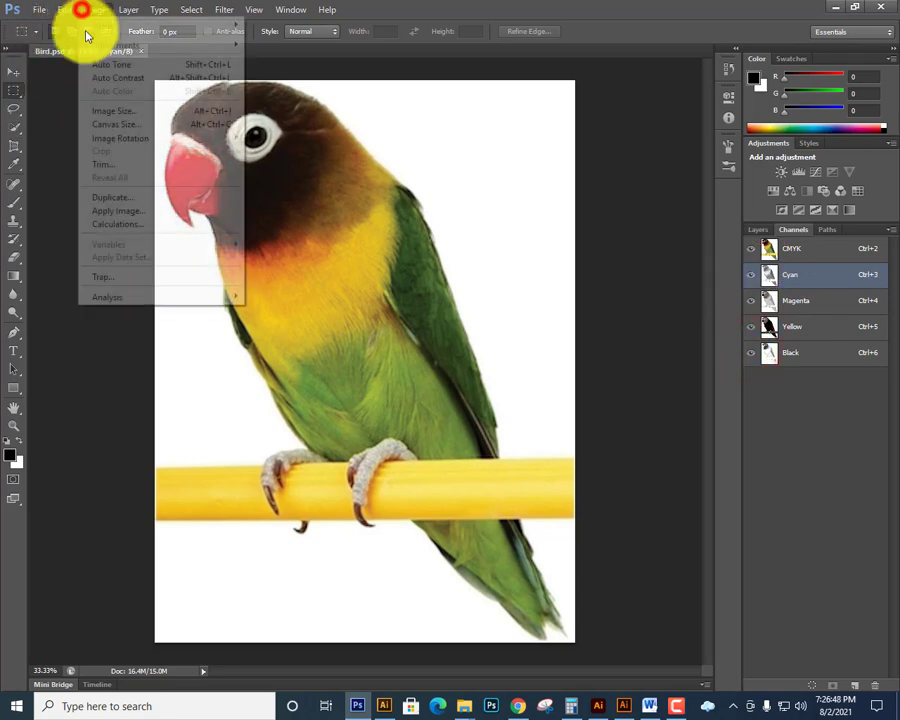
{"action": "left_click", "coordinate": [103, 113]}
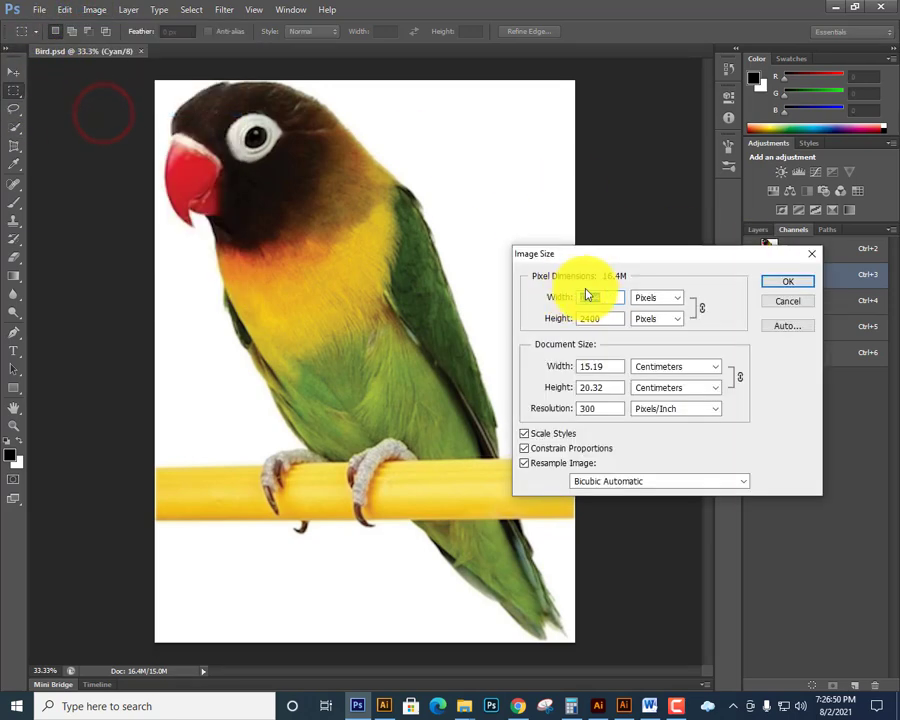
{"action": "left_click", "coordinate": [653, 366]}
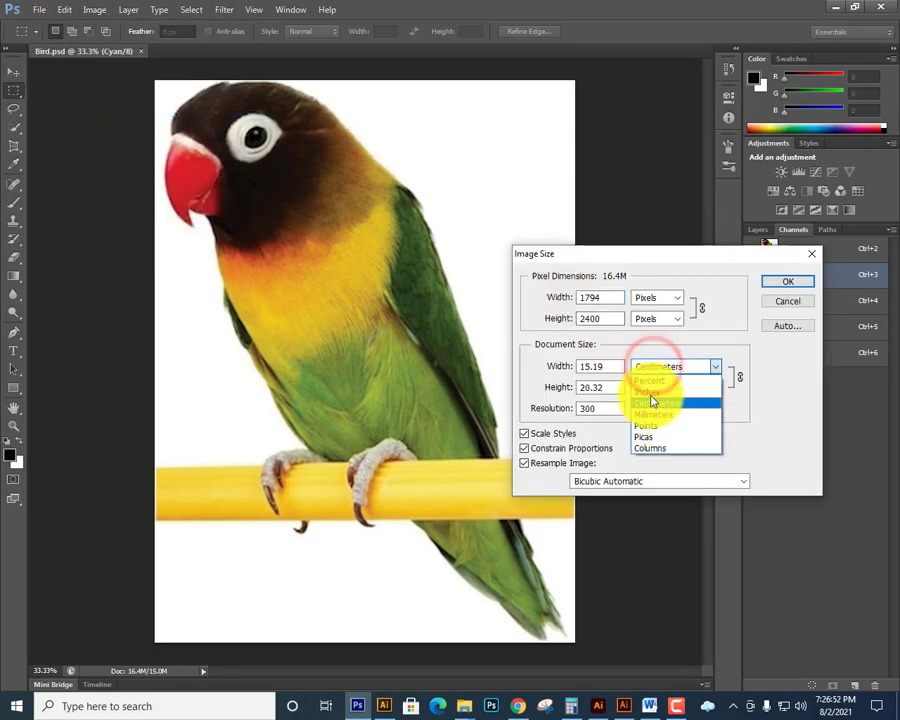
{"action": "left_click", "coordinate": [648, 391]}
{"action": "double_click", "coordinate": [594, 387]}
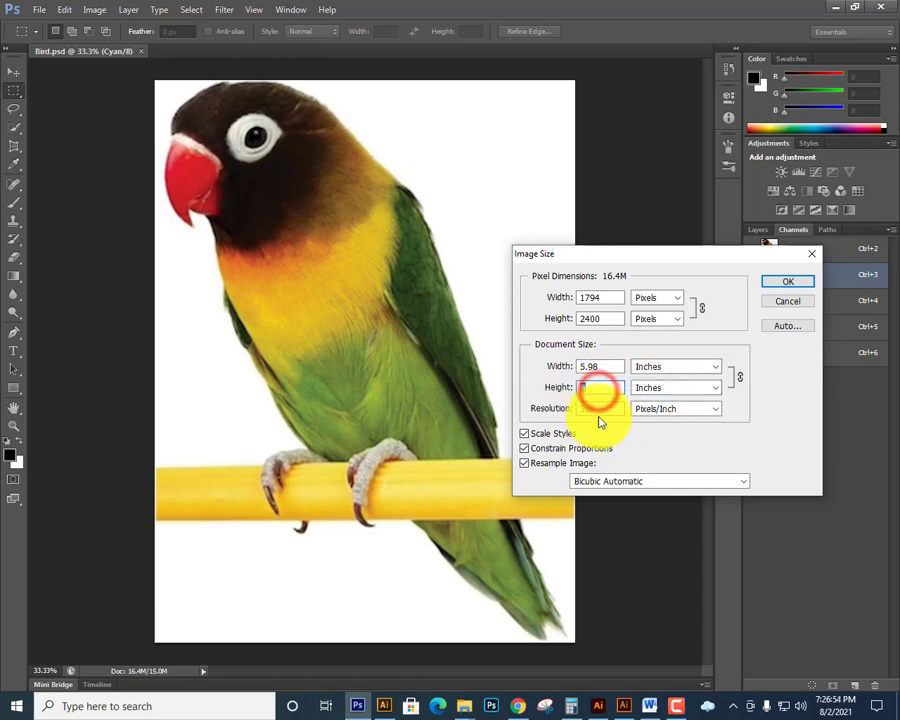
{"action": "double_click", "coordinate": [598, 408]}
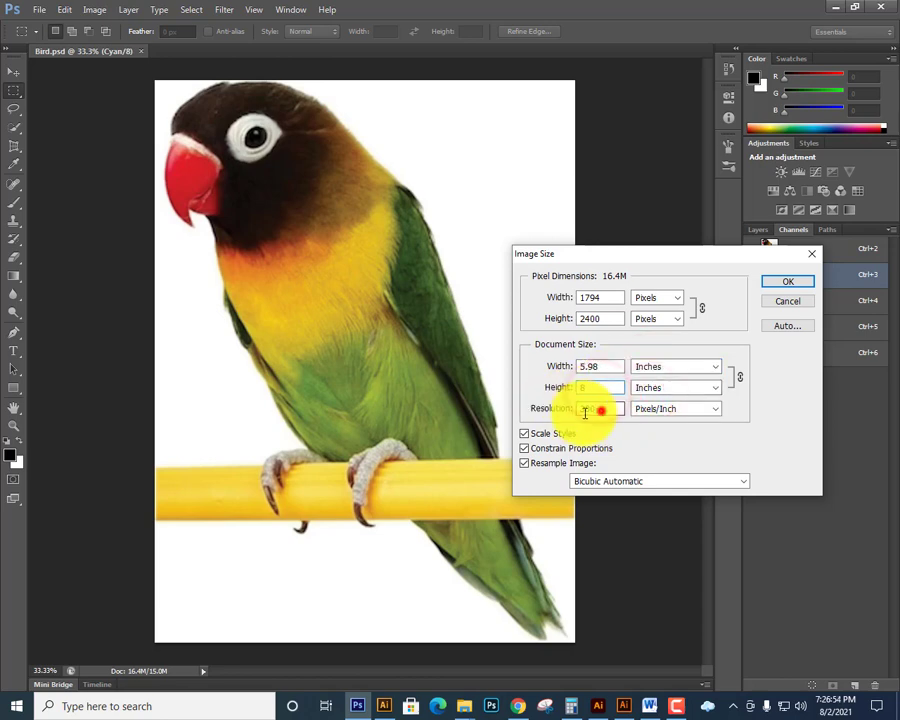
{"action": "left_click", "coordinate": [526, 436]}
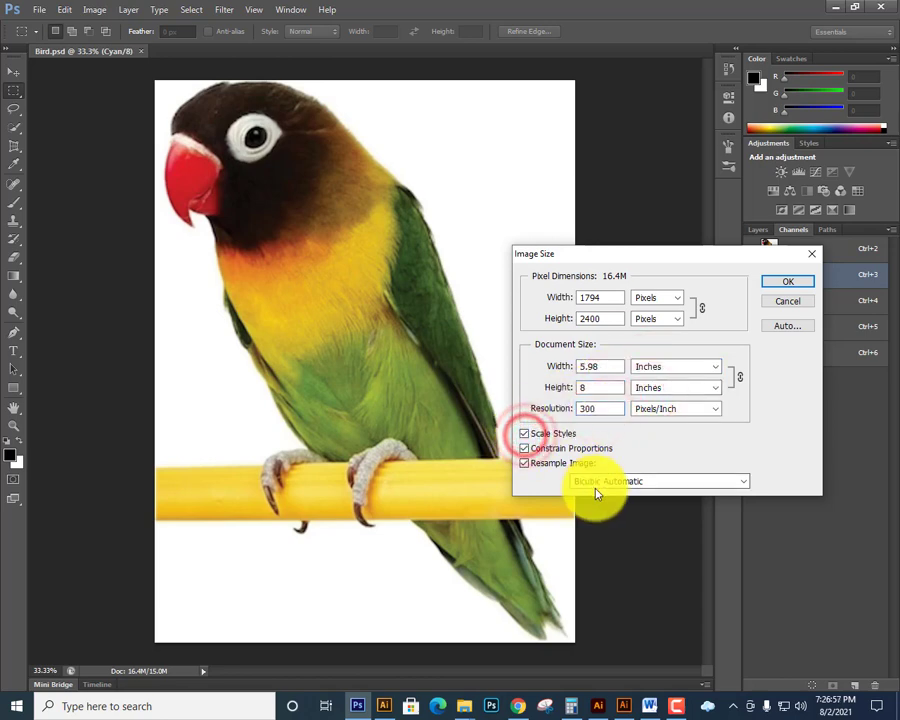
{"action": "left_click", "coordinate": [772, 288]}
- Check the bird image's color mode, keeping CMYK Color selected
{"action": "left_click", "coordinate": [90, 9]}
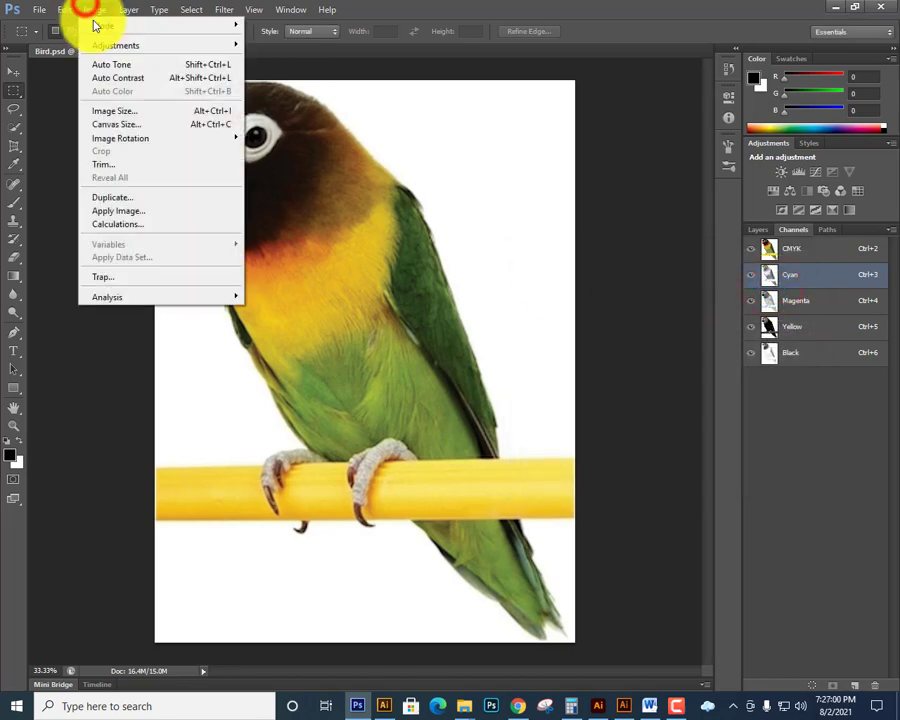
{"action": "left_click", "coordinate": [96, 24]}
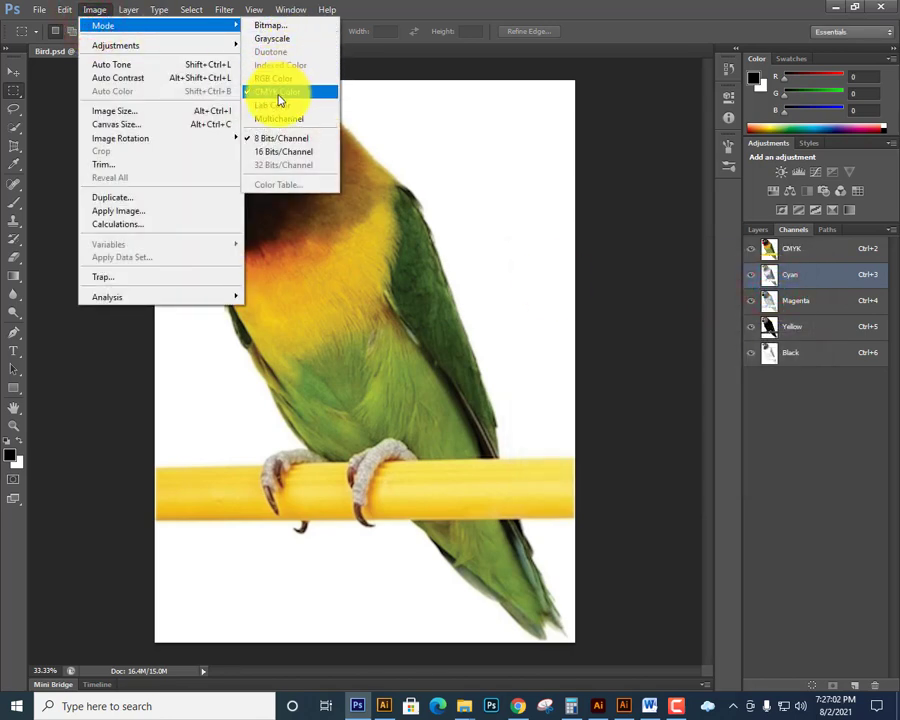
{"action": "left_click", "coordinate": [278, 92]}
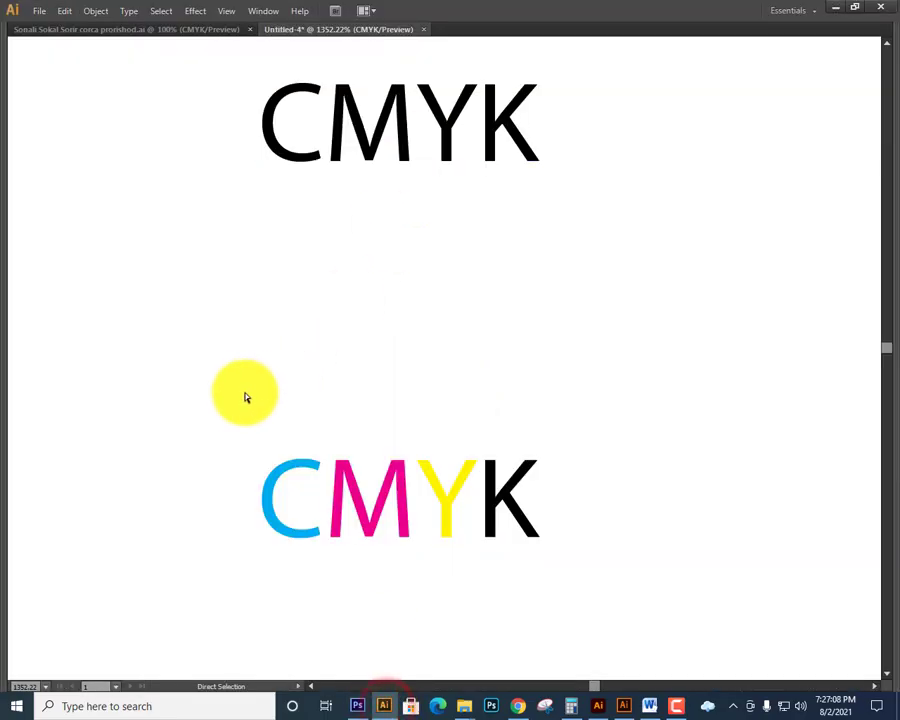
- Switch to Illustrator and display the hidden tool and color panels around the CMYK lettering
{"action": "left_click_drag", "start_coordinate": [544, 544], "coordinate": [604, 574]}
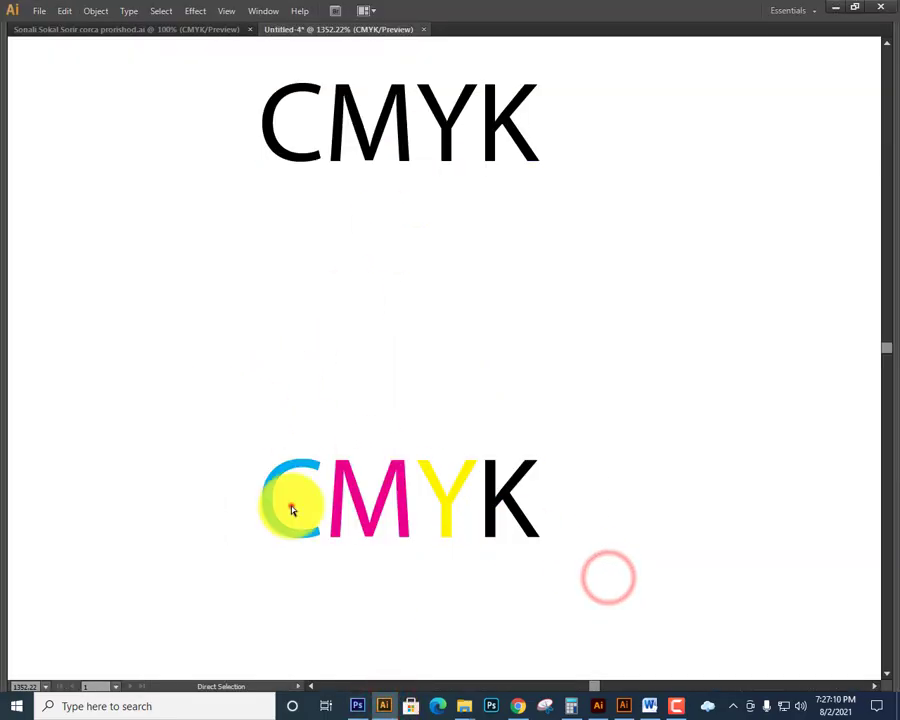
{"action": "left_click_drag", "start_coordinate": [291, 505], "coordinate": [620, 635]}
{"action": "key", "text": "Tab"}
{"action": "left_click", "coordinate": [358, 352]}
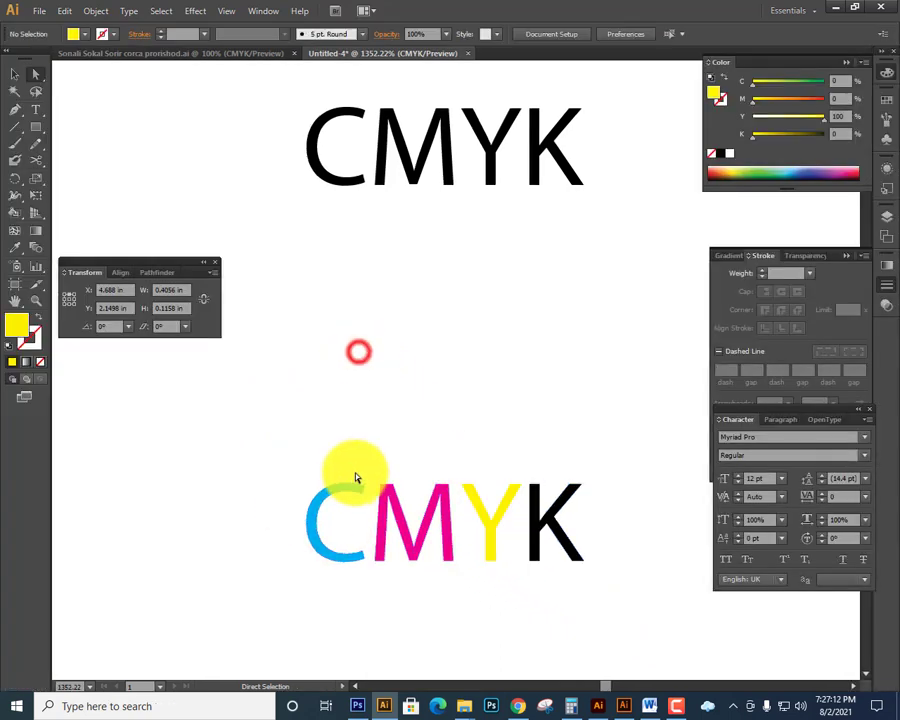
- Inspect the fill color values of the colored letters C, M, Y and K individually, and clear the selection
{"action": "mouse_move", "coordinate": [354, 476]}
{"action": "left_mouse_down"}
{"action": "mouse_move", "coordinate": [344, 492]}
{"action": "mouse_move", "coordinate": [342, 484]}
{"action": "left_mouse_up"}
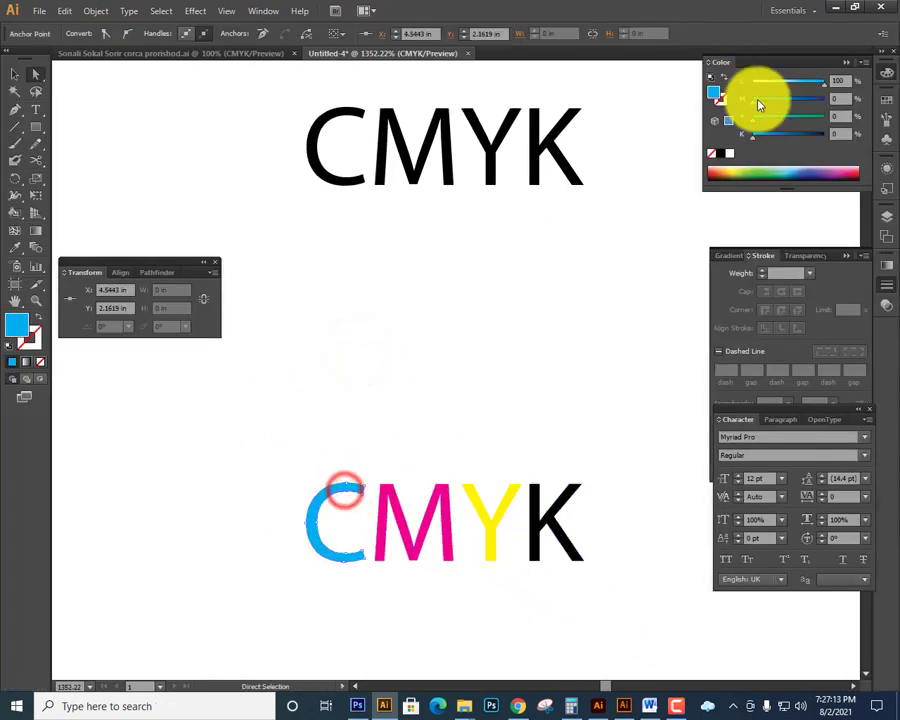
{"action": "left_click", "coordinate": [840, 82]}
{"action": "left_click", "coordinate": [395, 510]}
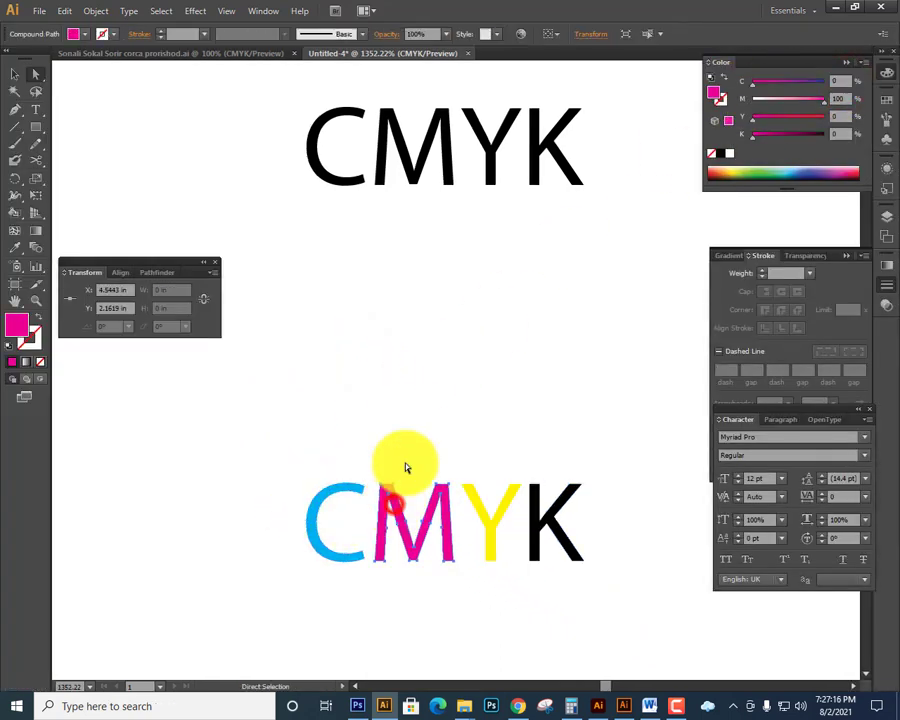
{"action": "left_click", "coordinate": [840, 99]}
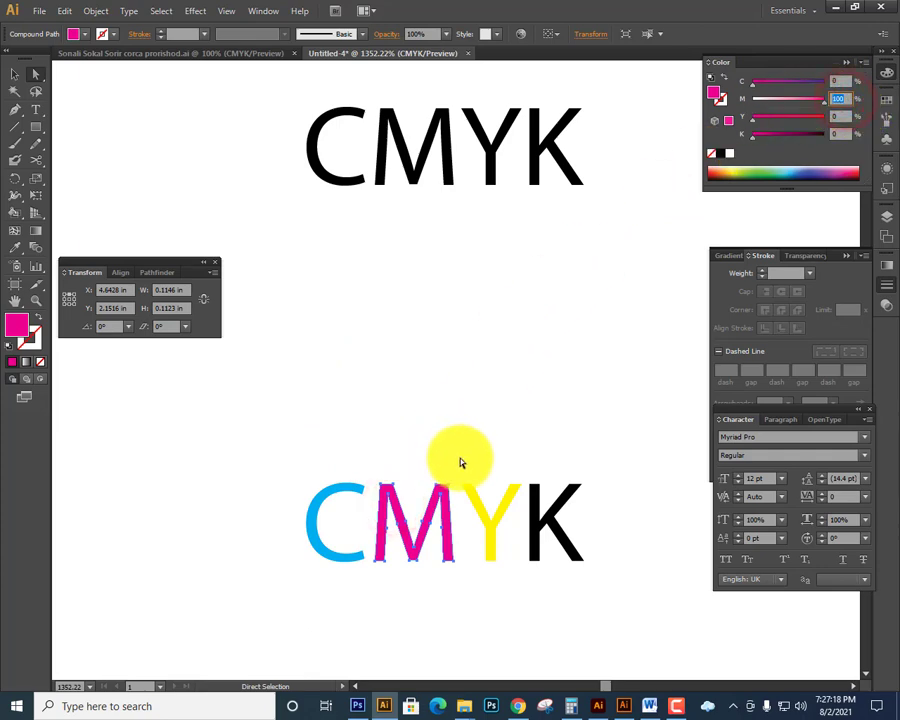
{"action": "left_click", "coordinate": [462, 461]}
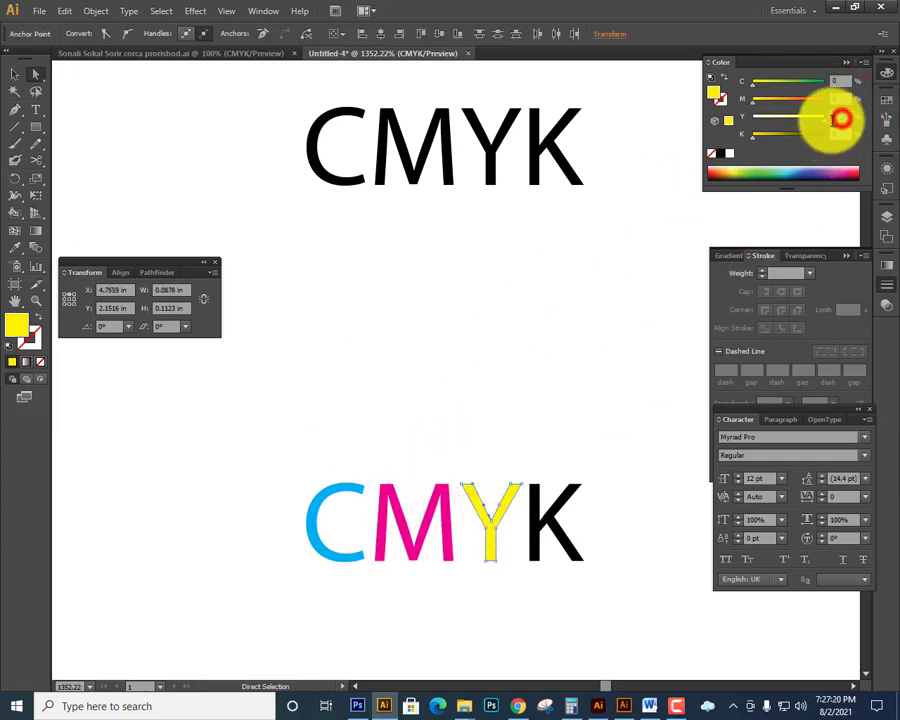
{"action": "left_click", "coordinate": [563, 472]}
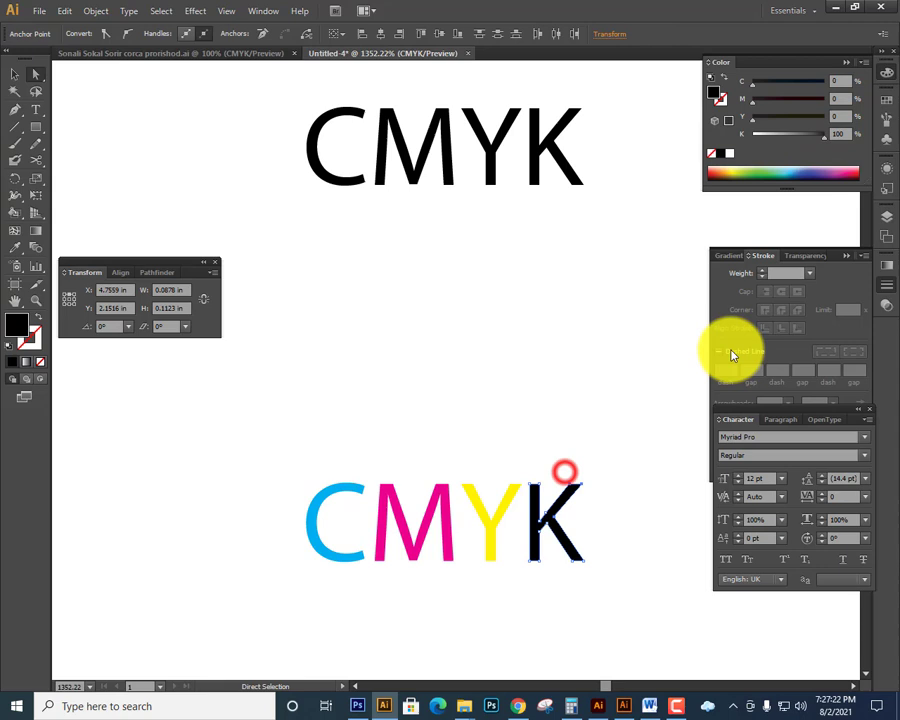
{"action": "left_click", "coordinate": [840, 134]}
{"action": "left_click", "coordinate": [570, 313]}
- Select the whole colored CMYK lettering and copy it
{"action": "left_click_drag", "start_coordinate": [250, 465], "coordinate": [695, 582]}
{"action": "left_click", "coordinate": [665, 592]}
{"action": "left_click_drag", "start_coordinate": [276, 410], "coordinate": [600, 603]}
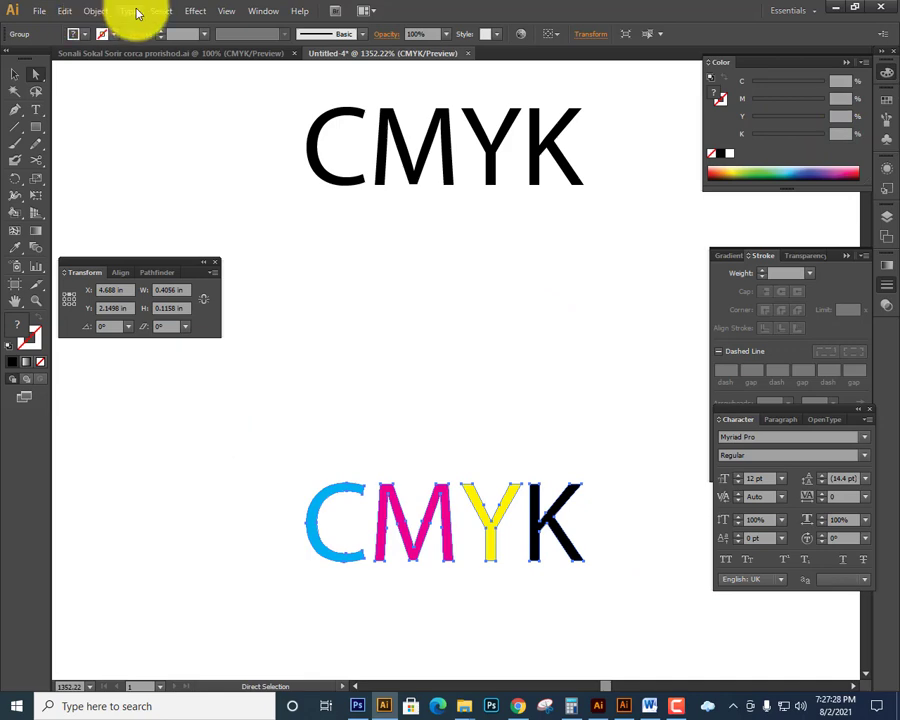
{"action": "left_click", "coordinate": [65, 11]}
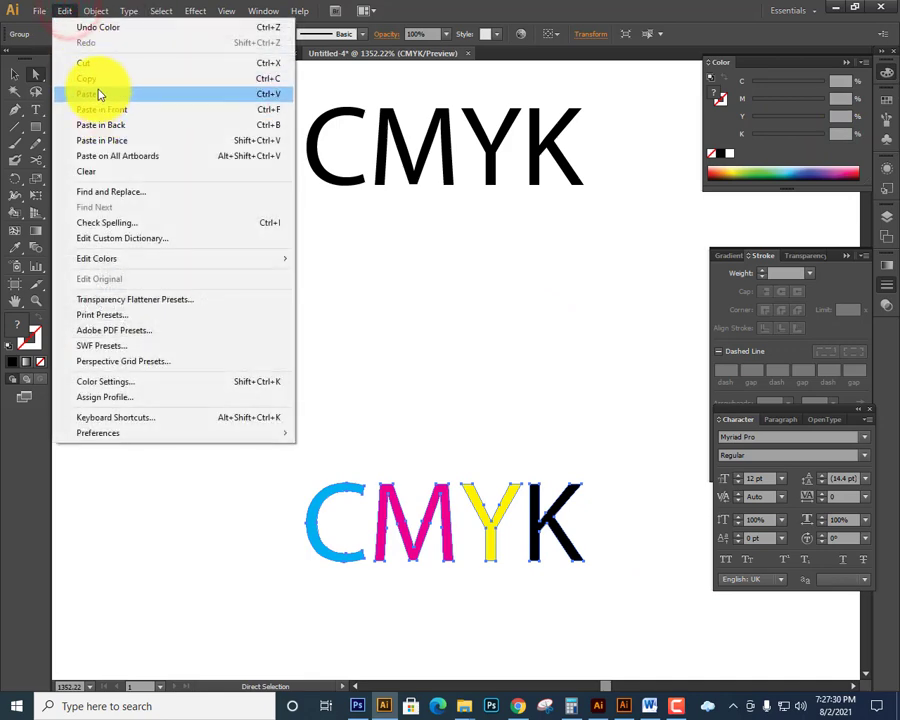
{"action": "left_click", "coordinate": [96, 82]}
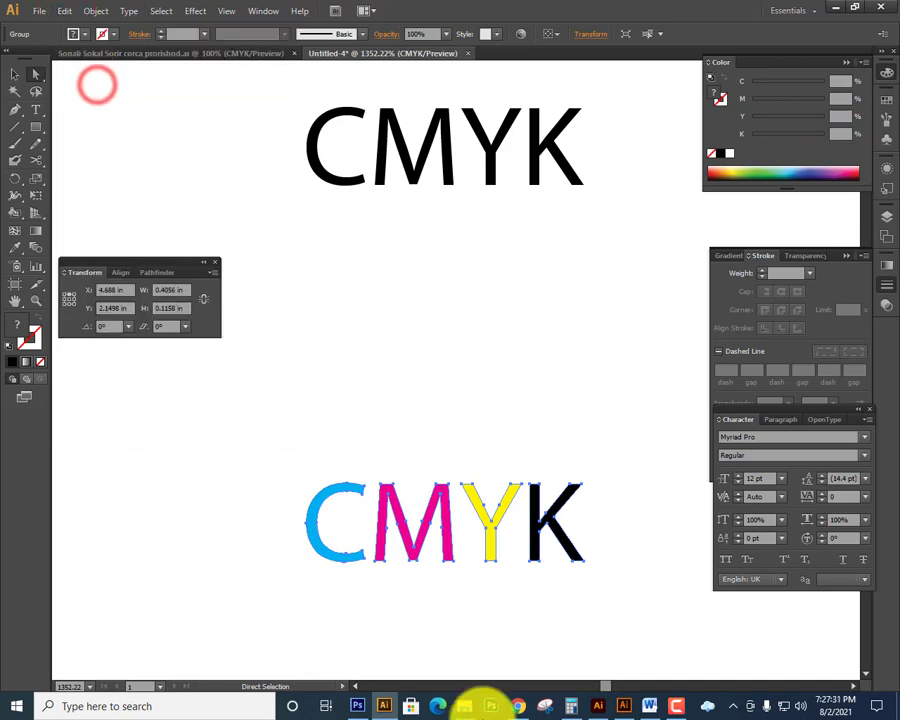
- Switch to Photoshop and paste the copied CMYK lettering into the bird image as pixels
{"action": "left_click", "coordinate": [358, 706]}
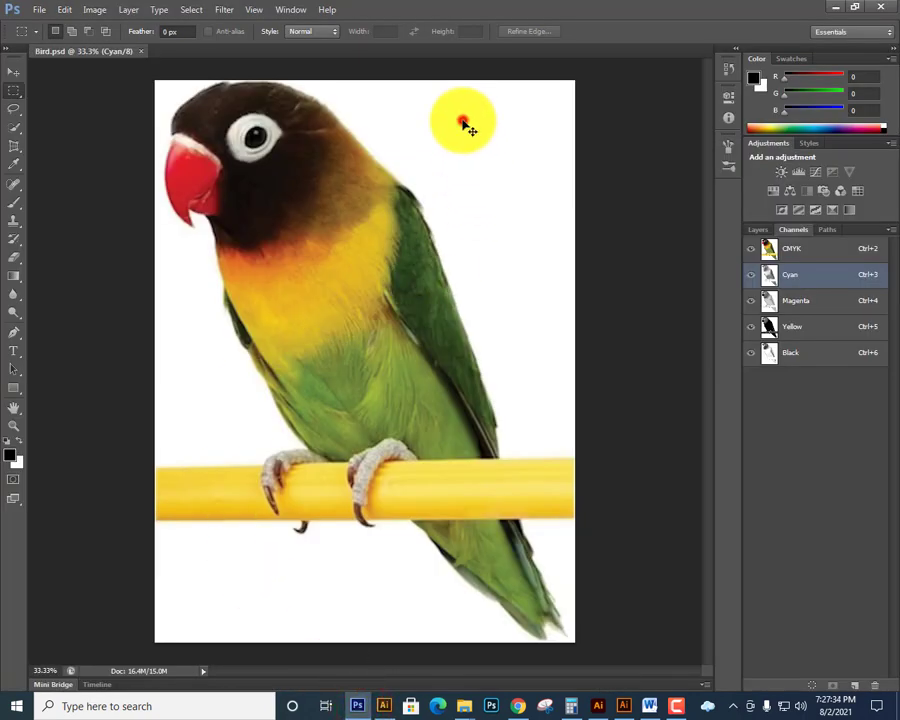
{"action": "left_click", "coordinate": [66, 9]}
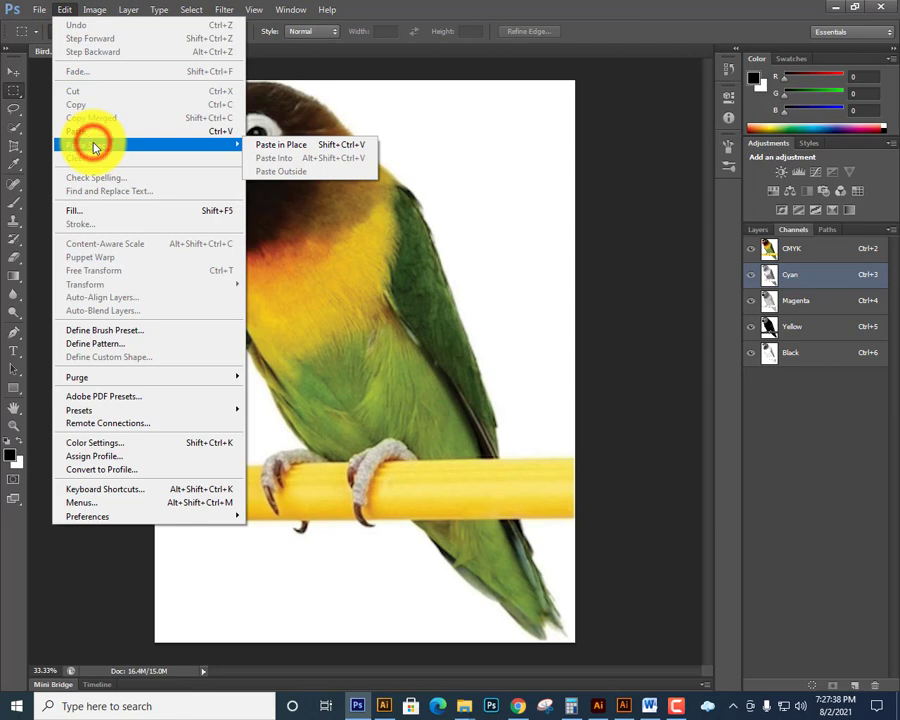
{"action": "left_click", "coordinate": [94, 133]}
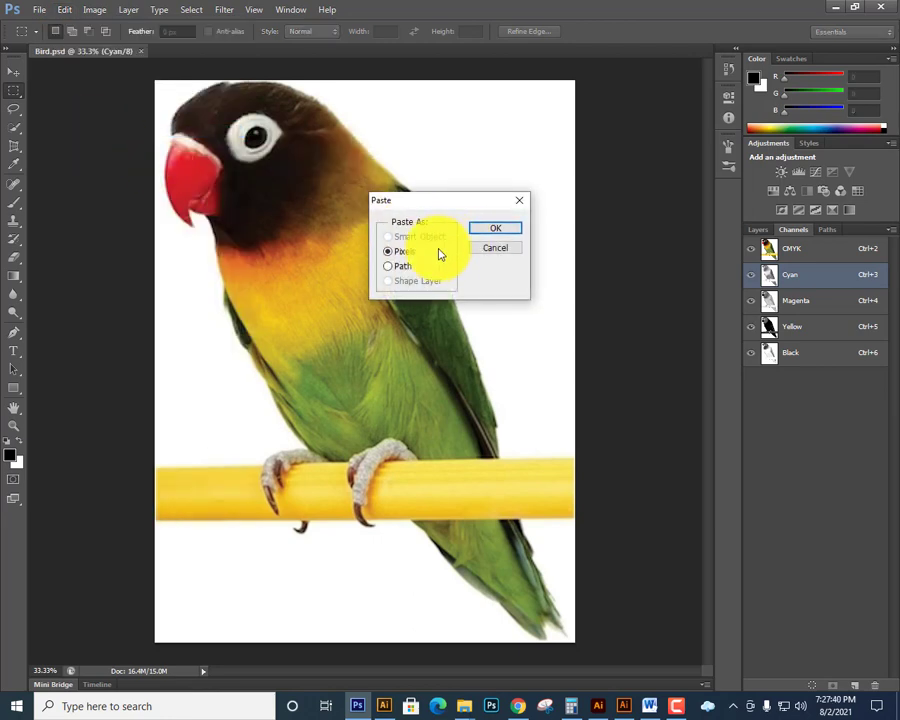
{"action": "left_click", "coordinate": [491, 231]}
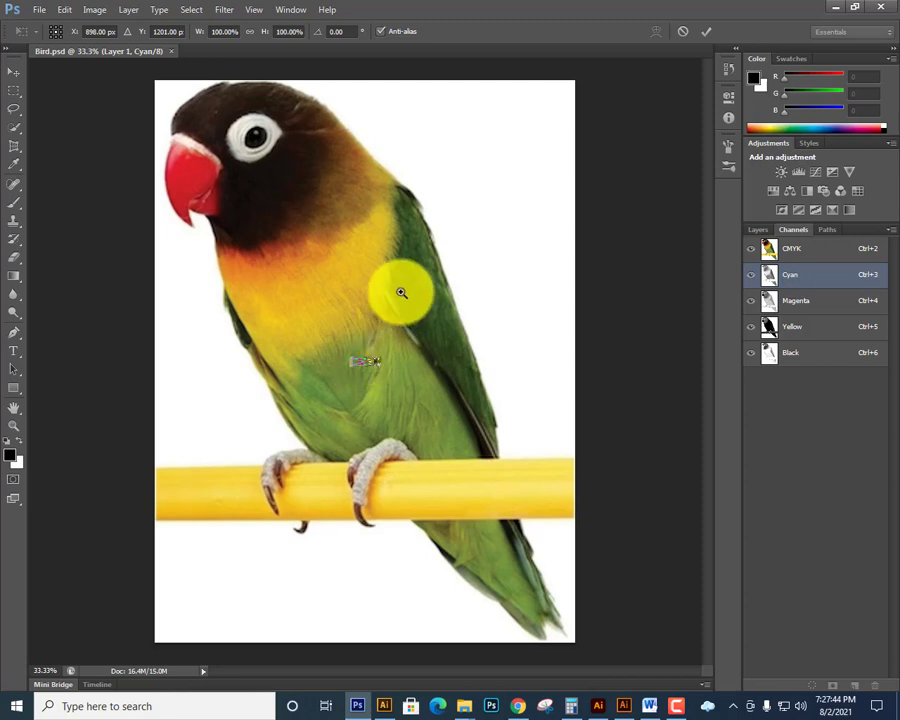
- Activate the composite CMYK channel and move the pasted lettering to the white area in the image's upper-right corner
{"action": "mouse_move", "coordinate": [345, 345]}
{"action": "left_mouse_down"}
{"action": "mouse_move", "coordinate": [407, 373]}
{"action": "mouse_move", "coordinate": [416, 368]}
{"action": "left_mouse_up"}
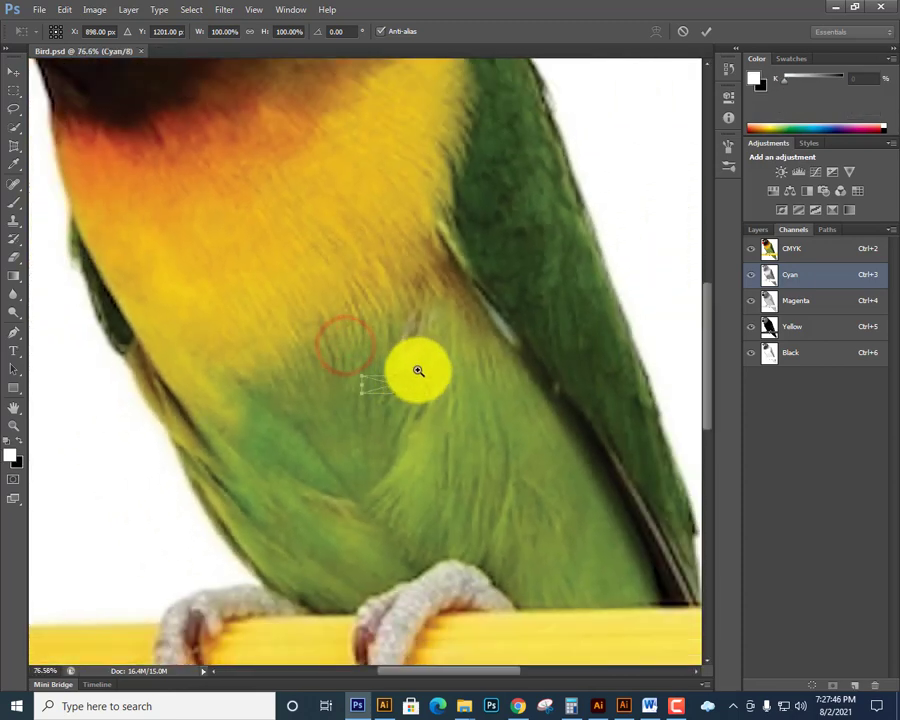
{"action": "key", "text": "ctrl+2"}
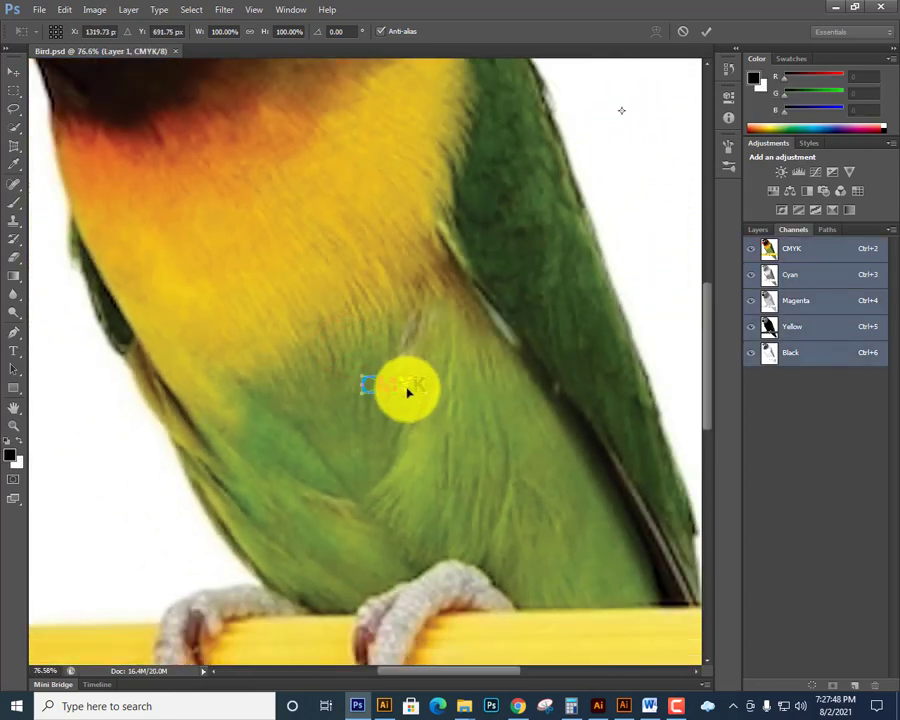
{"action": "left_click_drag", "start_coordinate": [600, 189], "coordinate": [392, 612]}
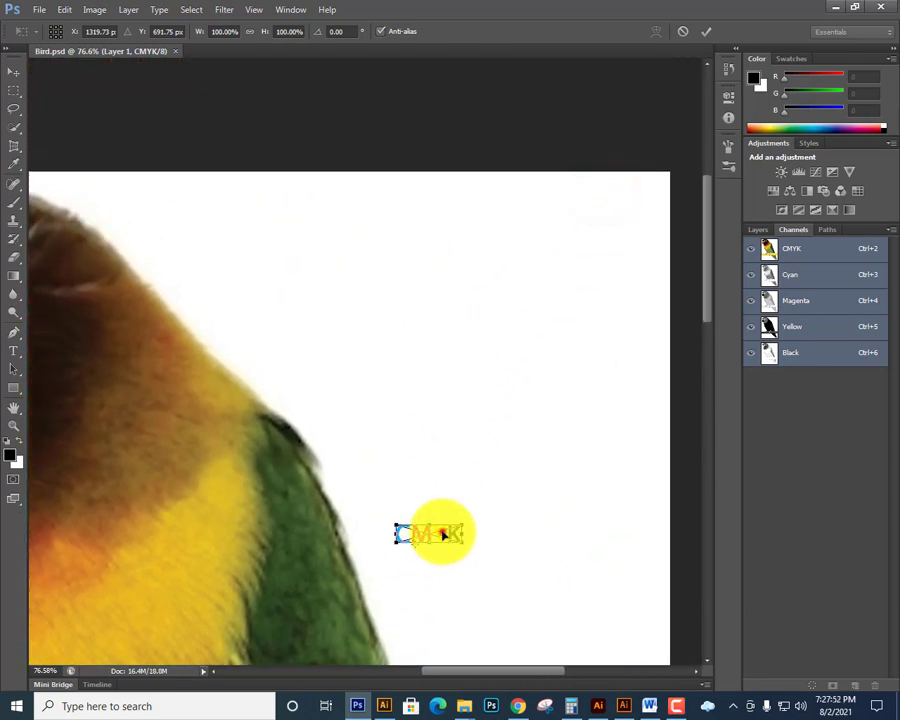
{"action": "left_click_drag", "start_coordinate": [443, 535], "coordinate": [575, 215]}
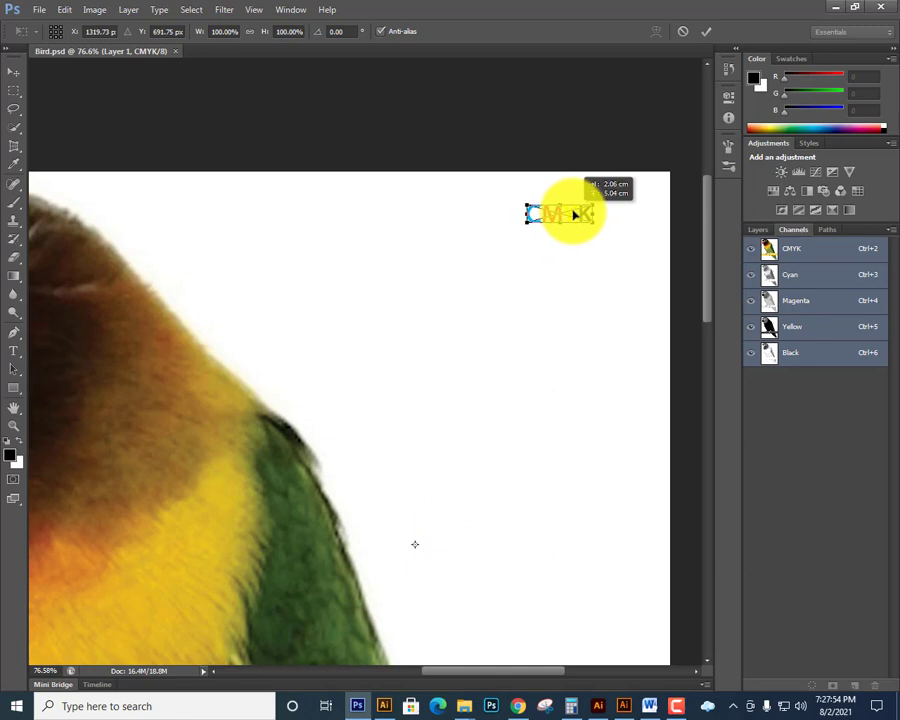
{"action": "key", "text": "ctrl+minus"}
{"action": "key", "text": "ctrl+minus"}
{"action": "key", "text": "ctrl+minus"}
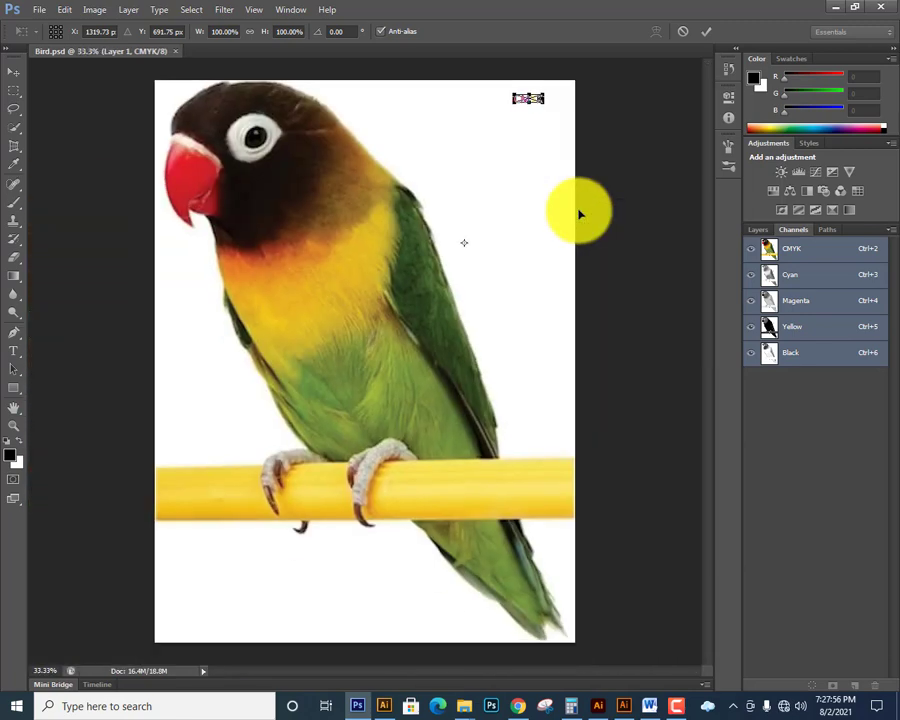
- Widen the CMYK lettering slightly to about 100.8% and apply the transformation
{"action": "left_click", "coordinate": [532, 100]}
{"action": "left_click", "coordinate": [530, 97]}
{"action": "left_click_drag", "start_coordinate": [510, 174], "coordinate": [506, 270]}
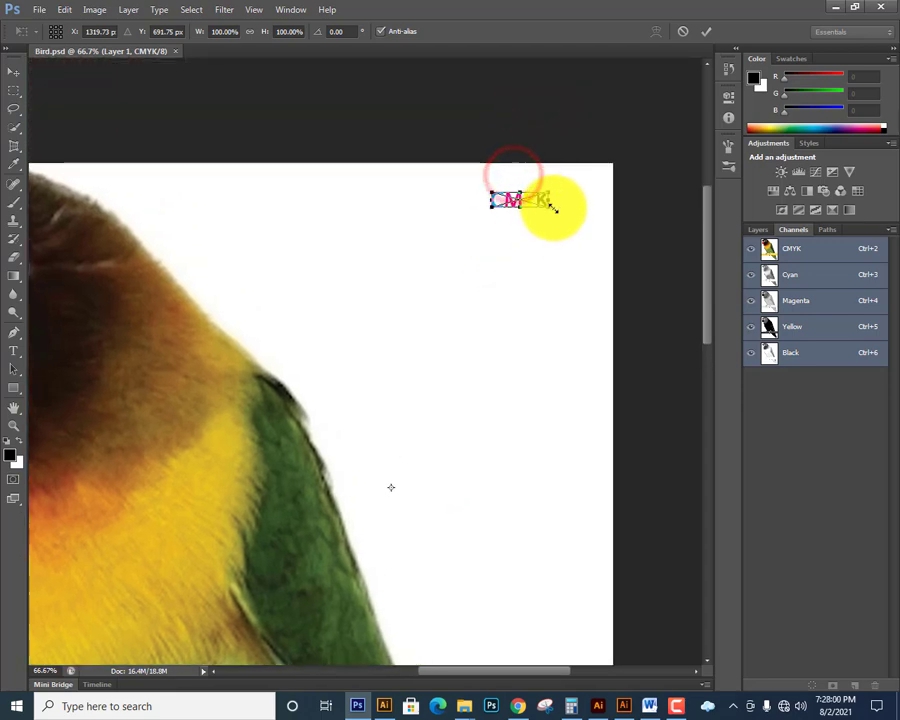
{"action": "left_click_drag", "start_coordinate": [553, 207], "coordinate": [558, 211]}
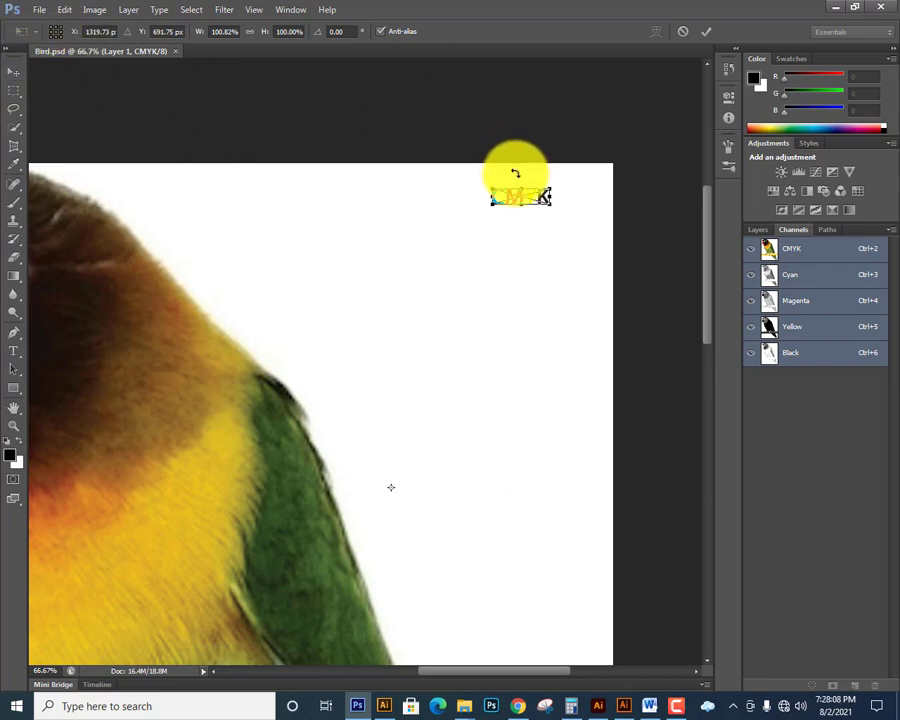
{"action": "left_click", "coordinate": [706, 30]}
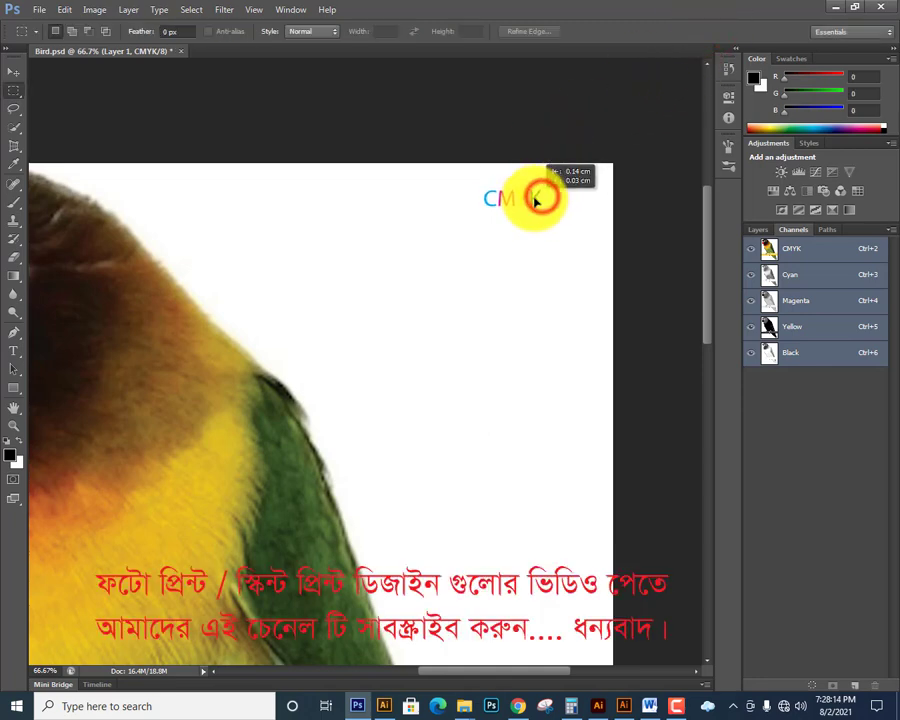
- Merge the CMYK lettering layer with the bird's Background layer
{"action": "left_click", "coordinate": [757, 230]}
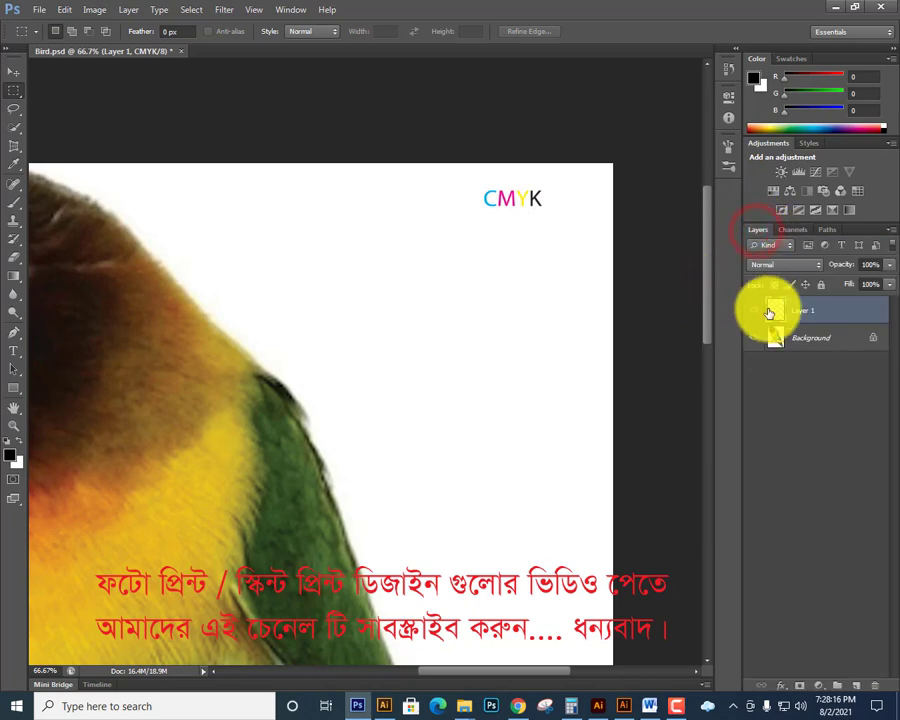
{"action": "left_click", "coordinate": [818, 341], "text": "shift"}
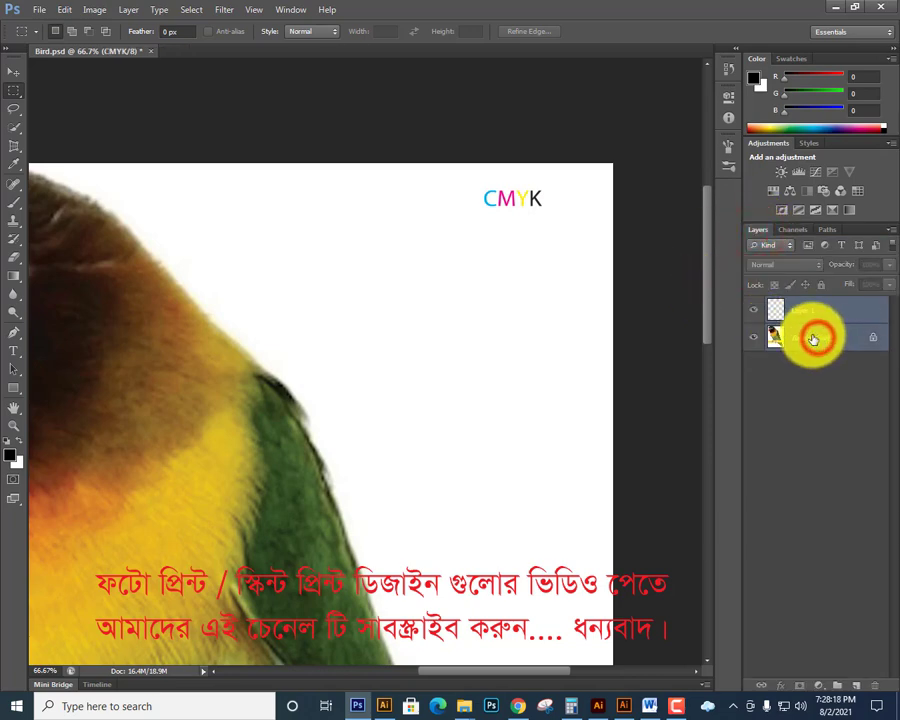
{"action": "left_click", "coordinate": [65, 10]}
{"action": "mouse_move", "coordinate": [128, 12]}
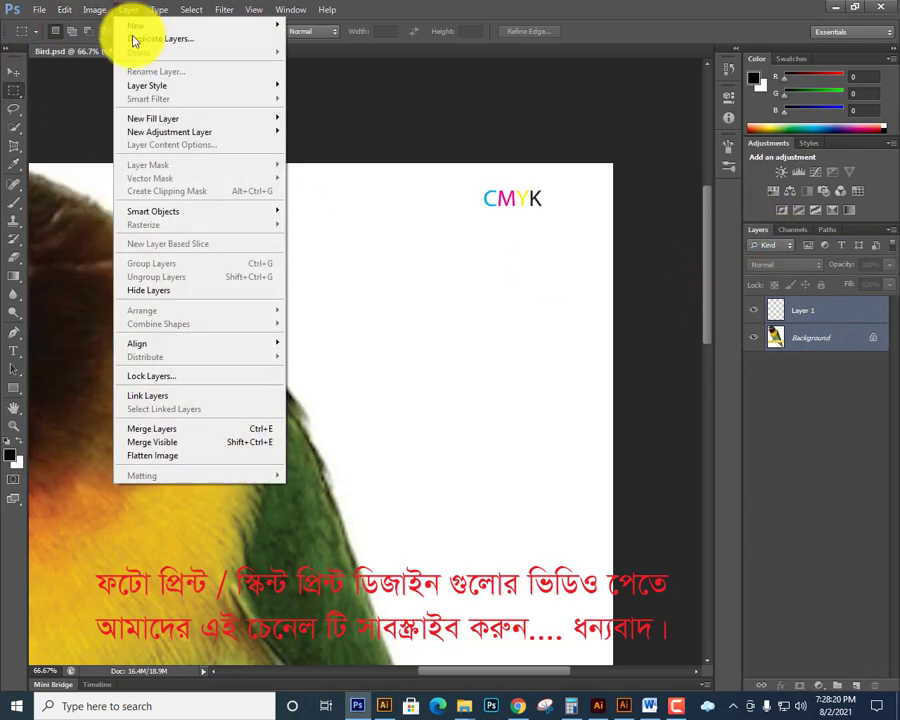
{"action": "left_click", "coordinate": [238, 430]}
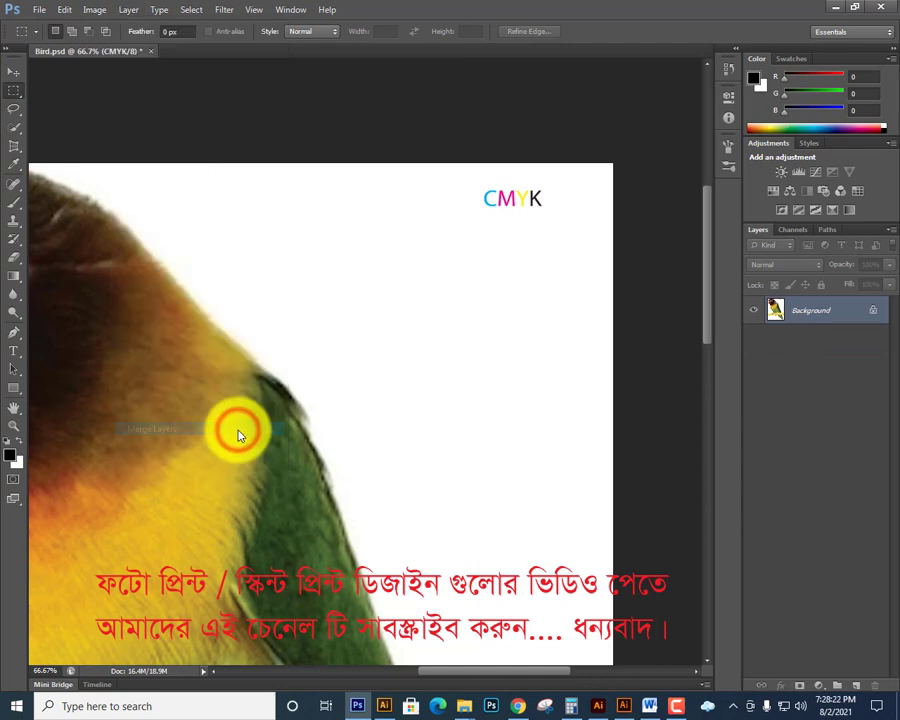
- Split the merged image's channels into separate grayscale documents and check the yellow, magenta and cyan separations
{"action": "key", "text": "ctrl+minus"}
{"action": "key", "text": "ctrl+minus"}
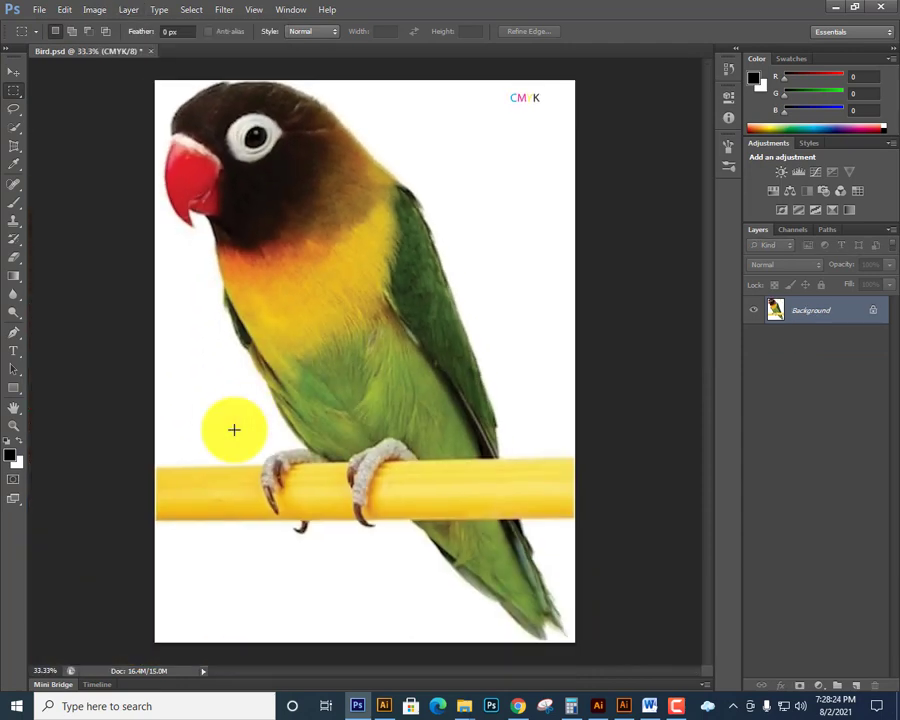
{"action": "left_click", "coordinate": [793, 230]}
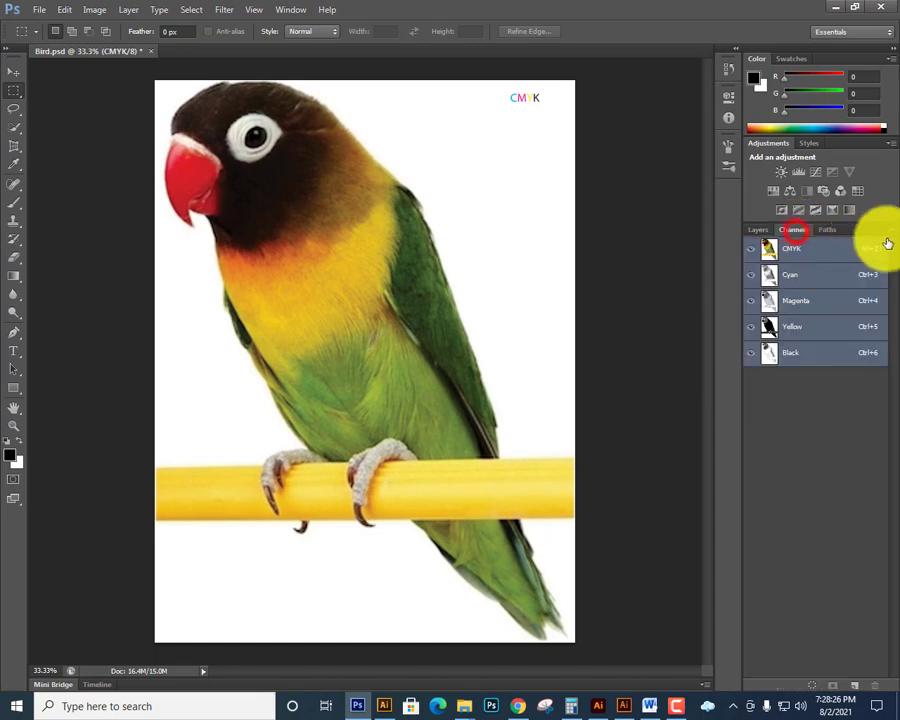
{"action": "left_click", "coordinate": [894, 231]}
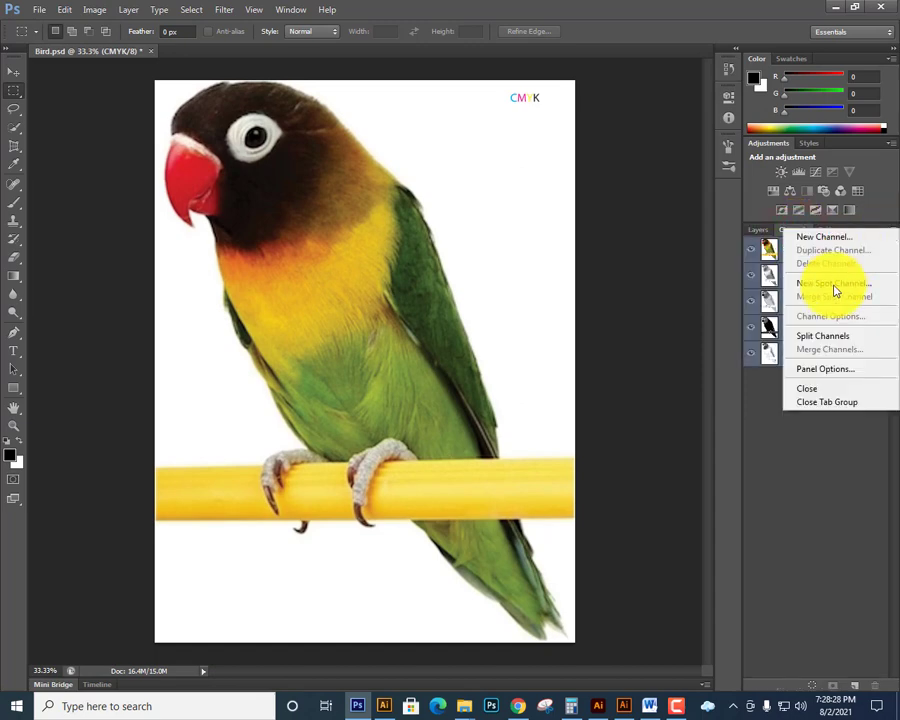
{"action": "left_click", "coordinate": [819, 336]}
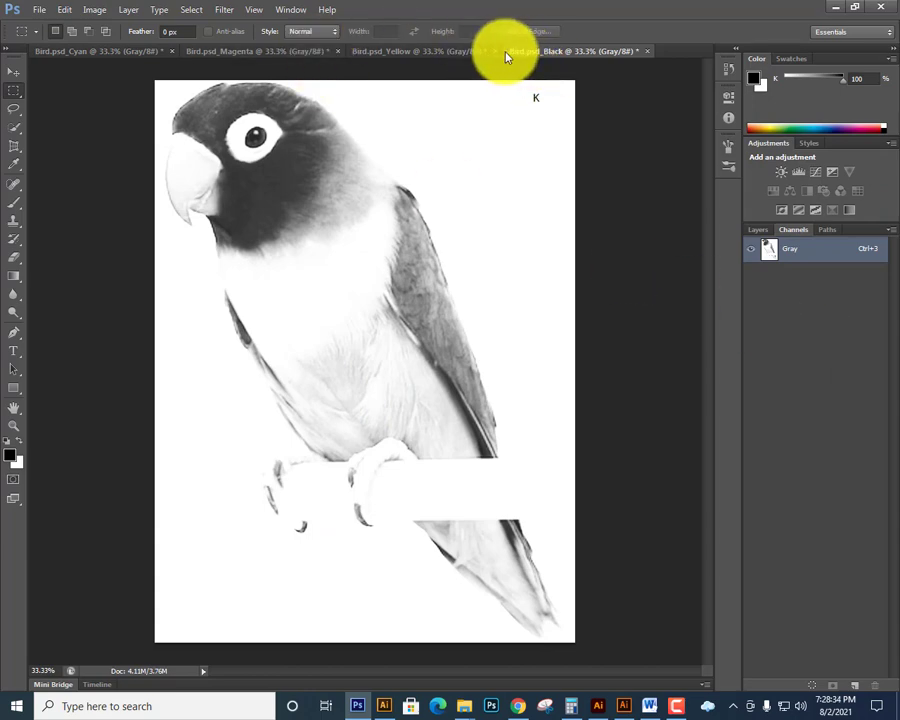
{"action": "left_click", "coordinate": [450, 51]}
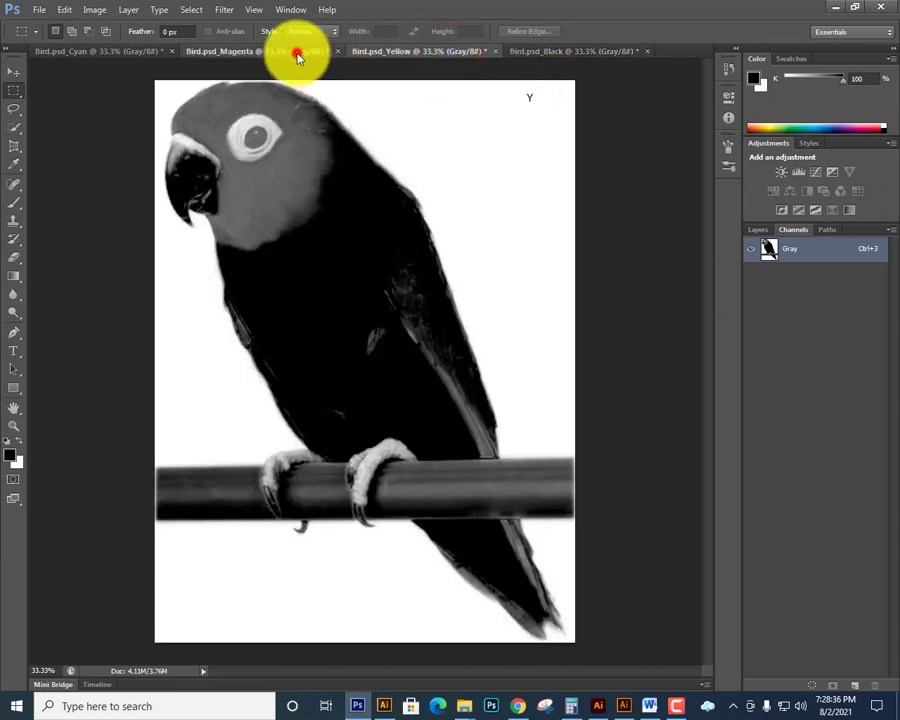
{"action": "left_click", "coordinate": [297, 52]}
{"action": "left_click", "coordinate": [136, 51]}
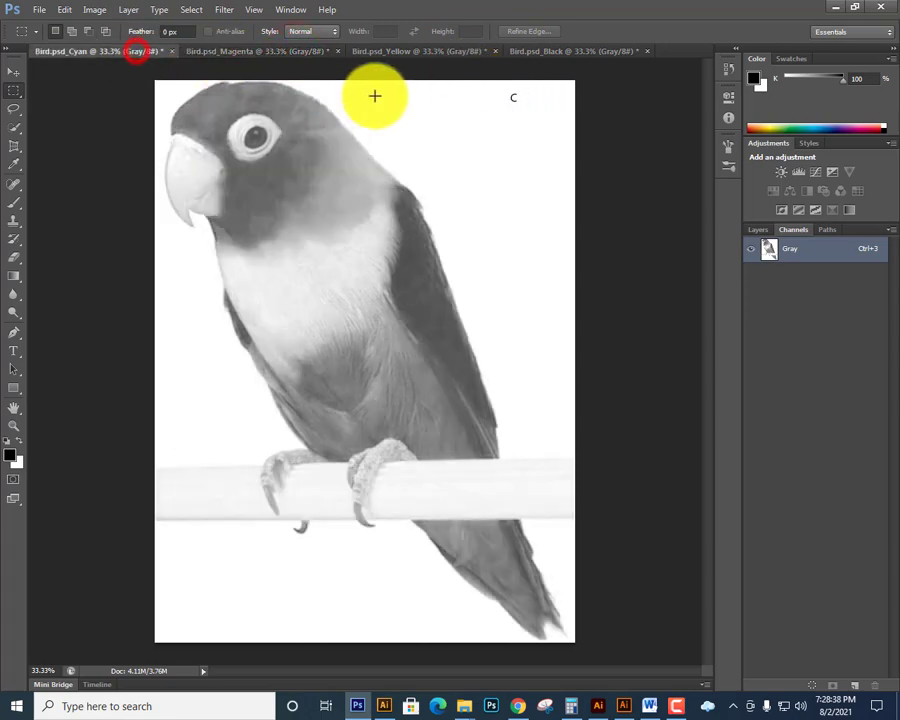
- Convert the black separation to Bitmap mode with 300 pixels/inch output and the Halftone Screen method
{"action": "left_click", "coordinate": [594, 52]}
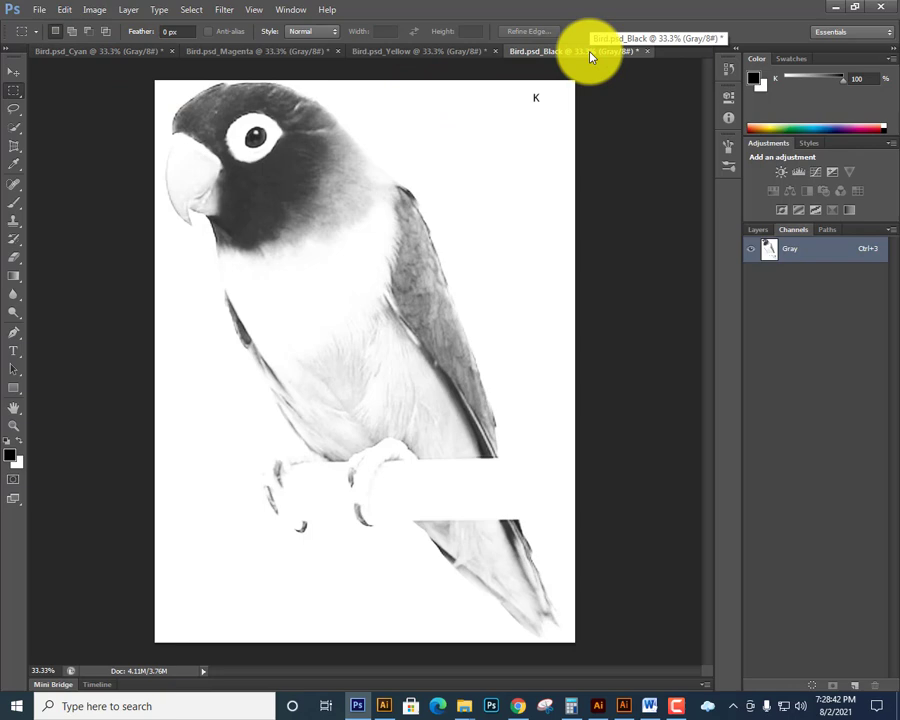
{"action": "left_click", "coordinate": [92, 11]}
{"action": "left_click", "coordinate": [102, 25]}
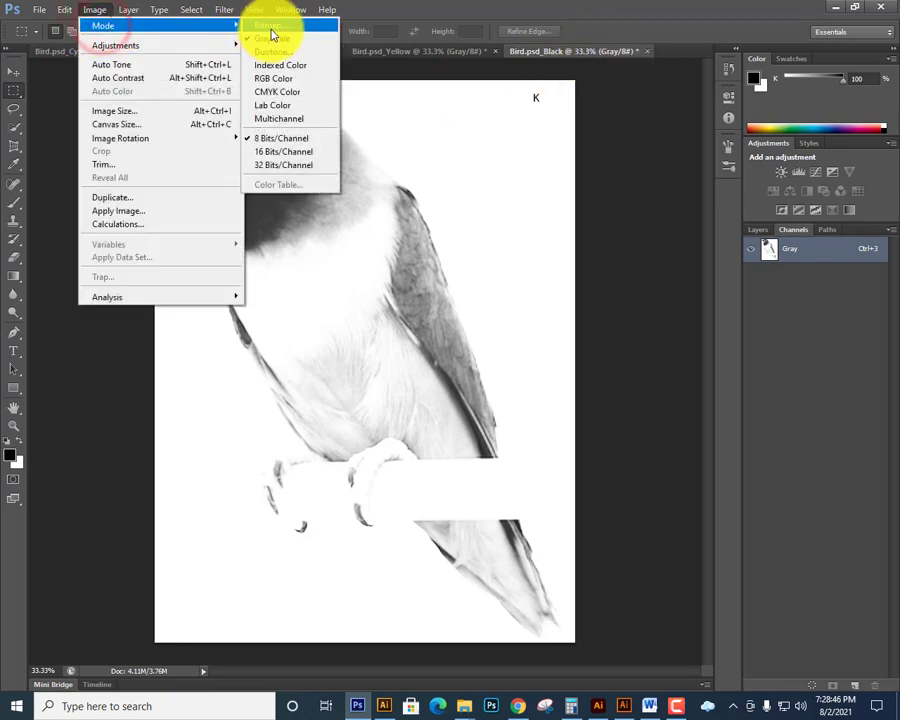
{"action": "left_click", "coordinate": [272, 30]}
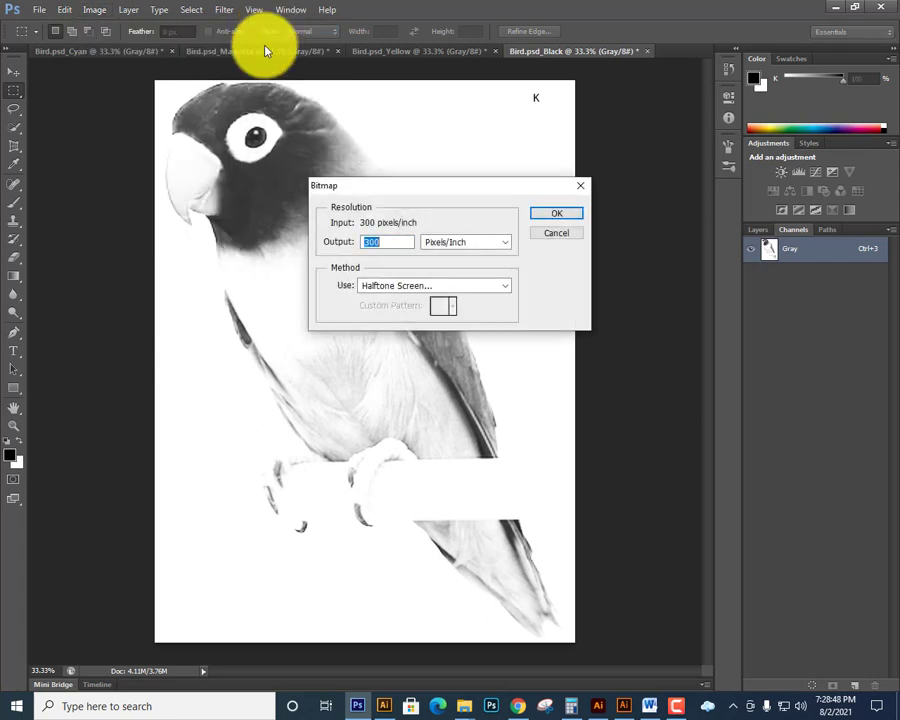
{"action": "left_click", "coordinate": [424, 287]}
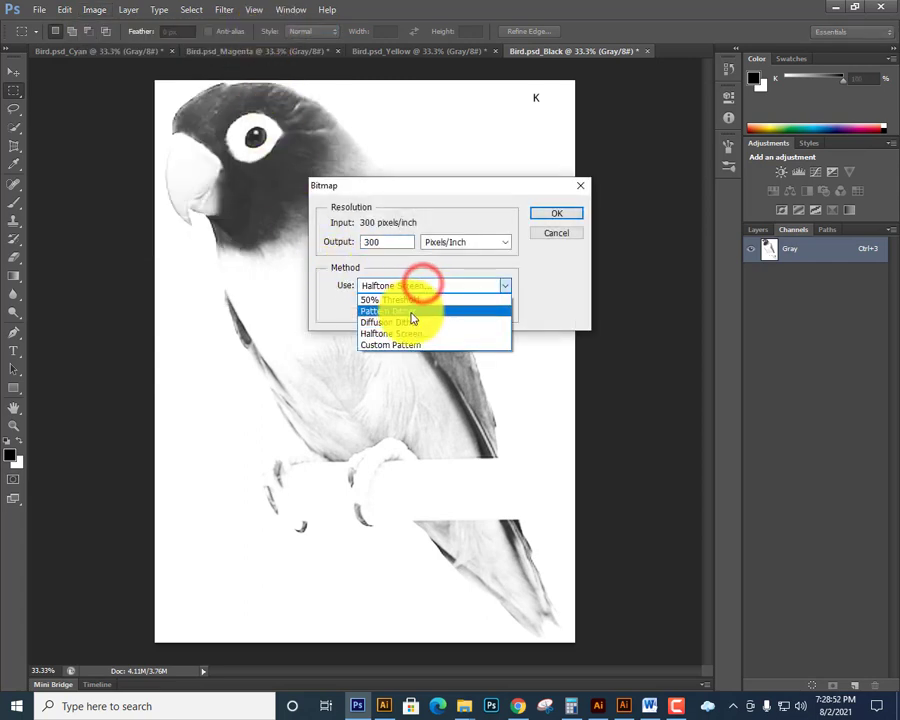
{"action": "left_click_drag", "start_coordinate": [381, 238], "coordinate": [311, 238]}
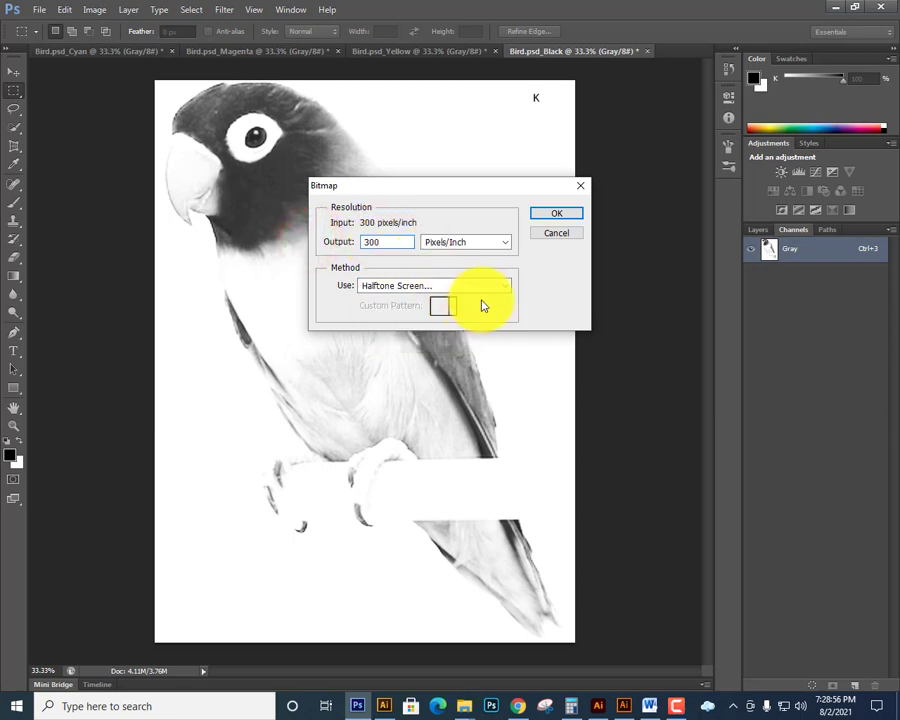
{"action": "left_click", "coordinate": [463, 242]}
{"action": "left_click", "coordinate": [459, 258]}
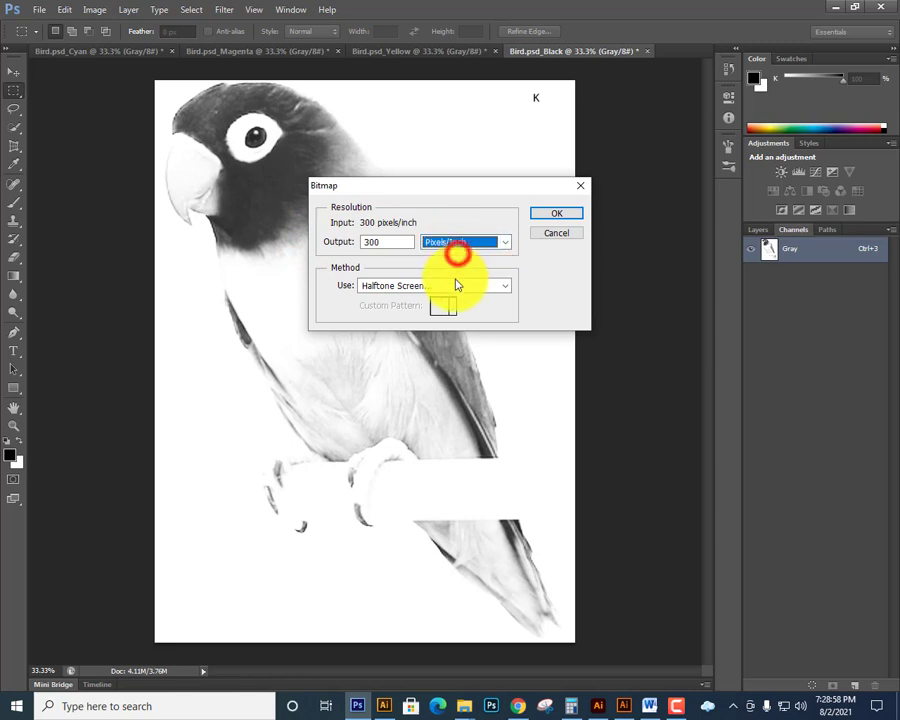
{"action": "left_click", "coordinate": [454, 285]}
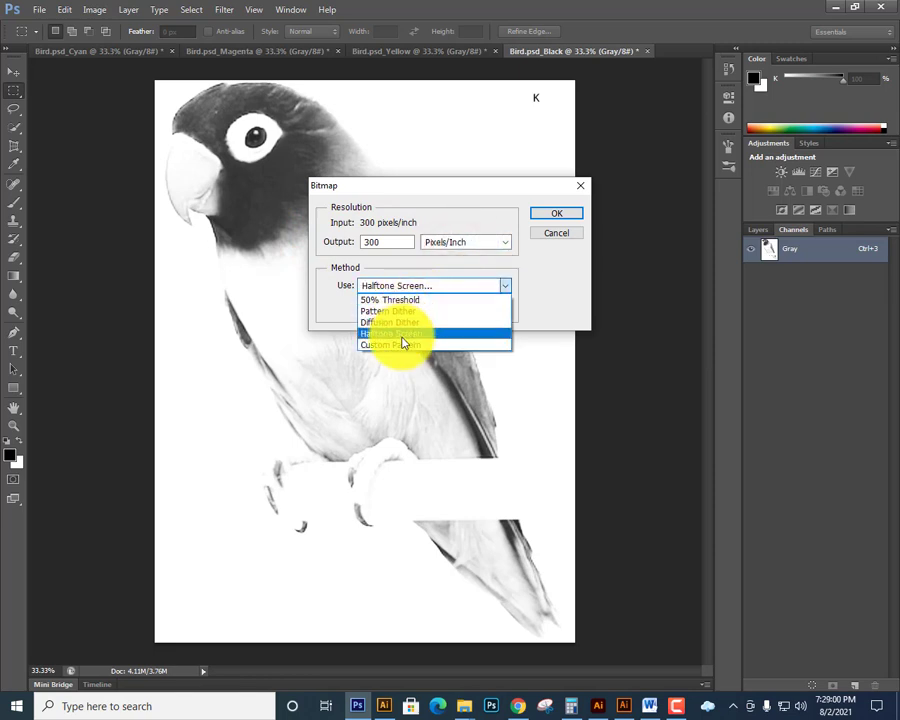
{"action": "left_click", "coordinate": [400, 332]}
{"action": "left_click", "coordinate": [557, 216]}
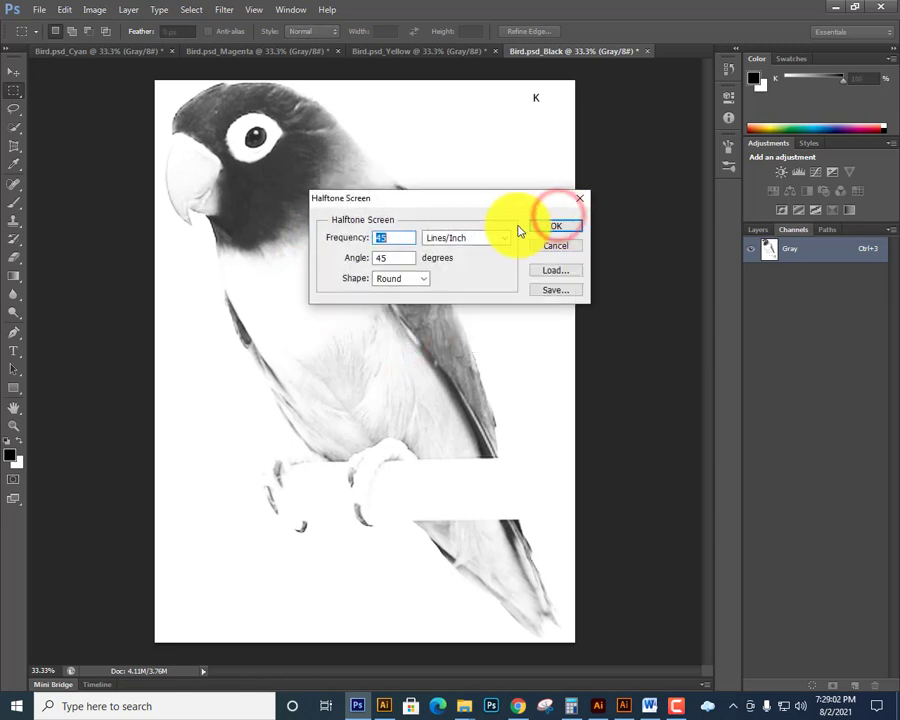
- Apply a halftone screen of 45 lines/inch at 45 degrees with round dots to the black separation
{"action": "type", "text": "45"}
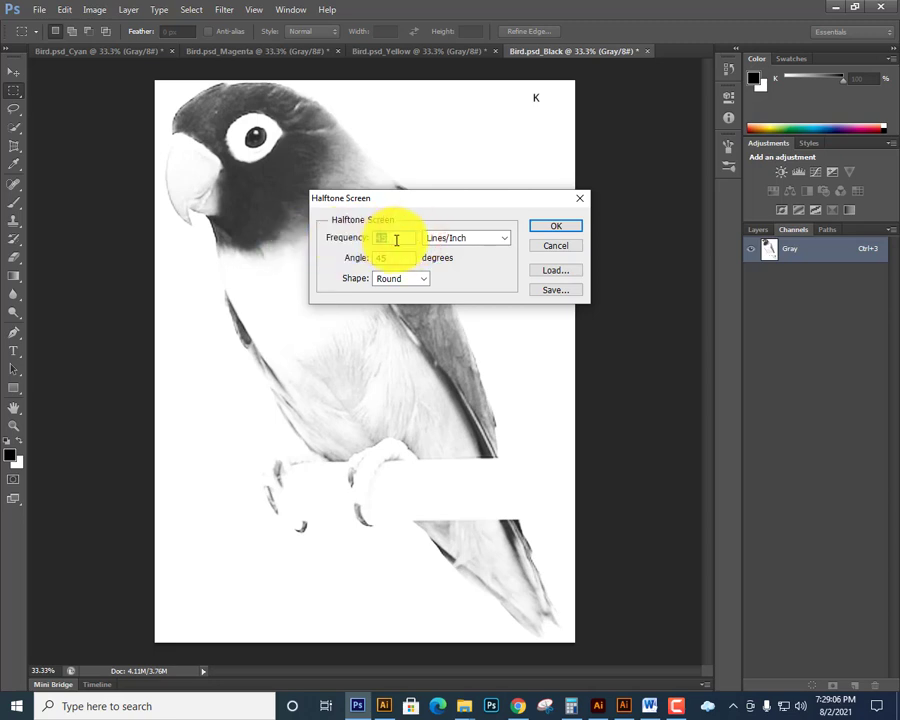
{"action": "left_click", "coordinate": [451, 238]}
{"action": "left_click", "coordinate": [445, 252]}
{"action": "double_click", "coordinate": [402, 257]}
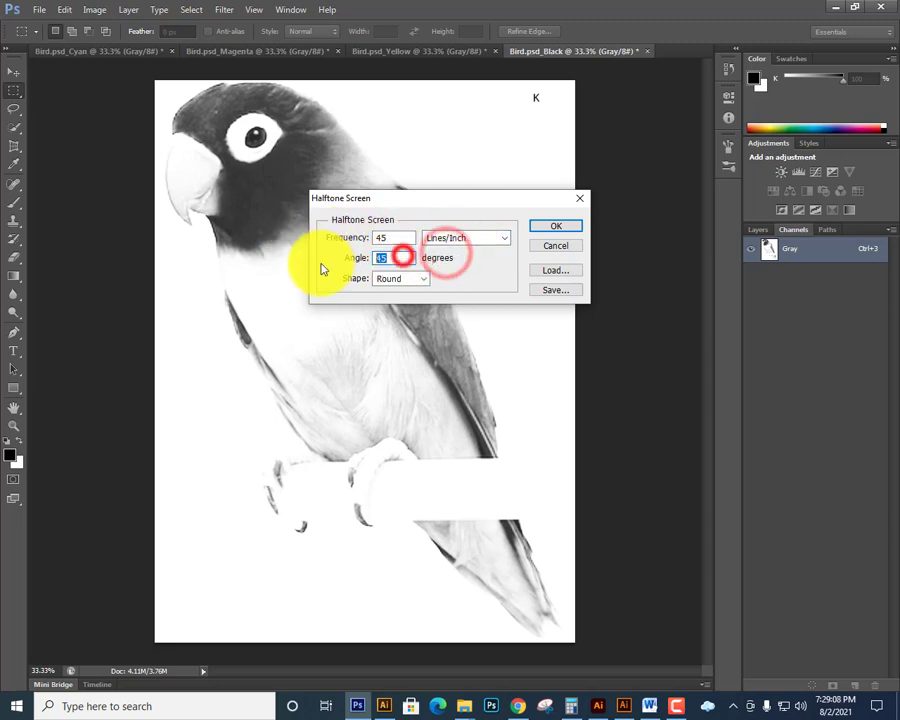
{"action": "left_click", "coordinate": [393, 278]}
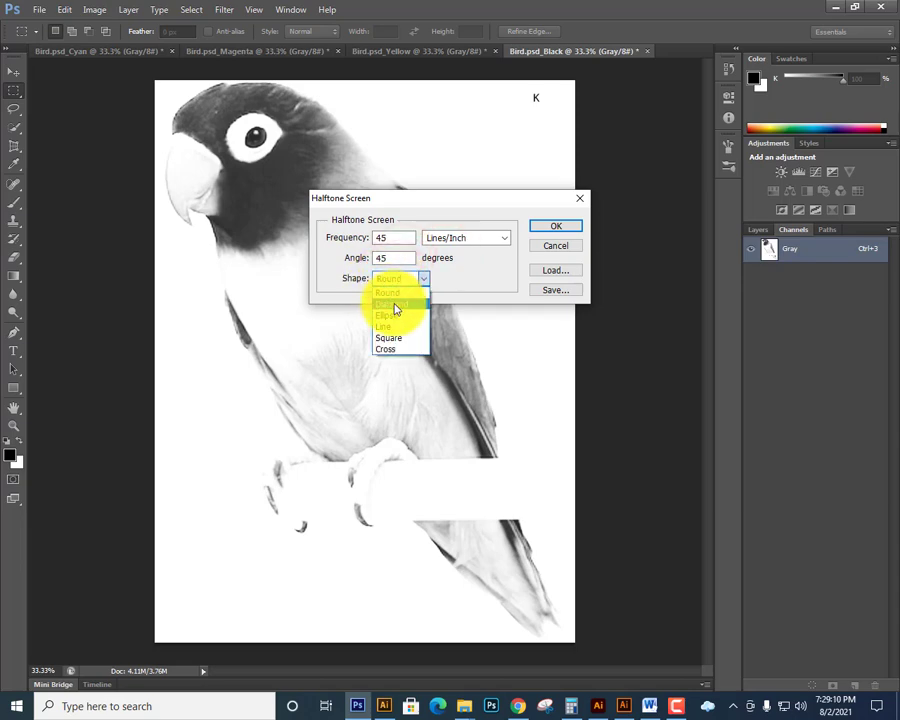
{"action": "left_click", "coordinate": [394, 293]}
{"action": "left_click", "coordinate": [556, 228]}
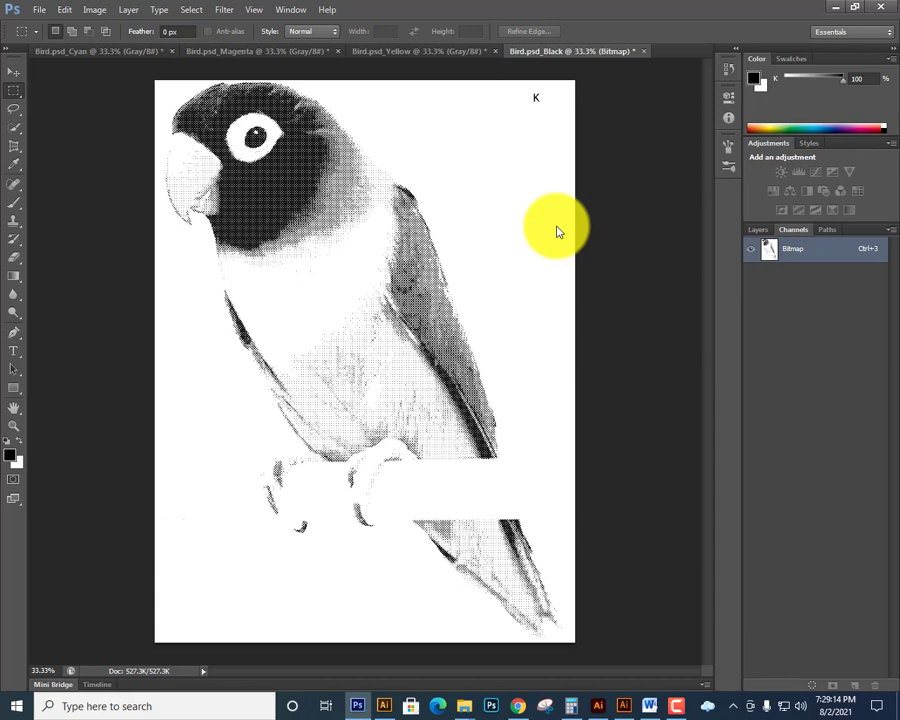
- Save the black halftone separation as K in Photoshop format in the photo folder, and close it
{"action": "key", "text": "ctrl+s"}
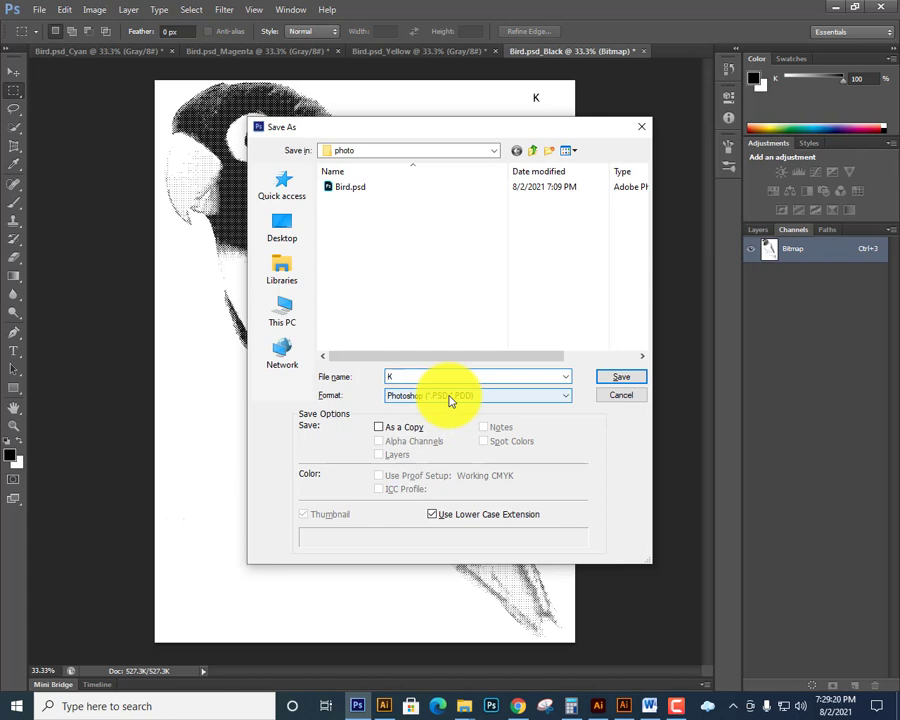
{"action": "left_click", "coordinate": [537, 98]}
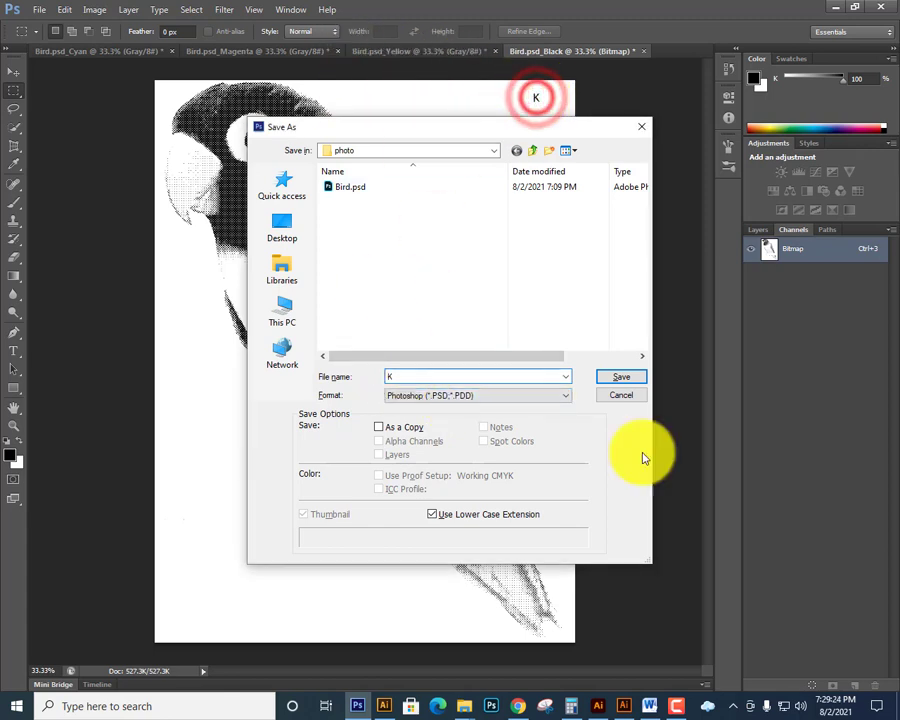
{"action": "left_click", "coordinate": [628, 382]}
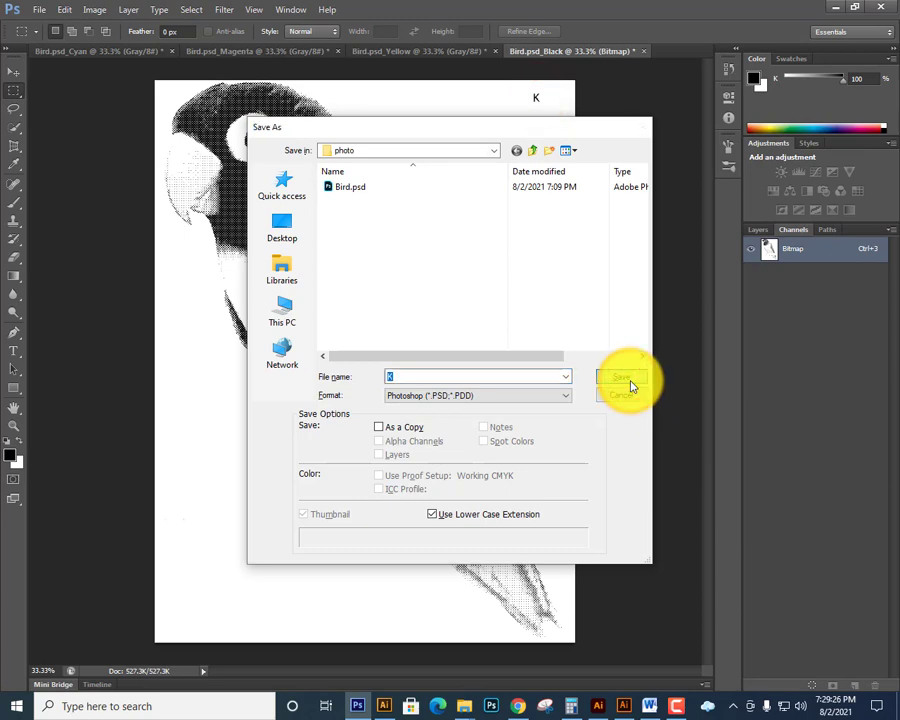
{"action": "left_click", "coordinate": [644, 51]}
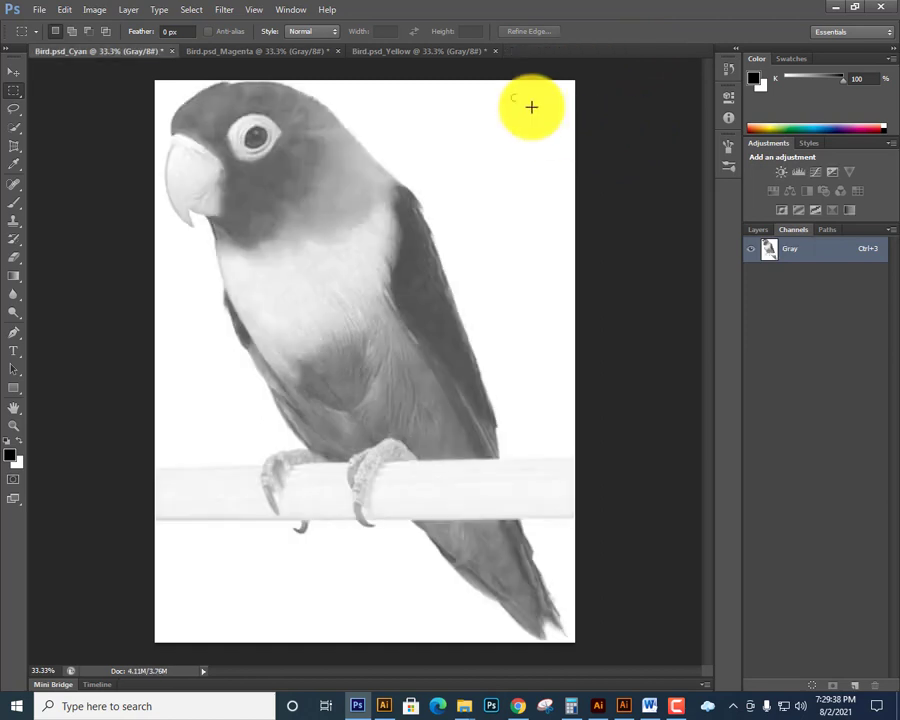
- Convert the cyan separation to Bitmap mode with 300 pixels/inch output and the Halftone Screen method
{"action": "left_click", "coordinate": [66, 11]}
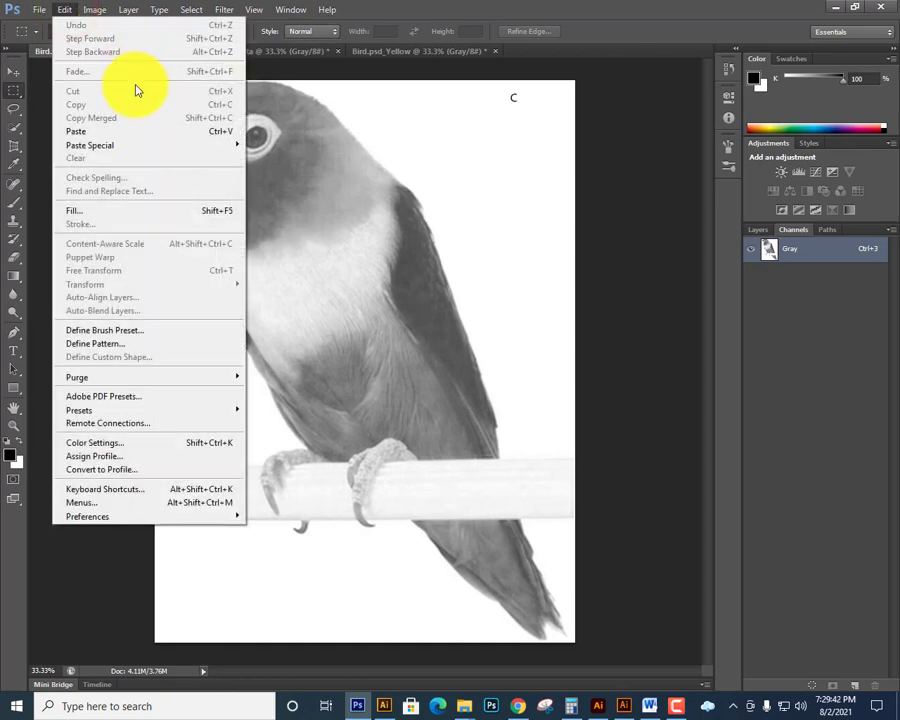
{"action": "left_click", "coordinate": [116, 26]}
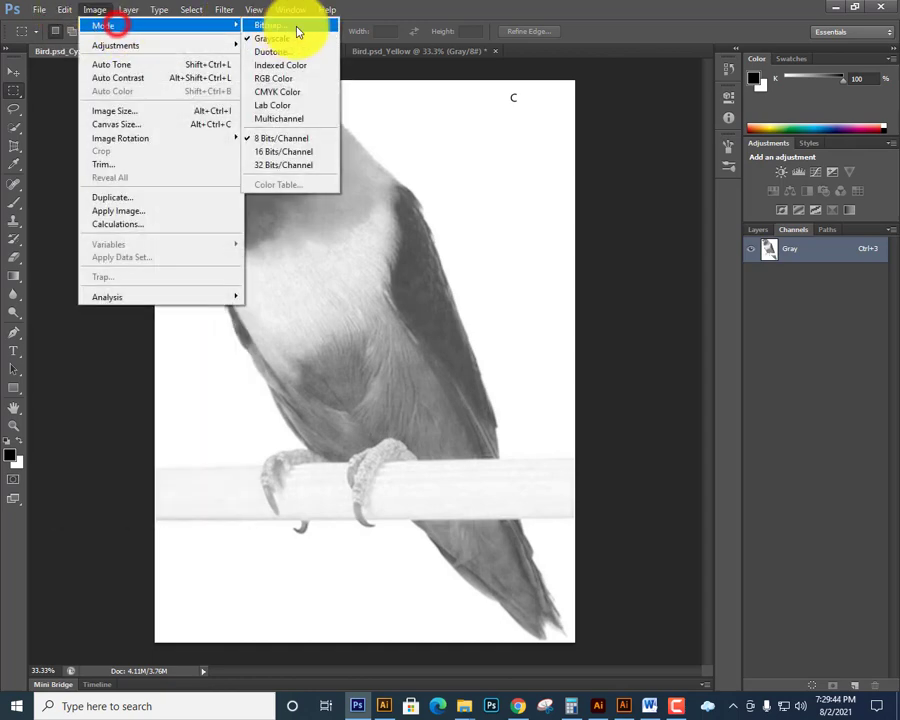
{"action": "left_click", "coordinate": [275, 32]}
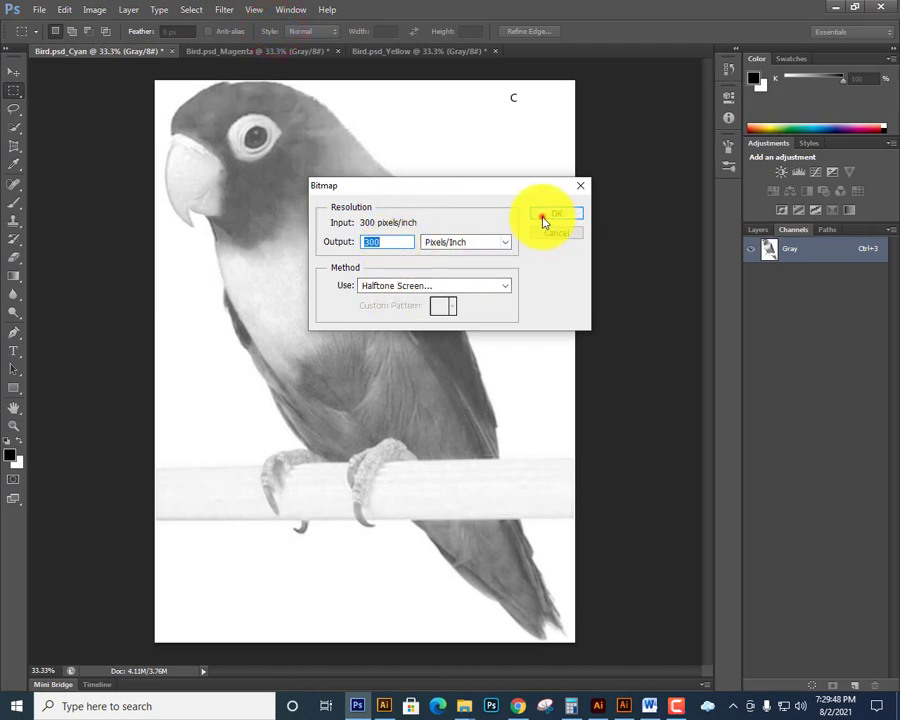
{"action": "left_click", "coordinate": [390, 284]}
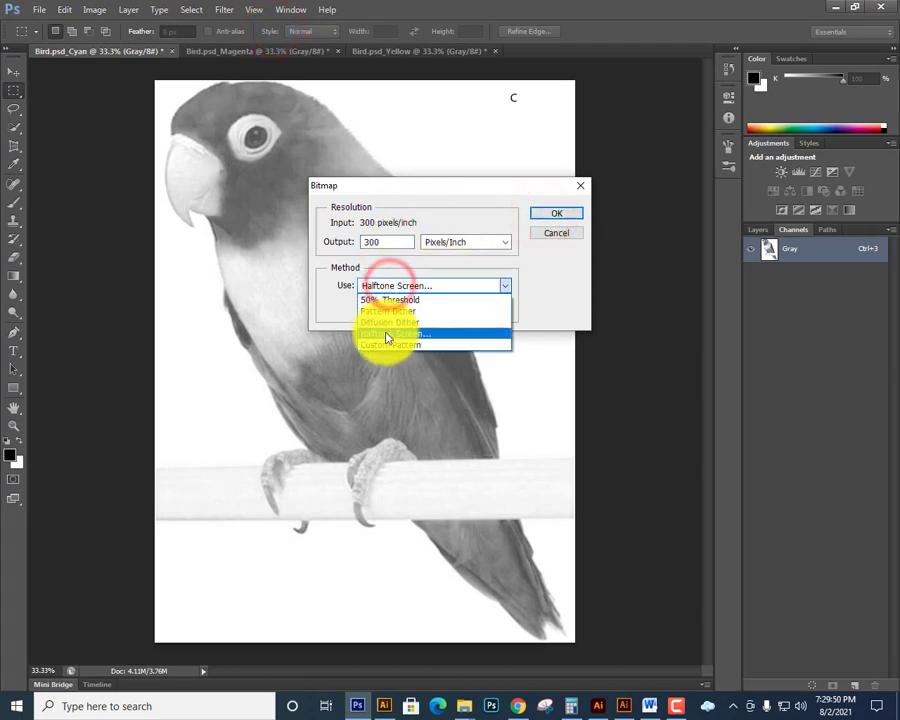
{"action": "left_click", "coordinate": [384, 332]}
{"action": "left_click", "coordinate": [552, 213]}
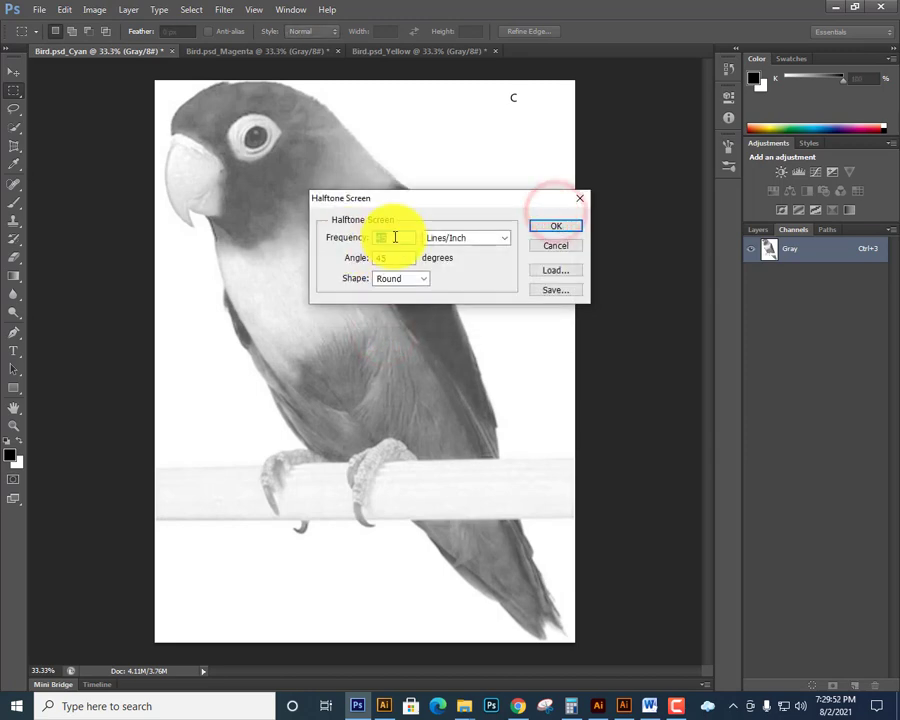
- Apply a halftone screen of 45 lines/inch at 45 degrees with round dots to the cyan separation
{"action": "left_click", "coordinate": [394, 236]}
{"action": "type", "text": "45"}
{"action": "left_click", "coordinate": [394, 258]}
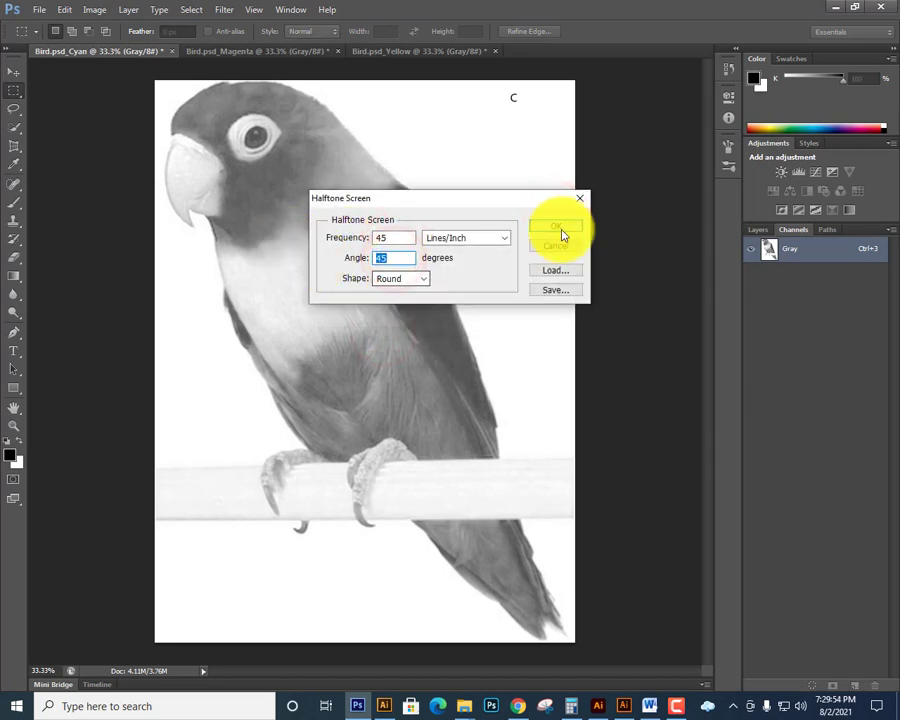
{"action": "left_click", "coordinate": [551, 230]}
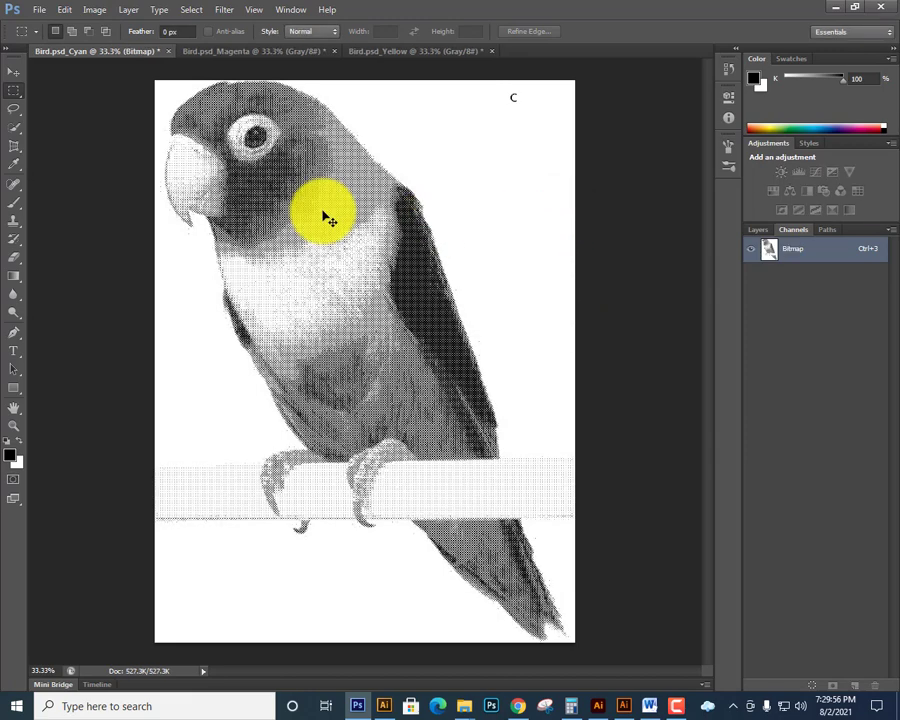
- Save the cyan halftone separation as C in Photoshop format in the photo folder, and close it
{"action": "left_click", "coordinate": [39, 10]}
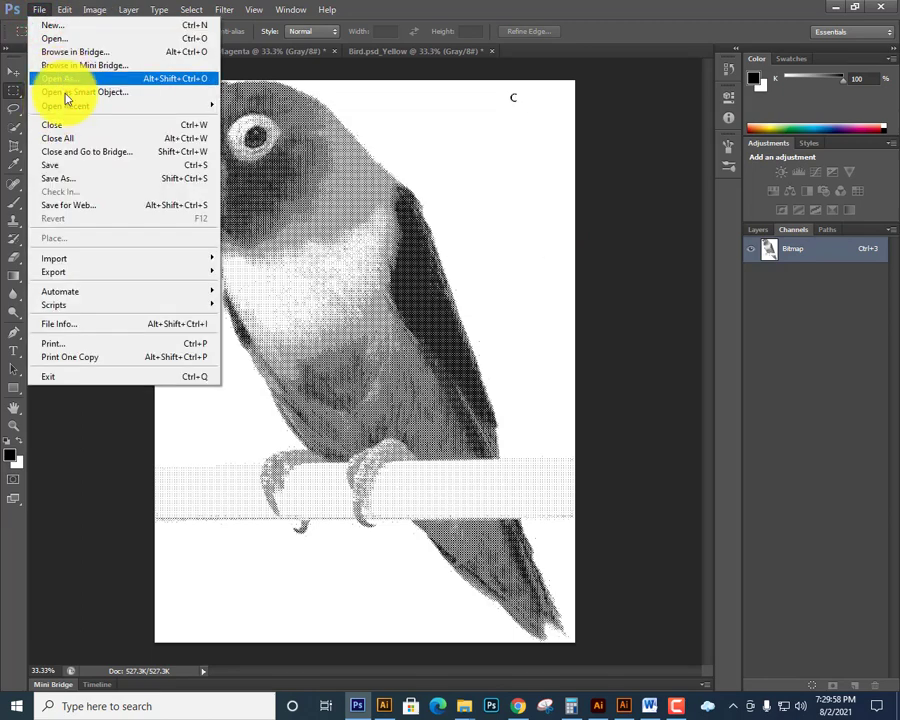
{"action": "left_click", "coordinate": [63, 178]}
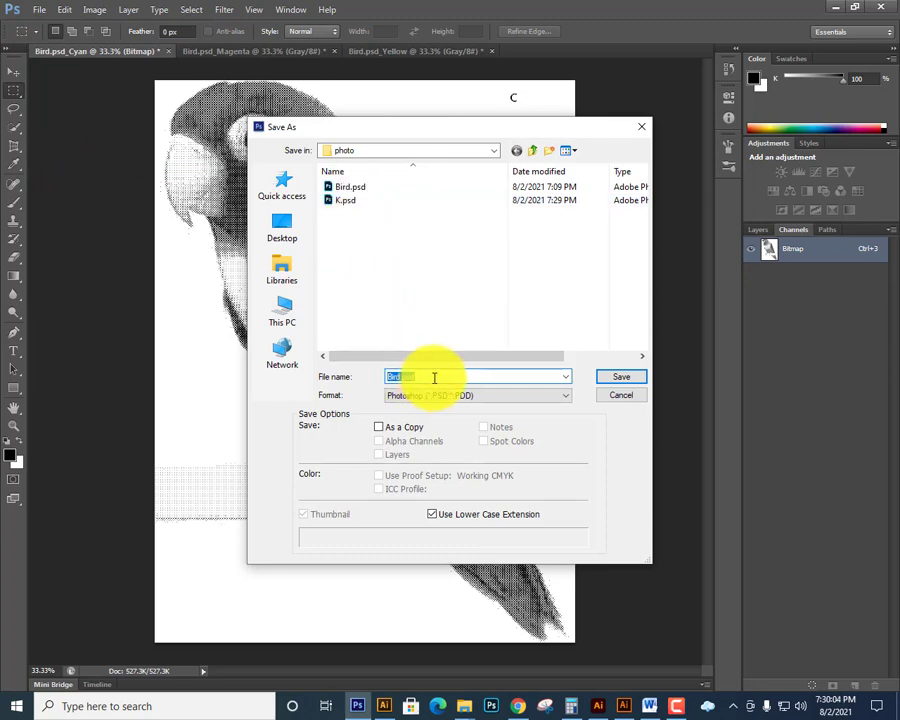
{"action": "left_click", "coordinate": [621, 377]}
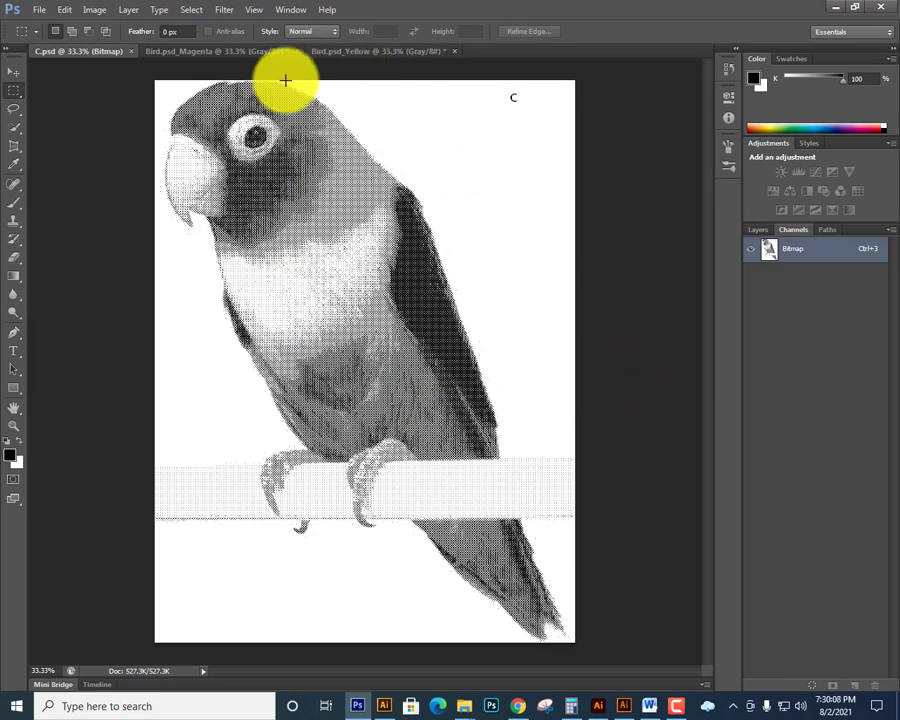
{"action": "left_click", "coordinate": [131, 51]}
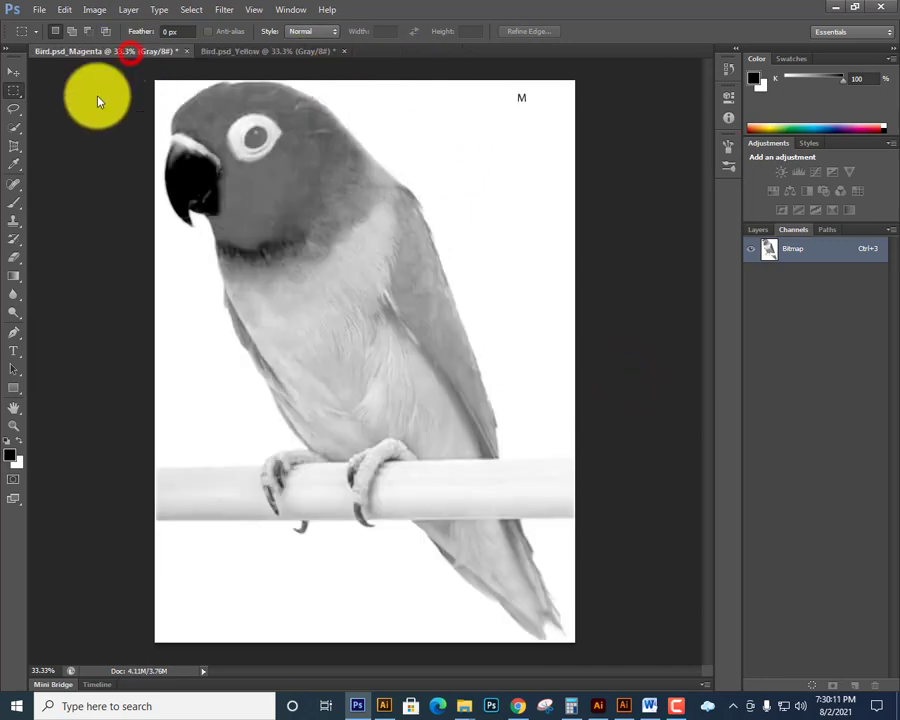
- Convert the magenta separation to Bitmap mode with 300 pixels/inch output and the Halftone Screen method
{"action": "left_click", "coordinate": [65, 11]}
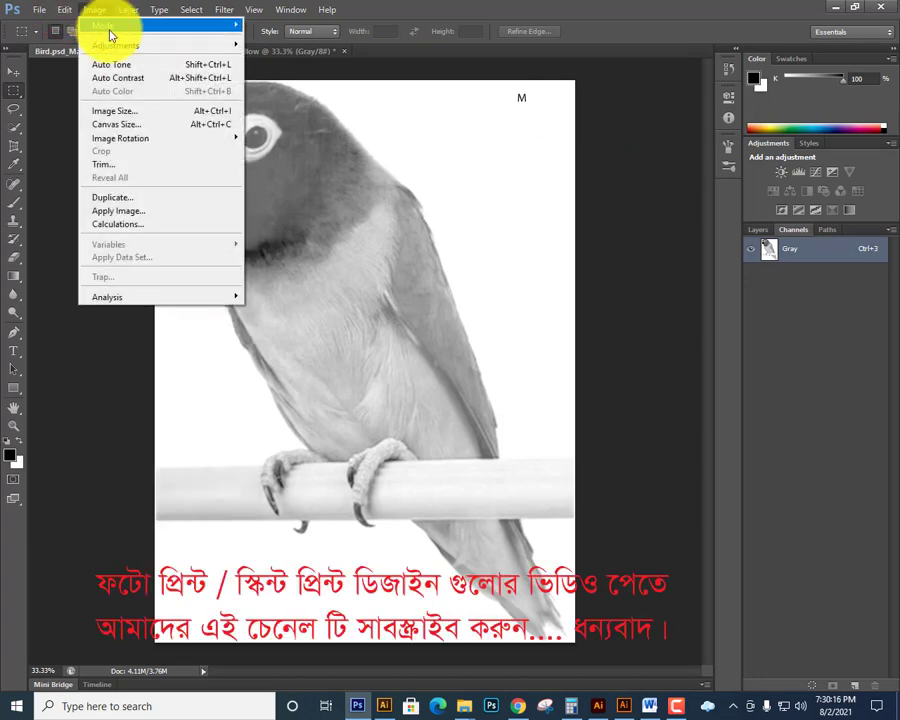
{"action": "mouse_move", "coordinate": [106, 27]}
{"action": "left_click", "coordinate": [250, 26]}
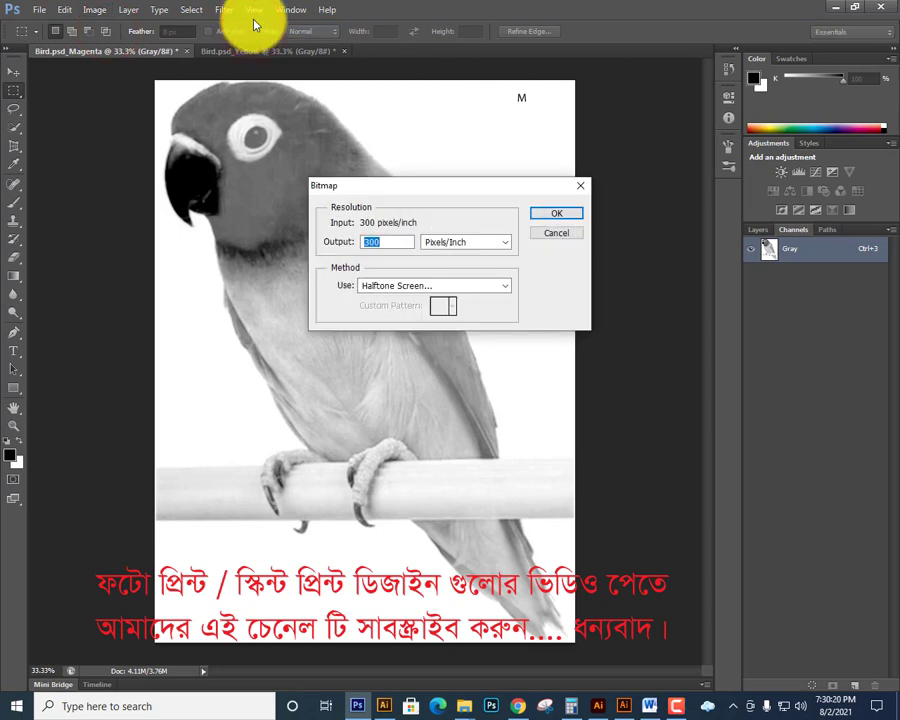
{"action": "left_click", "coordinate": [402, 288]}
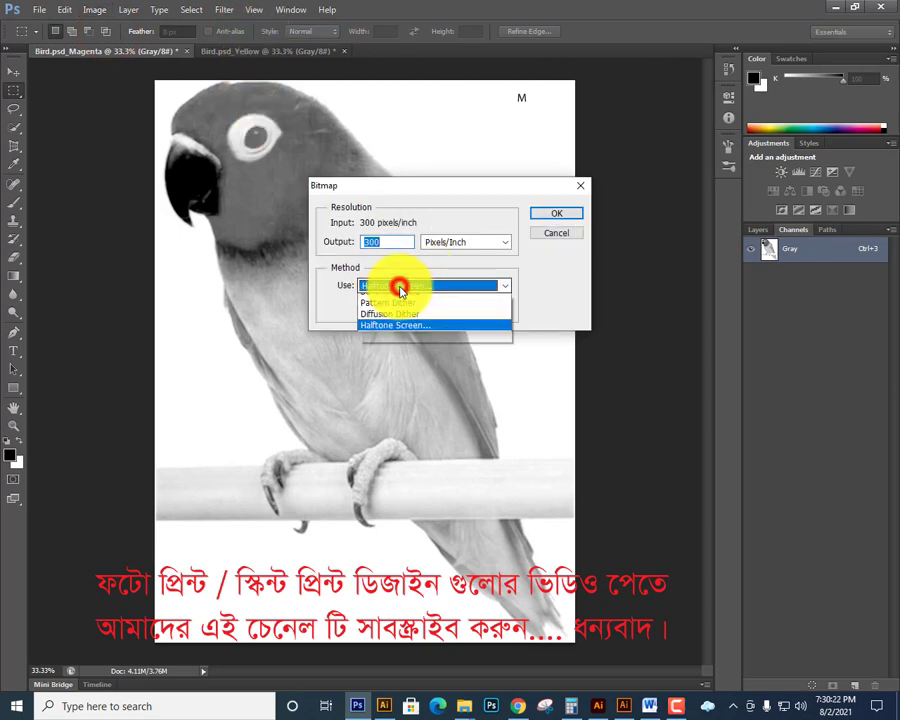
{"action": "left_click", "coordinate": [399, 287]}
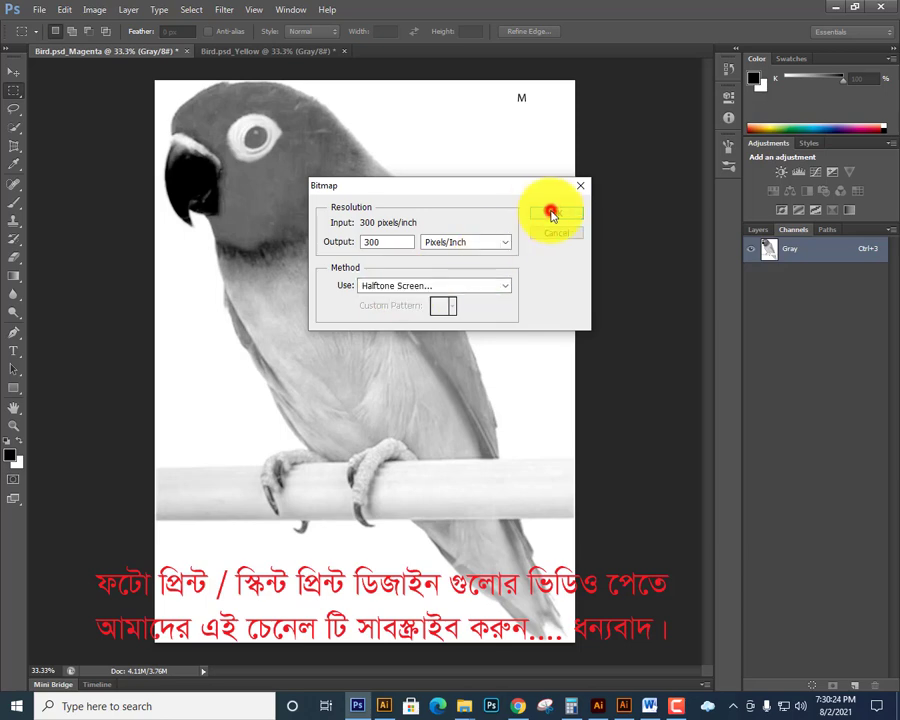
{"action": "left_click", "coordinate": [551, 215]}
- Apply a halftone screen of 45 lines/inch at 45 degrees with round dots to the magenta separation
{"action": "double_click", "coordinate": [398, 238]}
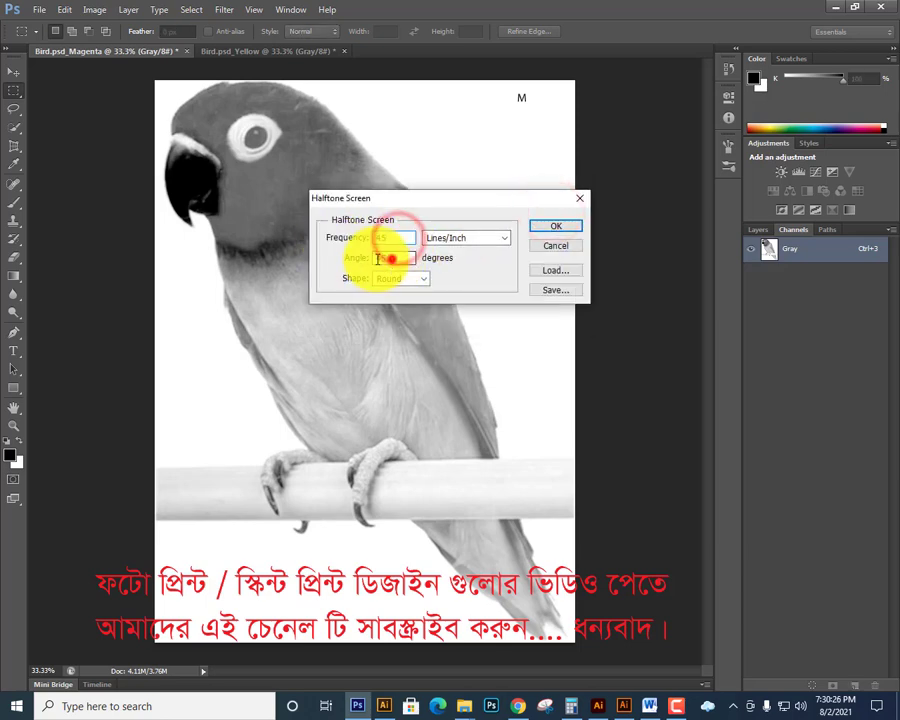
{"action": "double_click", "coordinate": [390, 258]}
{"action": "left_click", "coordinate": [410, 284]}
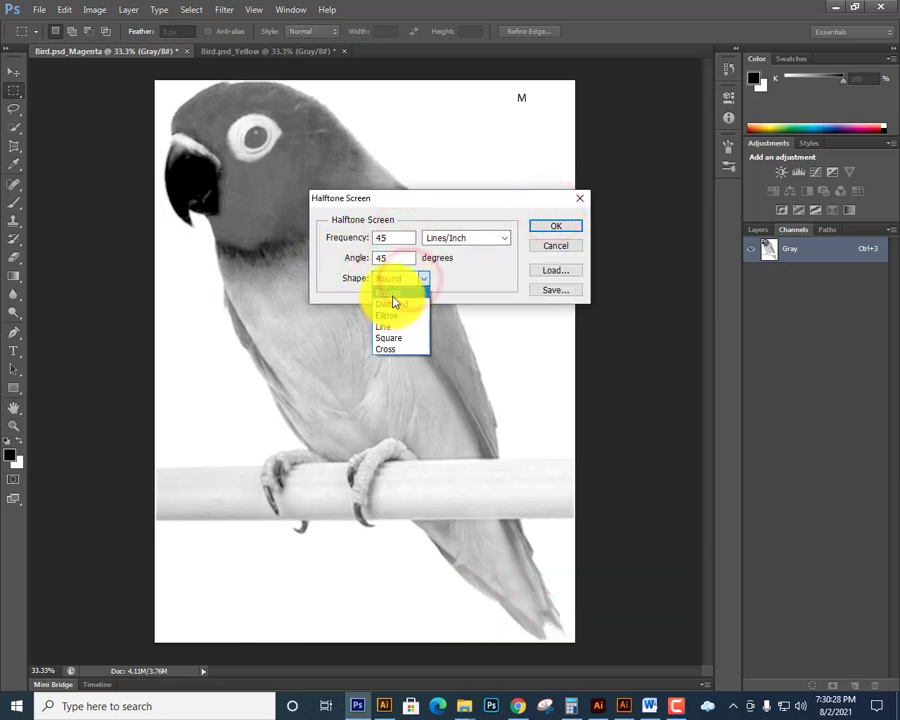
{"action": "left_click", "coordinate": [391, 293]}
{"action": "left_click", "coordinate": [558, 229]}
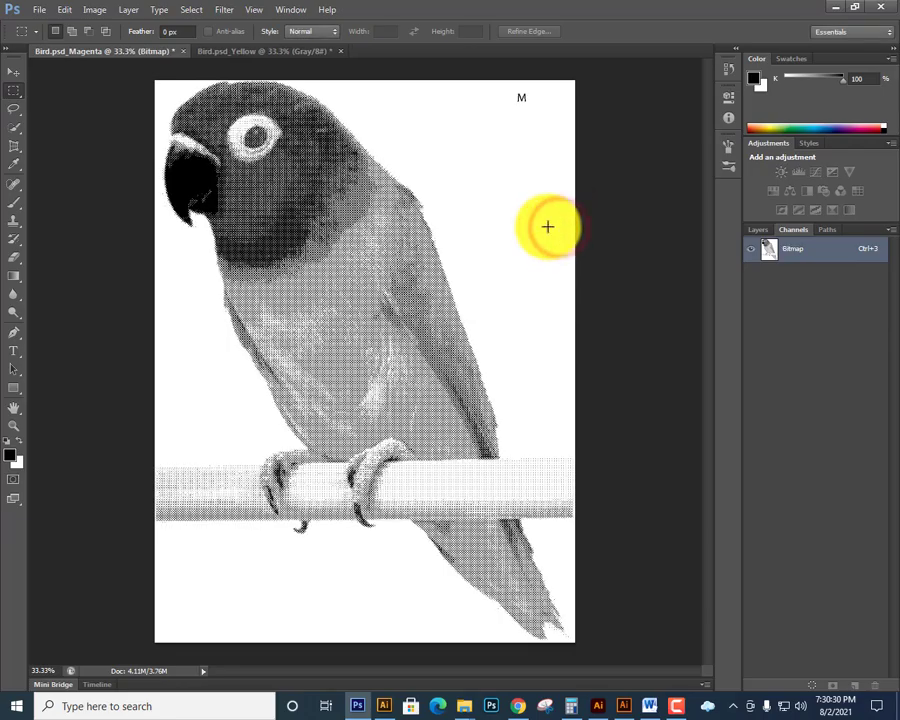
- Examine the magenta separation's halftone dots up close around the wing, beak and eye, and then the whole image
{"action": "left_click", "coordinate": [404, 237], "text": "ctrl"}
{"action": "left_click", "coordinate": [404, 237], "text": "ctrl"}
{"action": "left_click", "coordinate": [404, 237], "text": "ctrl"}
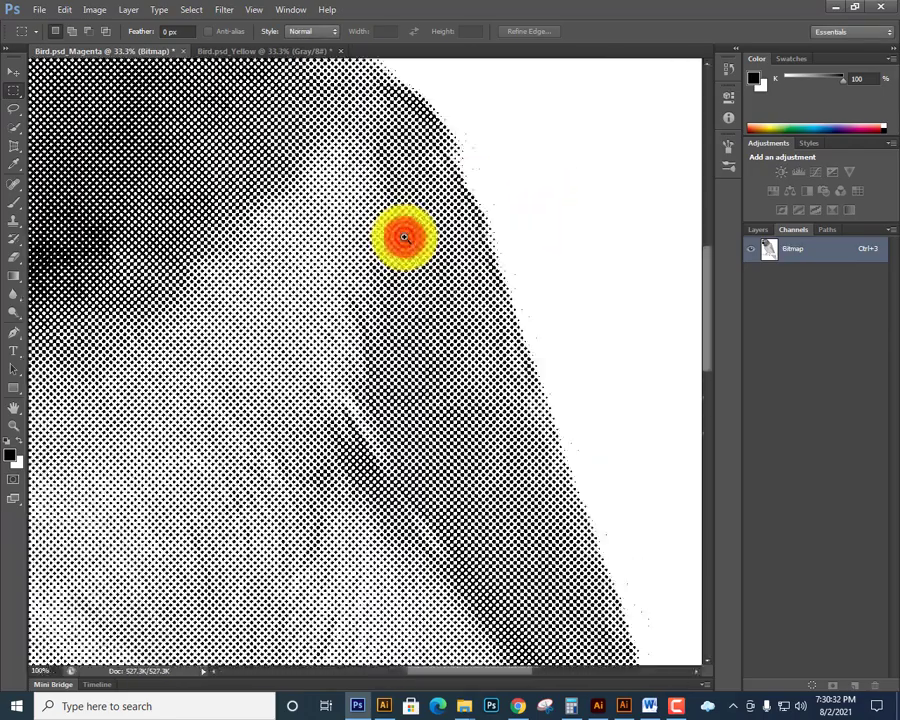
{"action": "left_click", "coordinate": [404, 237], "text": "ctrl"}
{"action": "left_click", "coordinate": [404, 237], "text": "ctrl"}
{"action": "key", "text": "ctrl+minus"}
{"action": "key", "text": "ctrl+minus"}
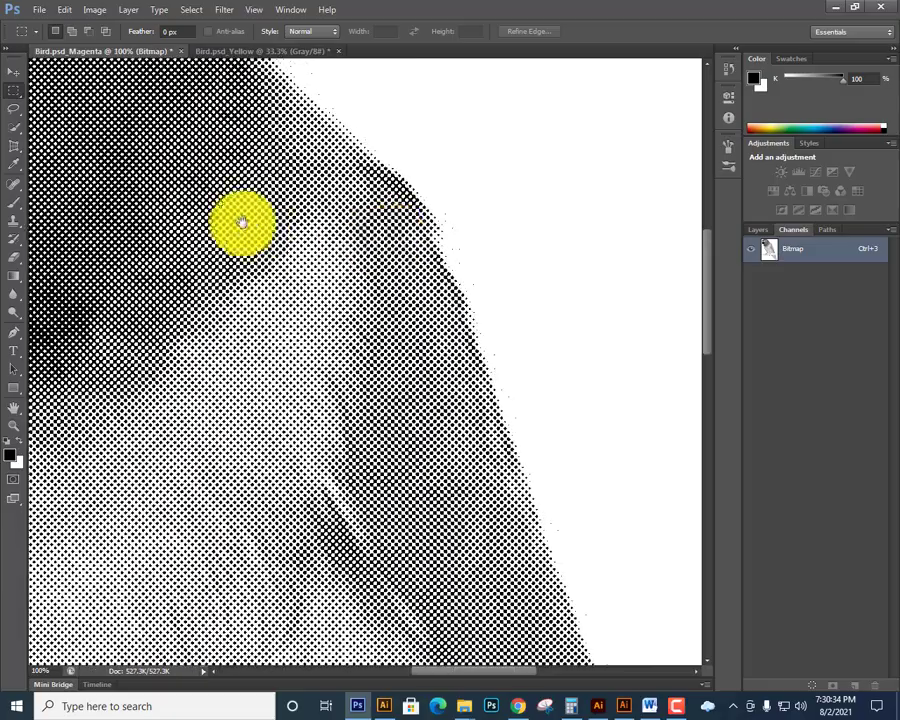
{"action": "left_click_drag", "start_coordinate": [190, 200], "coordinate": [507, 389]}
{"action": "left_click_drag", "start_coordinate": [278, 327], "coordinate": [490, 232]}
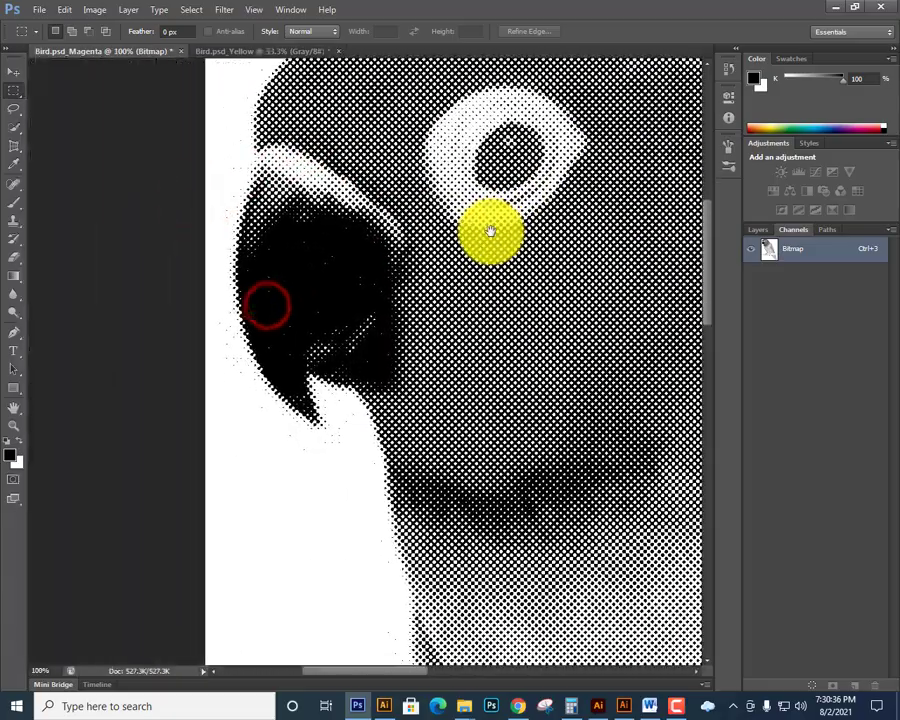
{"action": "key", "text": "ctrl+minus"}
{"action": "key", "text": "ctrl+minus"}
{"action": "key", "text": "m"}
{"action": "key", "text": "ctrl+minus"}
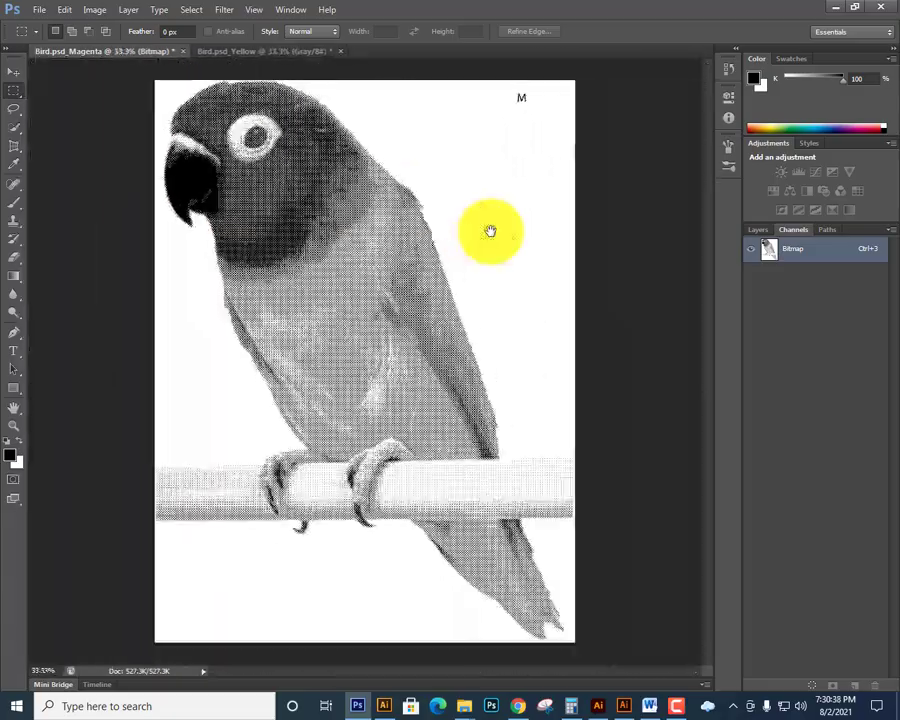
{"action": "left_click", "coordinate": [563, 630], "text": "ctrl"}
{"action": "left_click_drag", "start_coordinate": [299, 333], "coordinate": [267, 243]}
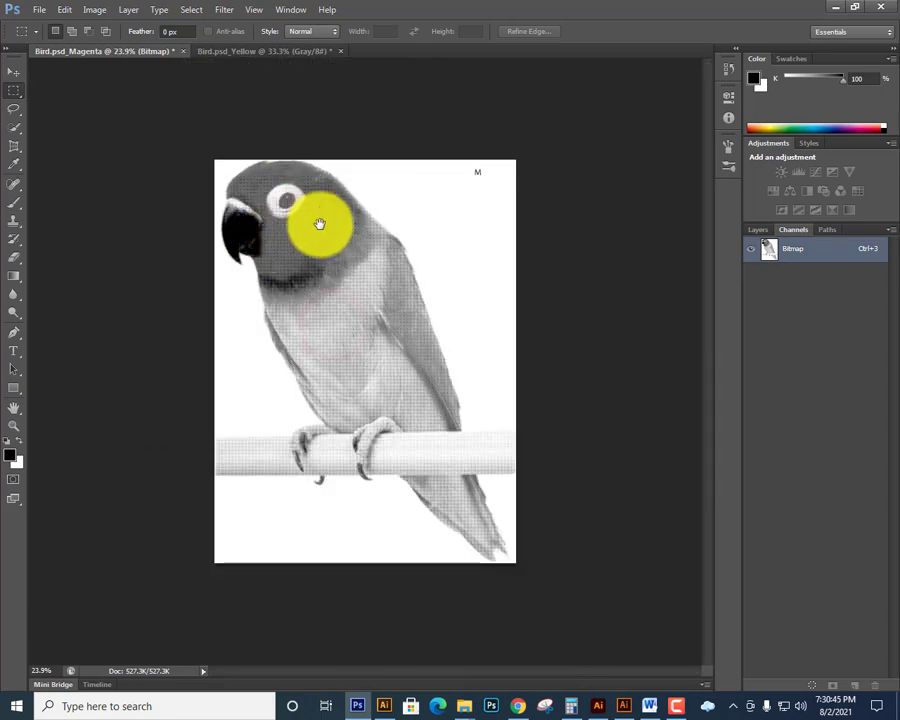
- Save the magenta halftone separation as M in Photoshop format in the photo folder, and close it
{"action": "left_click", "coordinate": [39, 9]}
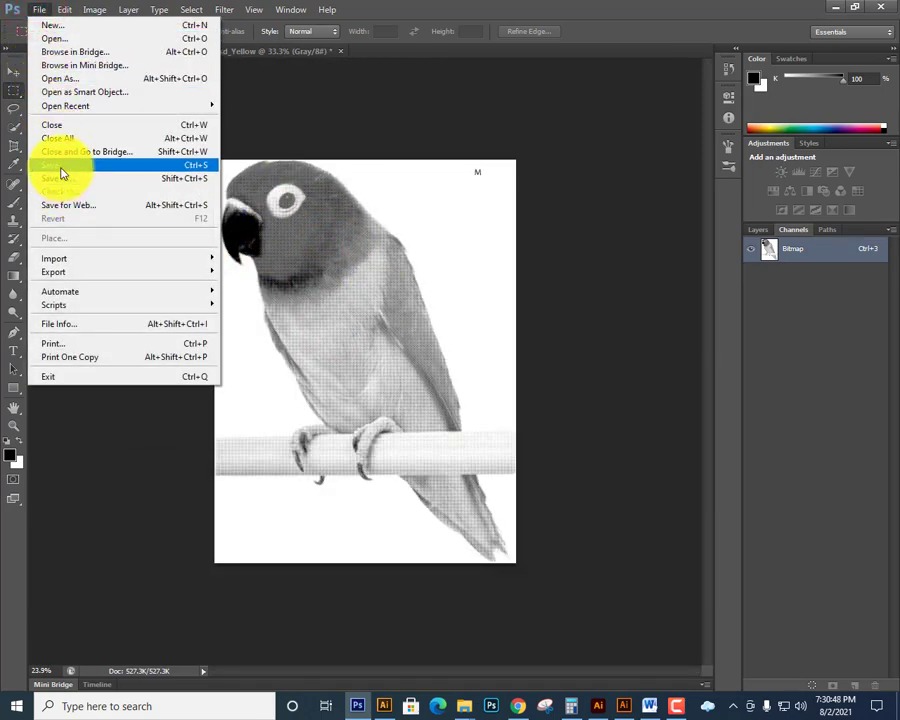
{"action": "left_click", "coordinate": [60, 166]}
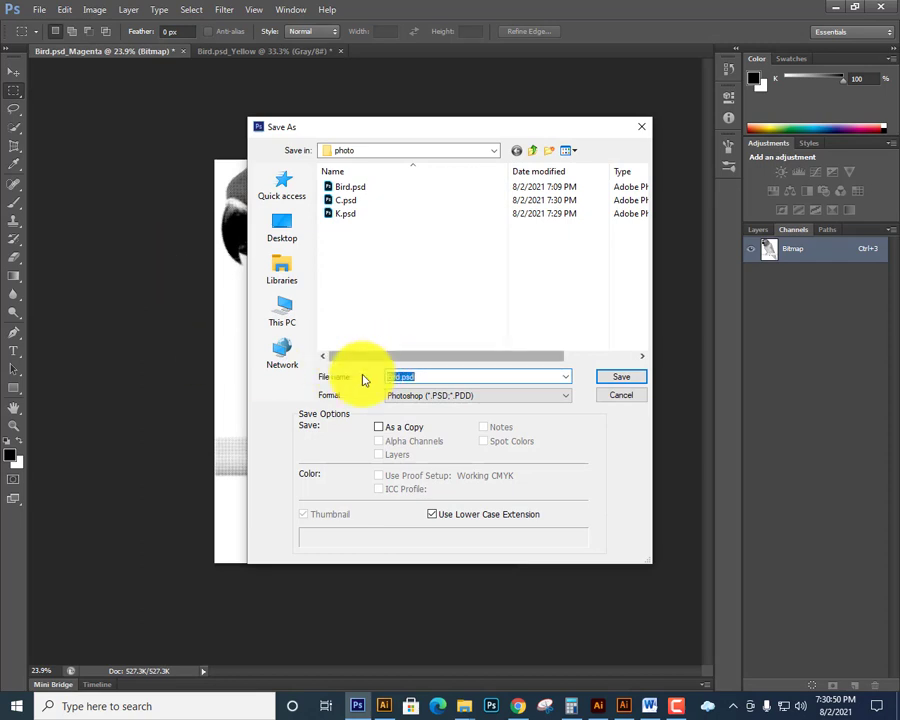
{"action": "left_click", "coordinate": [428, 395]}
{"action": "left_click", "coordinate": [426, 395]}
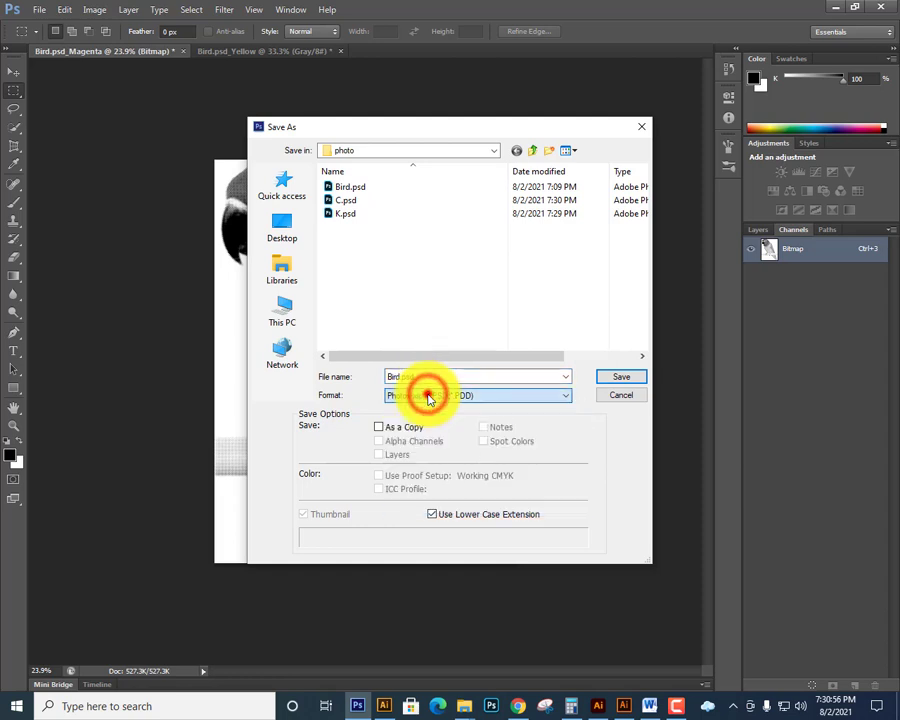
{"action": "left_click", "coordinate": [428, 396]}
{"action": "left_click", "coordinate": [428, 402]}
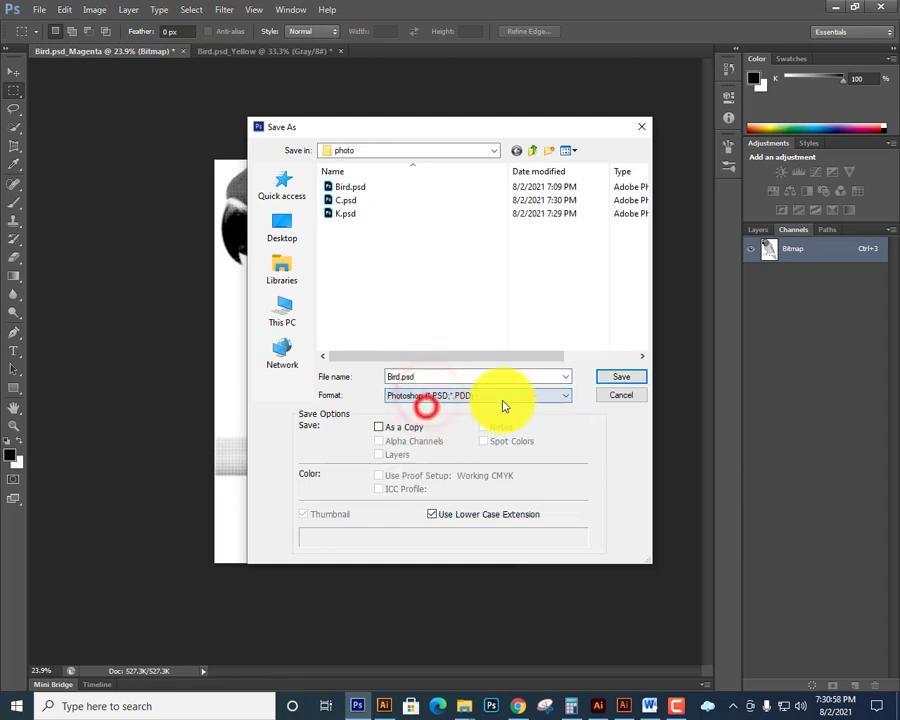
{"action": "left_click_drag", "start_coordinate": [482, 375], "coordinate": [323, 366]}
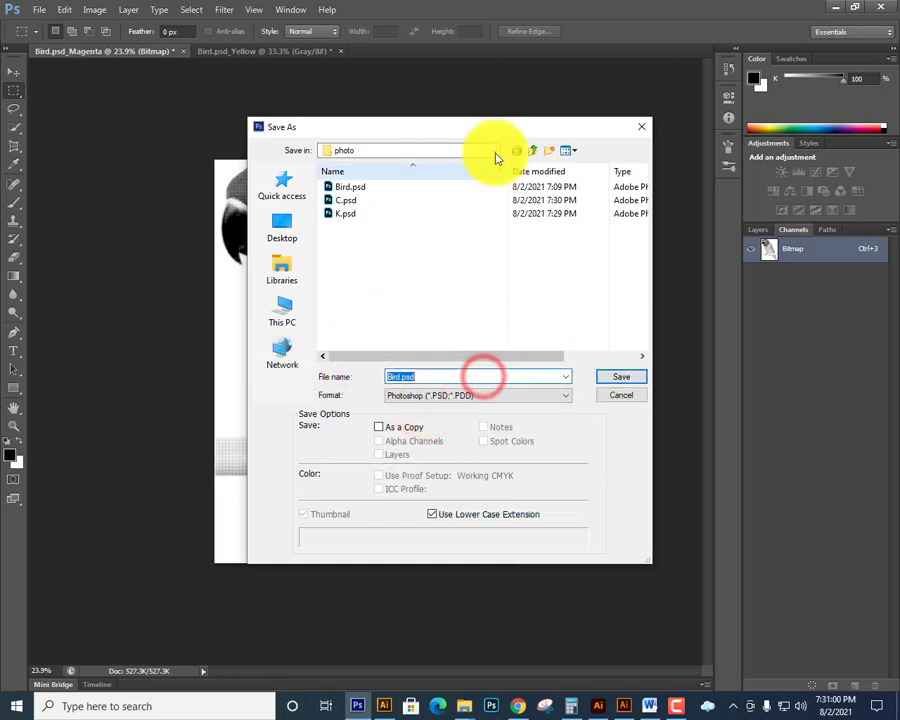
{"action": "left_click_drag", "start_coordinate": [482, 128], "coordinate": [473, 260]}
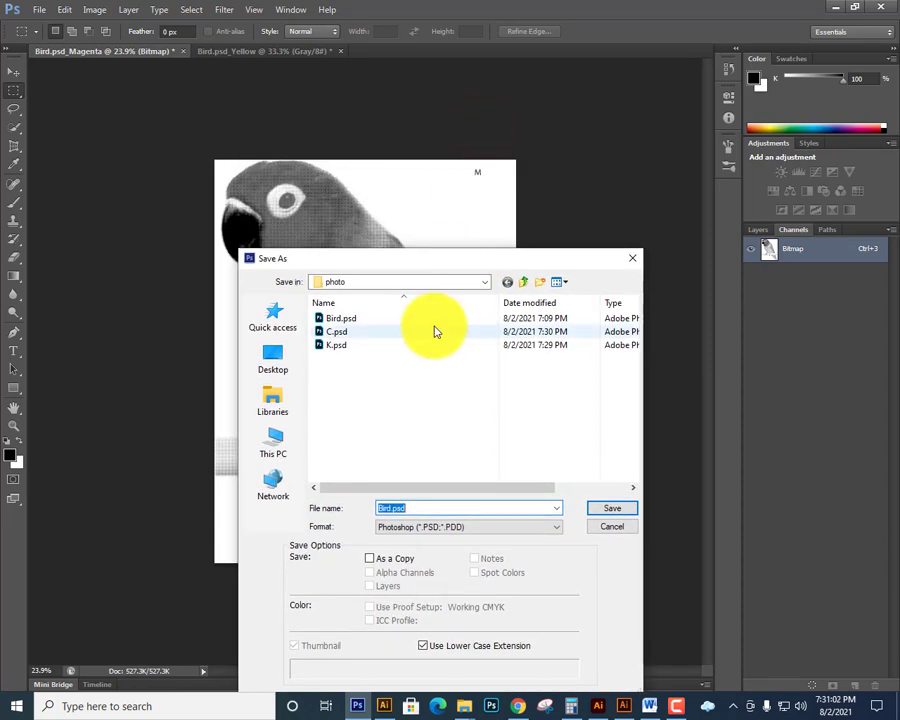
{"action": "type", "text": "M"}
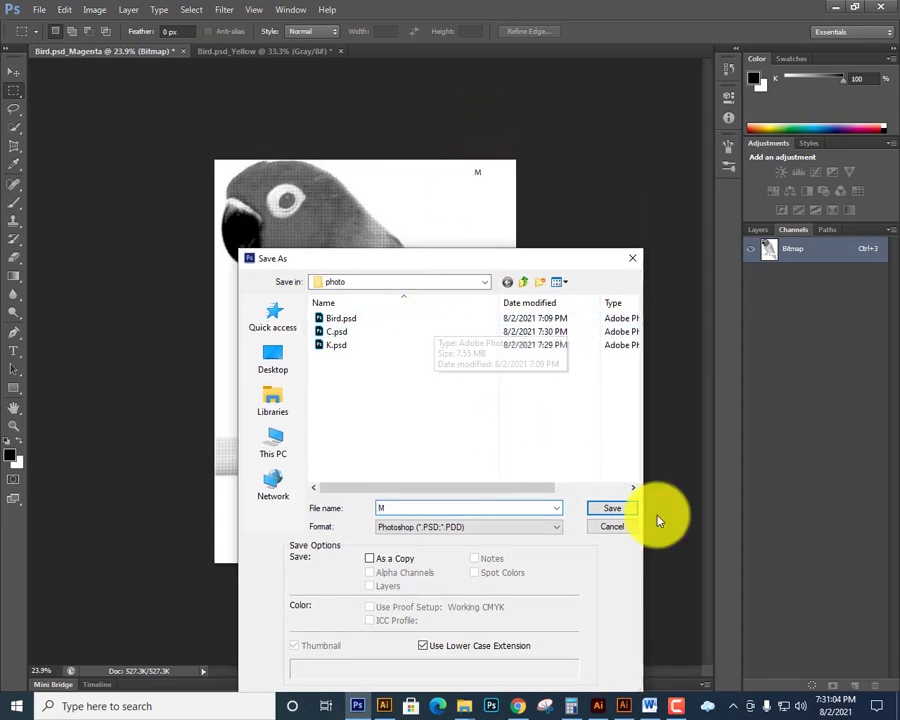
{"action": "left_click", "coordinate": [619, 510]}
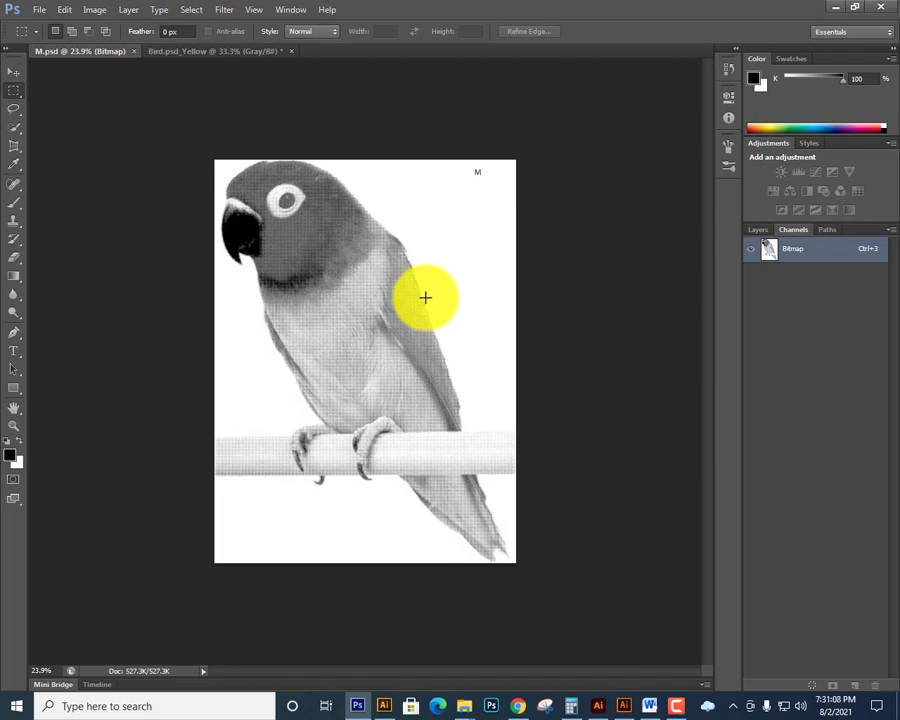
{"action": "key", "text": "ctrl+w"}
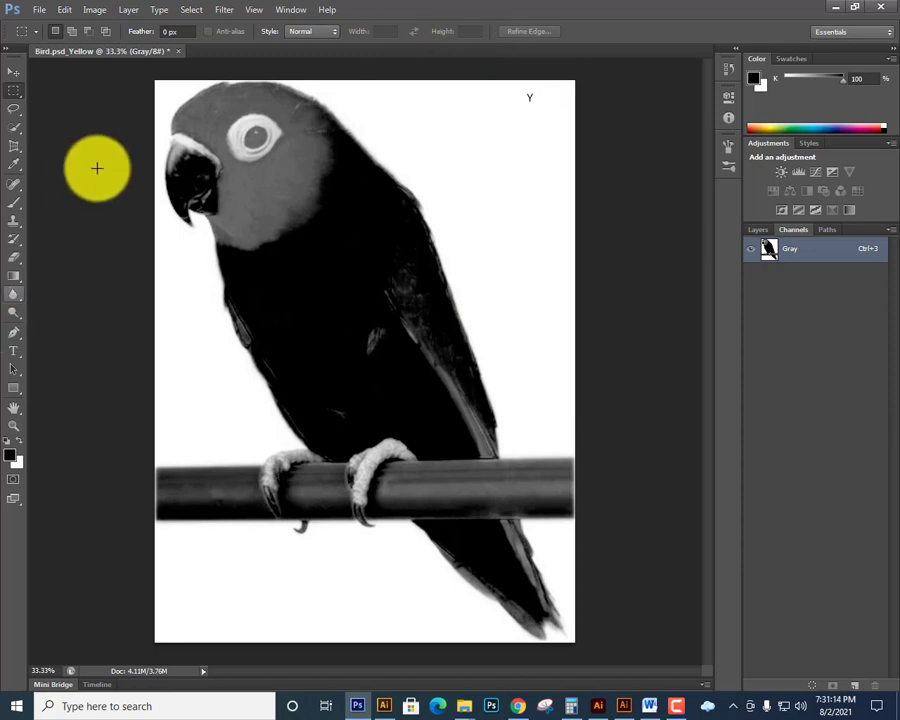
- Convert the yellow separation to Bitmap mode with 300 pixels/inch output and the Halftone Screen method
{"action": "left_click", "coordinate": [94, 9]}
{"action": "mouse_move", "coordinate": [94, 25]}
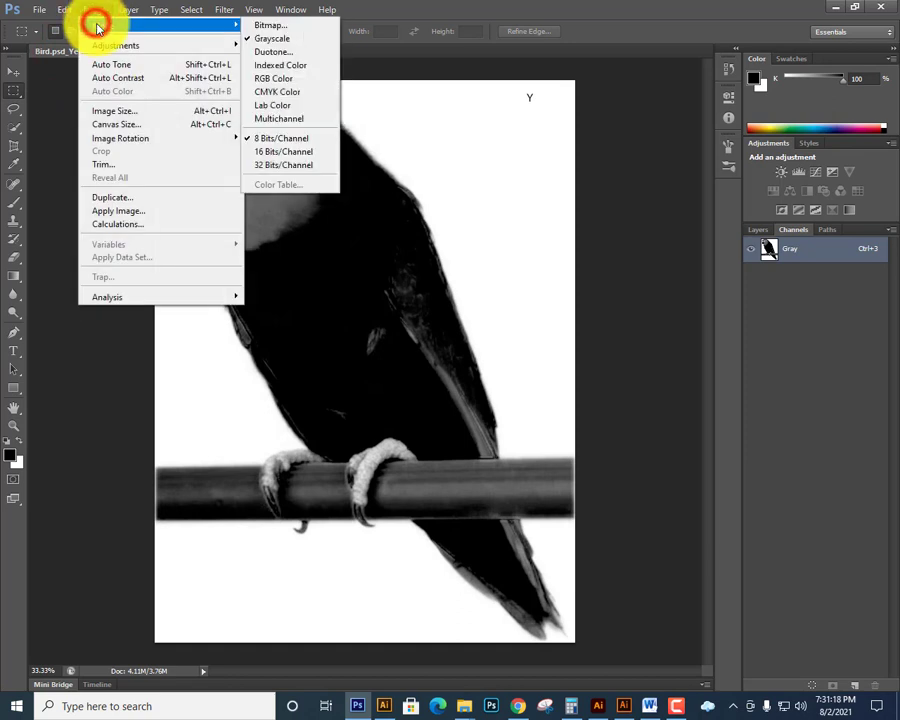
{"action": "left_click", "coordinate": [295, 30]}
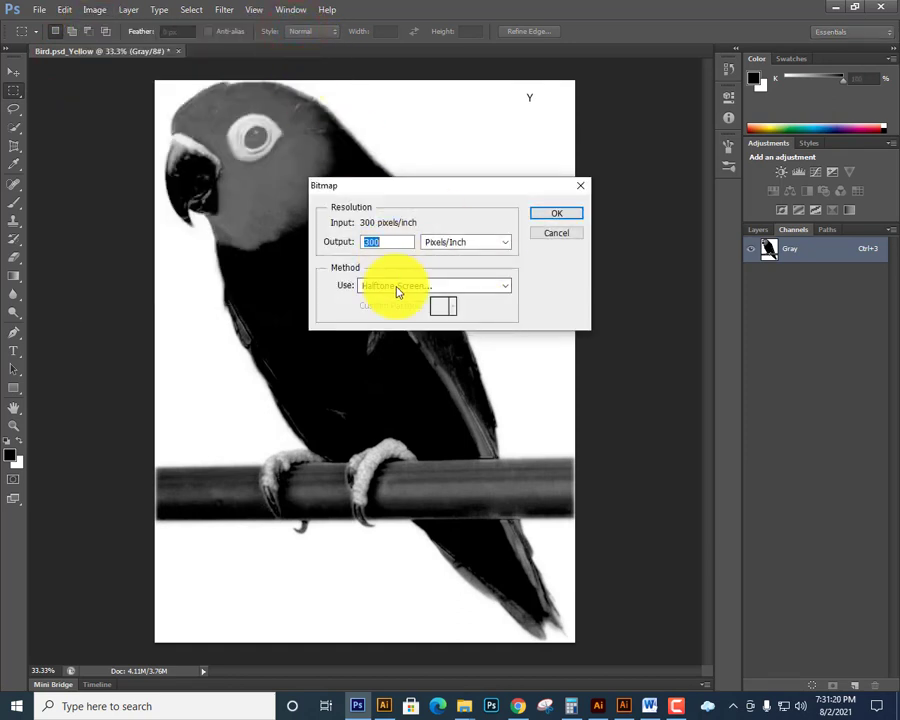
{"action": "left_click", "coordinate": [557, 217]}
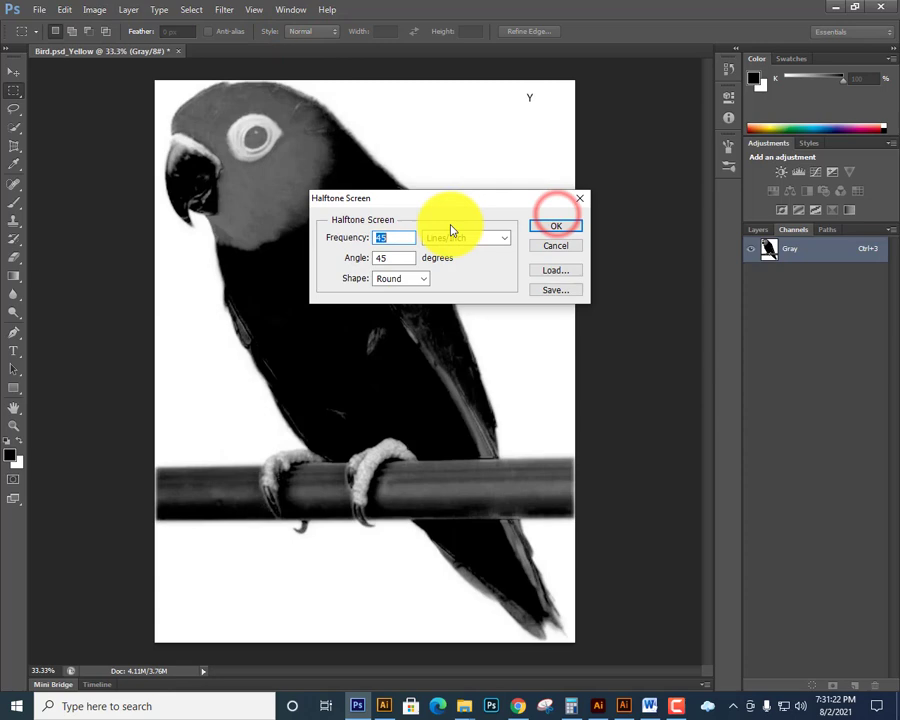
- Apply a halftone screen of 45 lines/inch at 45 degrees with round dots to the yellow separation
{"action": "left_click_drag", "start_coordinate": [399, 257], "coordinate": [378, 282]}
{"action": "left_click", "coordinate": [396, 279]}
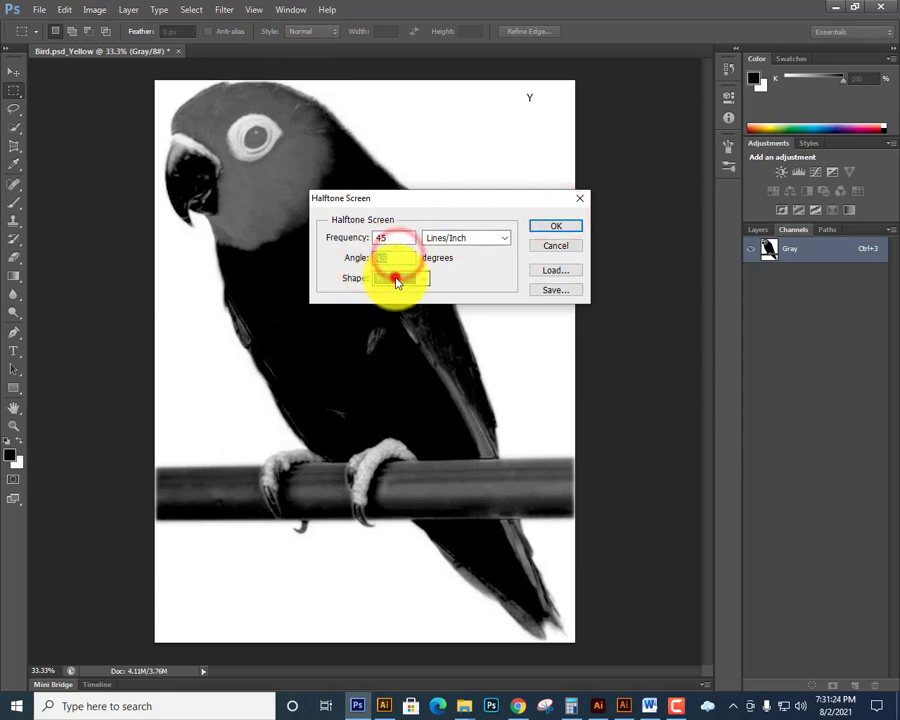
{"action": "left_click", "coordinate": [396, 291]}
{"action": "left_click", "coordinate": [562, 227]}
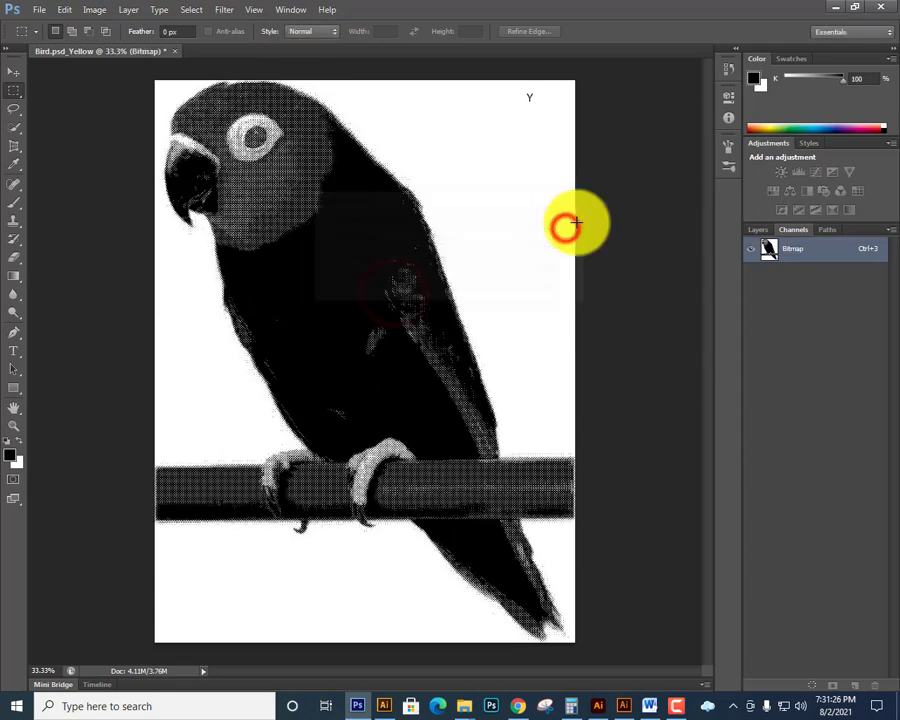
- Examine the yellow separation's halftone dots up close around the bird's eye, and then the whole image
{"action": "left_click", "coordinate": [308, 151], "text": "ctrl"}
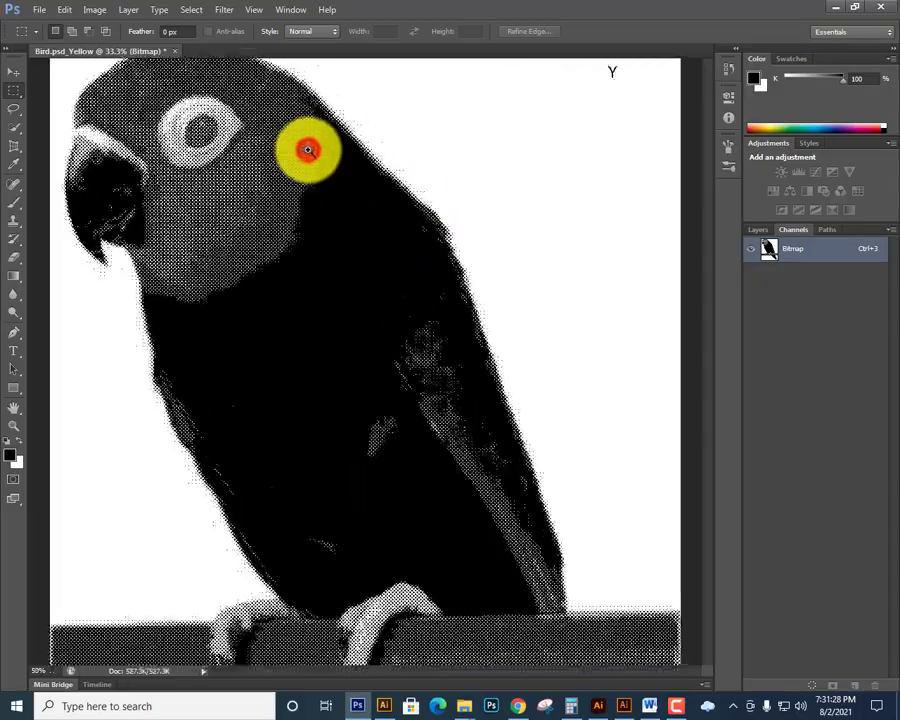
{"action": "left_click", "coordinate": [308, 151], "text": "ctrl"}
{"action": "left_click", "coordinate": [308, 151], "text": "ctrl"}
{"action": "left_click", "coordinate": [308, 151], "text": "ctrl"}
{"action": "left_click", "coordinate": [308, 151], "text": "ctrl"}
{"action": "left_click_drag", "start_coordinate": [301, 257], "coordinate": [522, 446]}
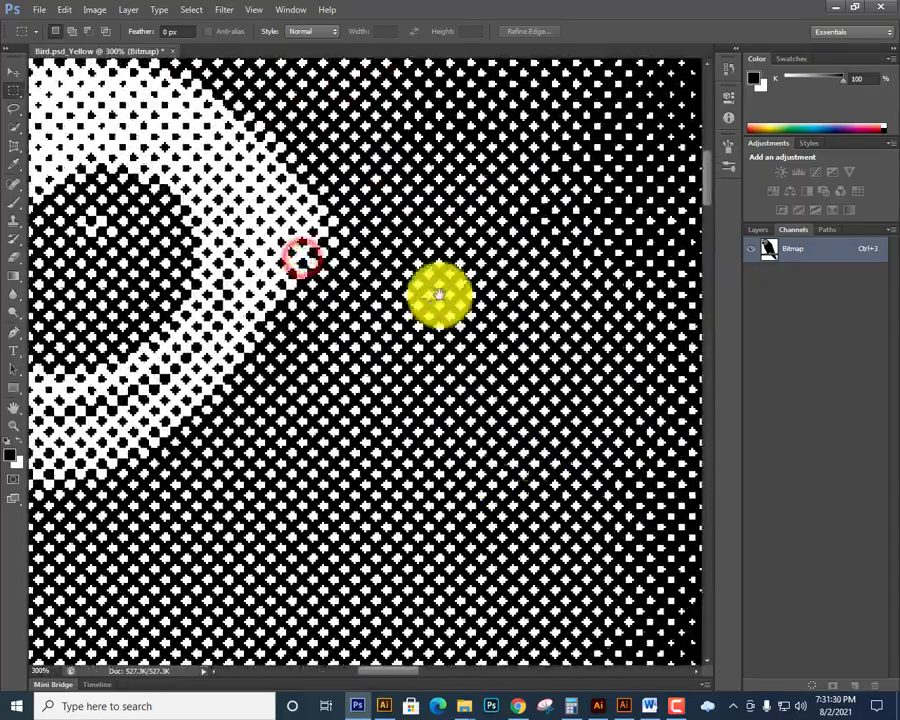
{"action": "left_click", "coordinate": [382, 217], "text": "ctrl"}
{"action": "left_click", "coordinate": [382, 217], "text": "ctrl"}
{"action": "left_click", "coordinate": [382, 217], "text": "ctrl"}
{"action": "key", "text": "ctrl+minus"}
{"action": "key", "text": "ctrl+minus"}
{"action": "key", "text": "ctrl+minus"}
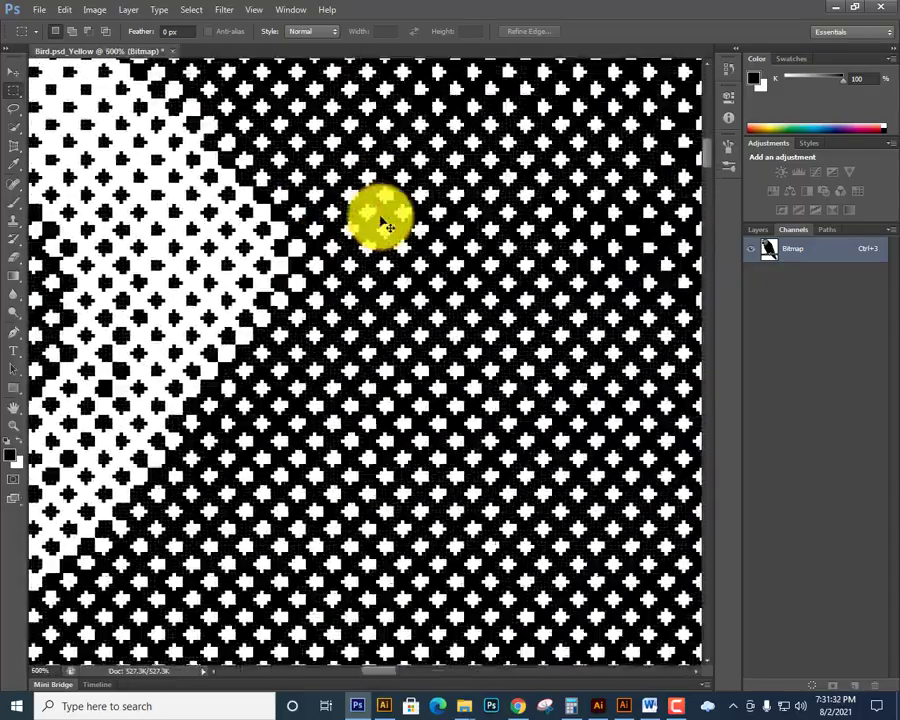
{"action": "key", "text": "ctrl+0"}
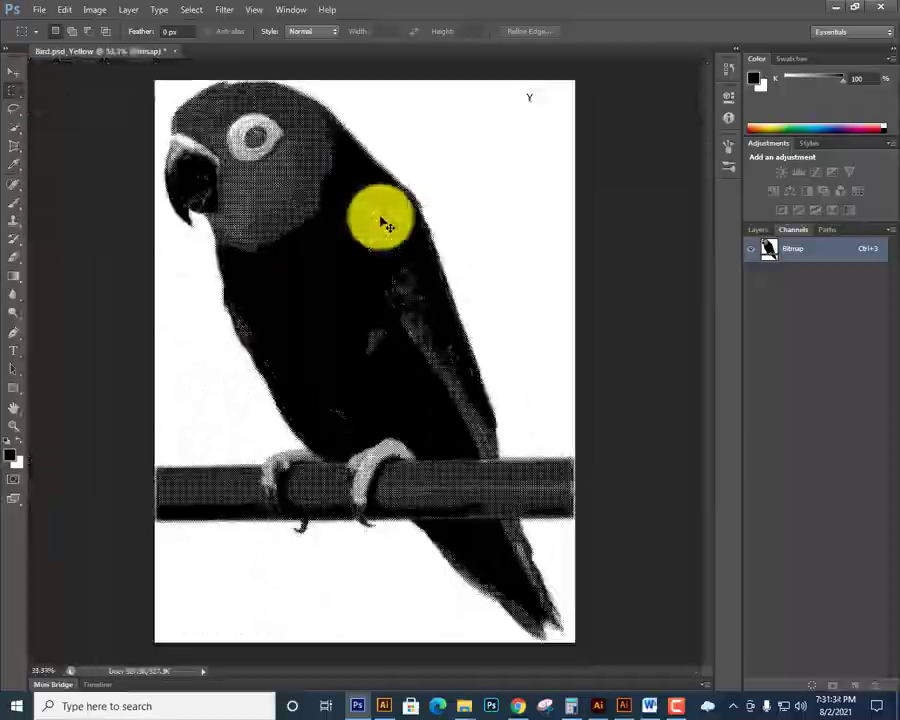
{"action": "left_click", "coordinate": [507, 454]}
{"action": "left_click_drag", "start_coordinate": [403, 480], "coordinate": [388, 402]}
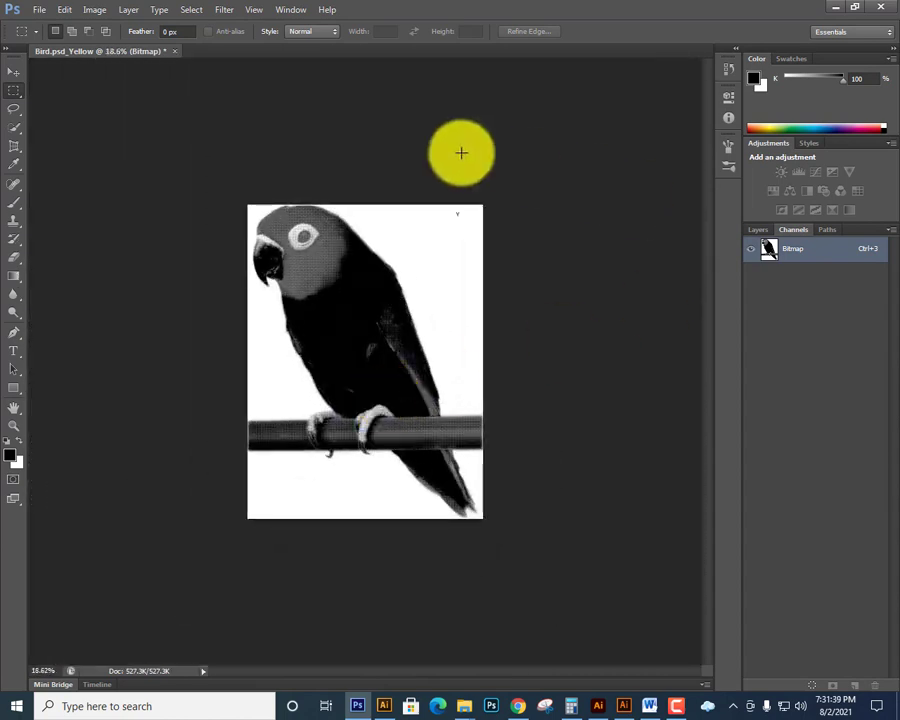
- Save the yellow halftone separation as Y in Photoshop format in the photo folder, and close it
{"action": "left_click", "coordinate": [36, 10]}
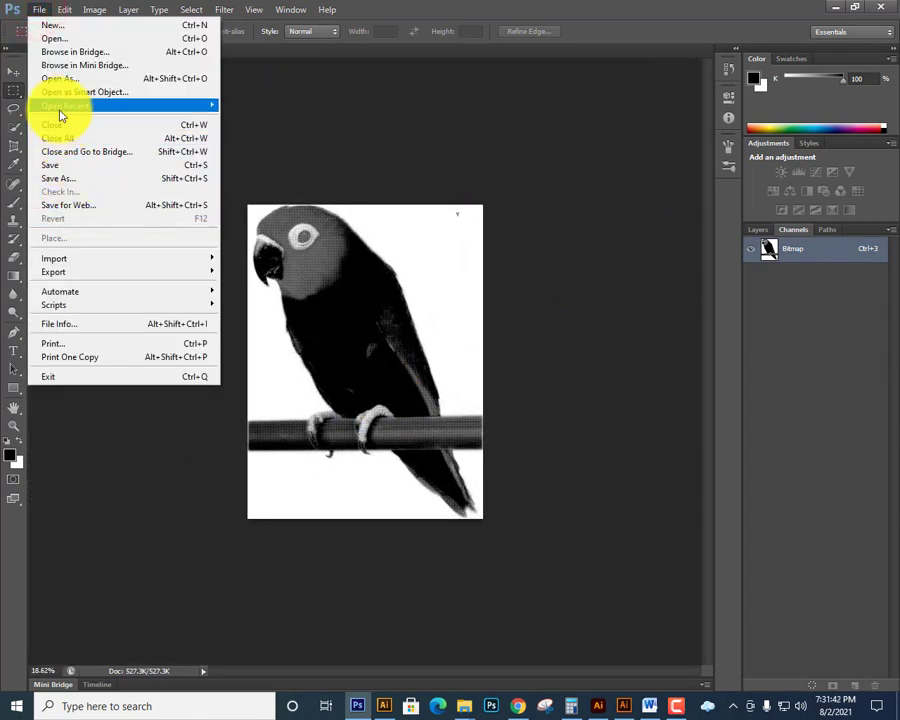
{"action": "mouse_move", "coordinate": [60, 112]}
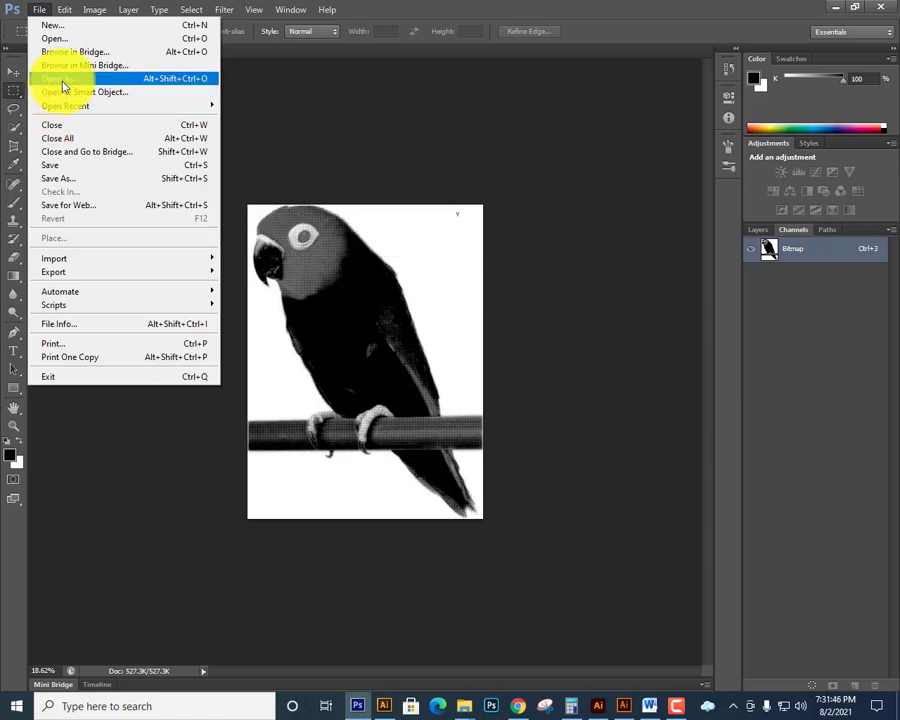
{"action": "left_click", "coordinate": [70, 167]}
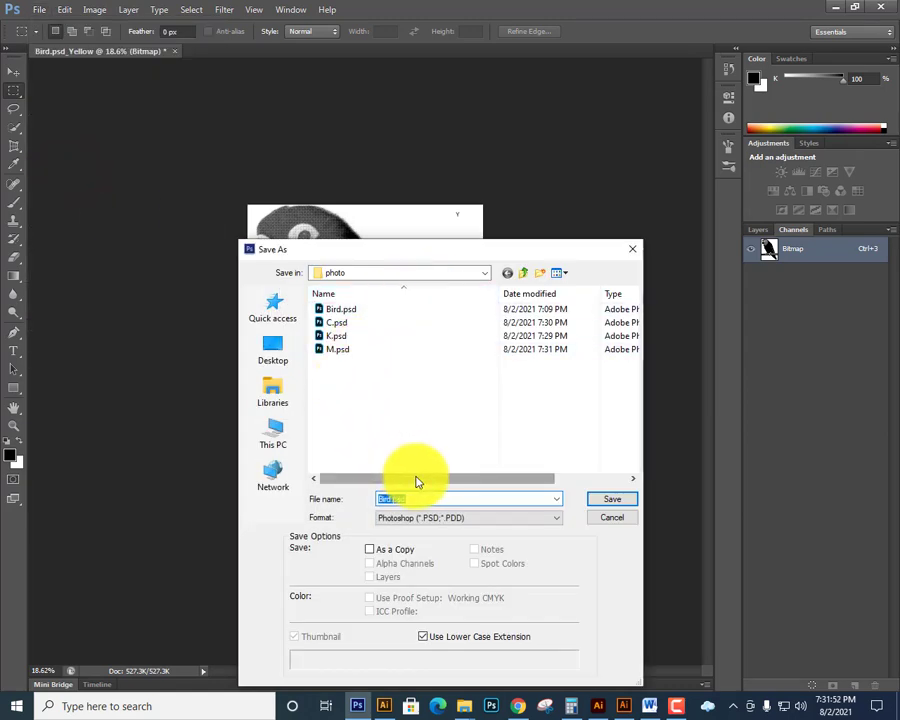
{"action": "type", "text": "Y"}
{"action": "left_click", "coordinate": [597, 498]}
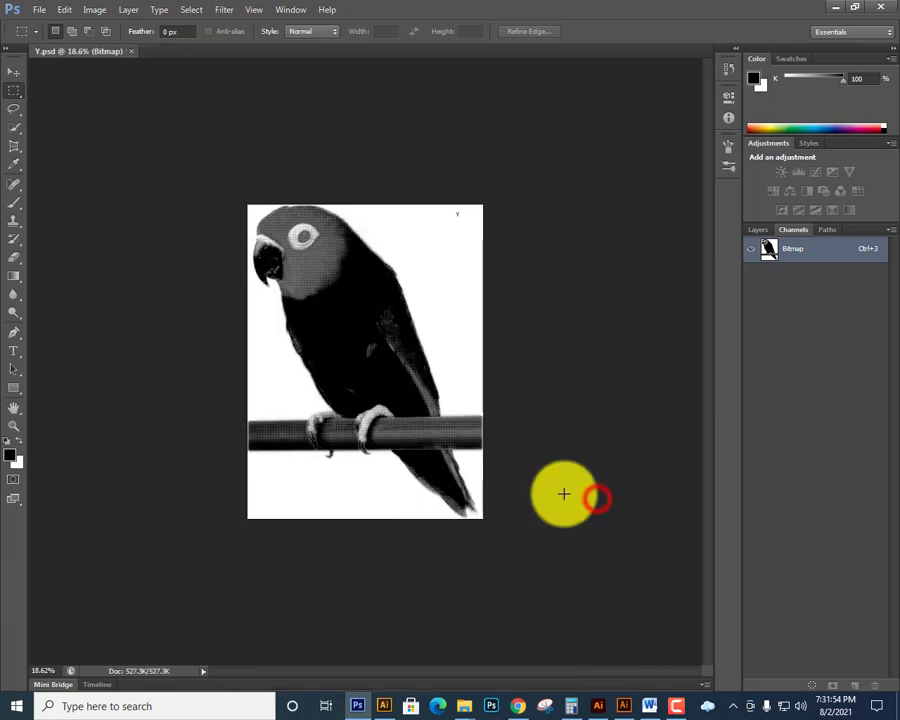
{"action": "key", "text": "ctrl+w"}
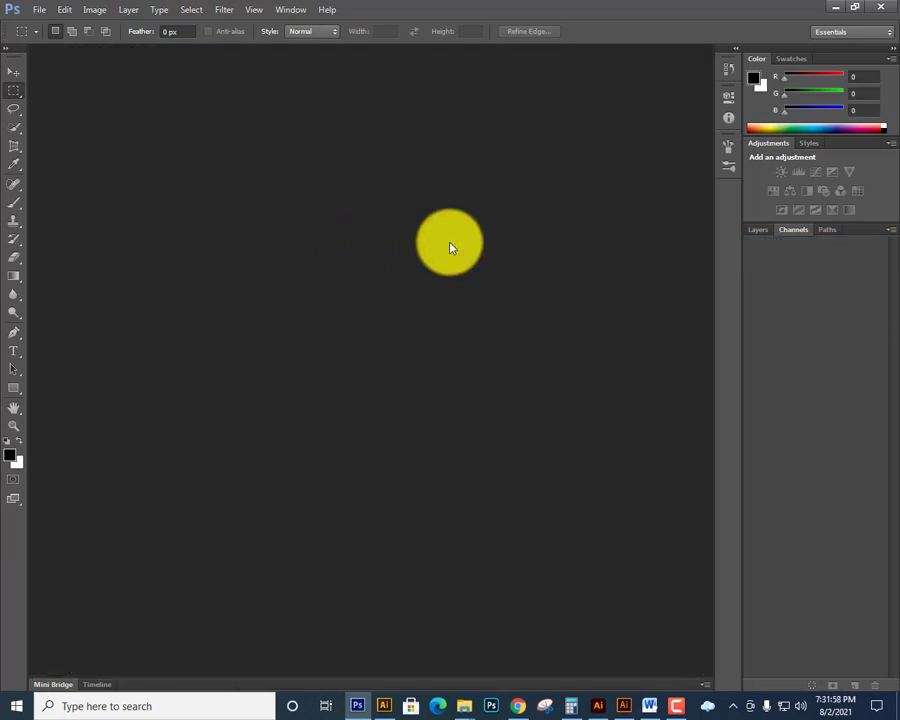
{"action": "key", "text": "ctrl+n"}
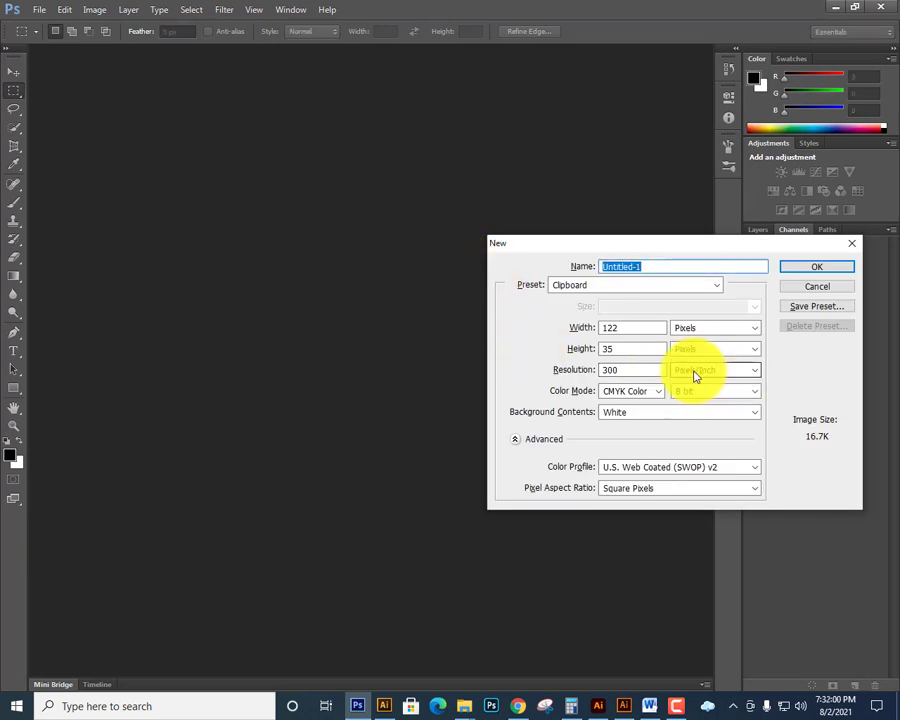
{"action": "left_click", "coordinate": [689, 372]}
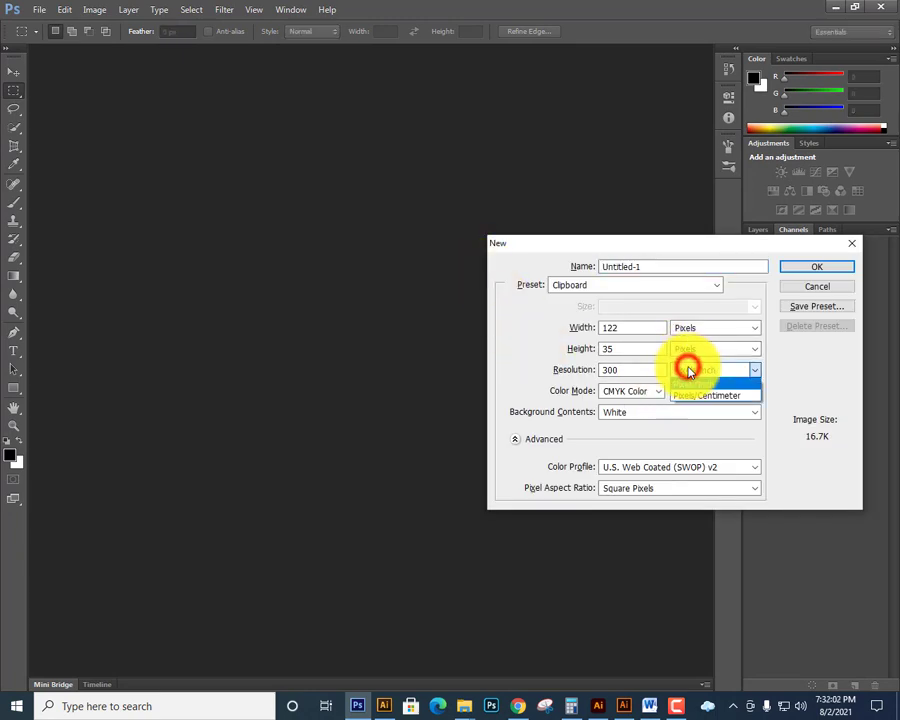
{"action": "left_click", "coordinate": [689, 326]}
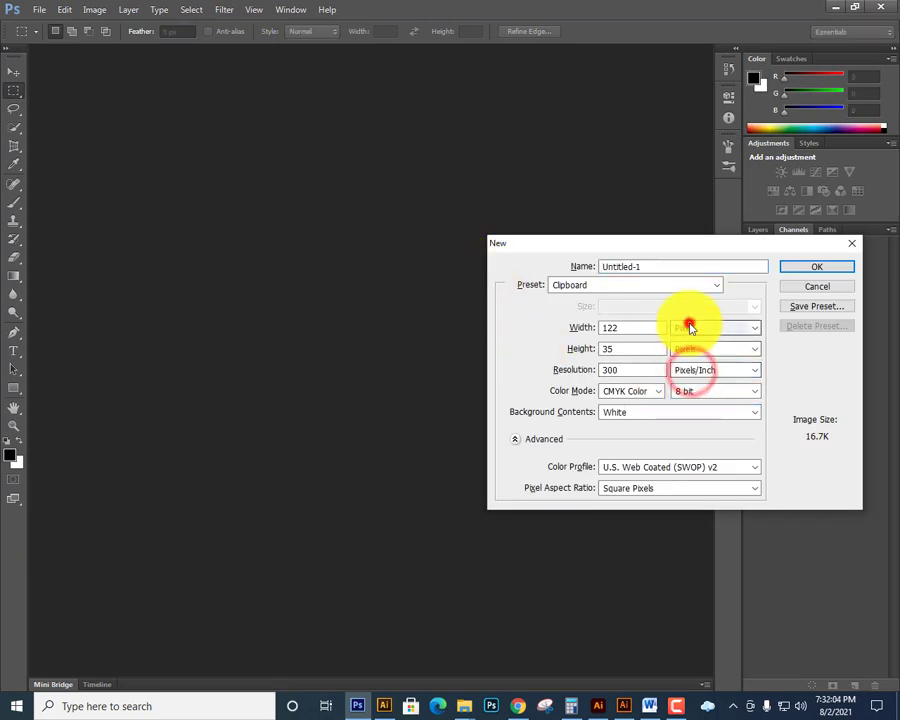
{"action": "left_click", "coordinate": [690, 353]}
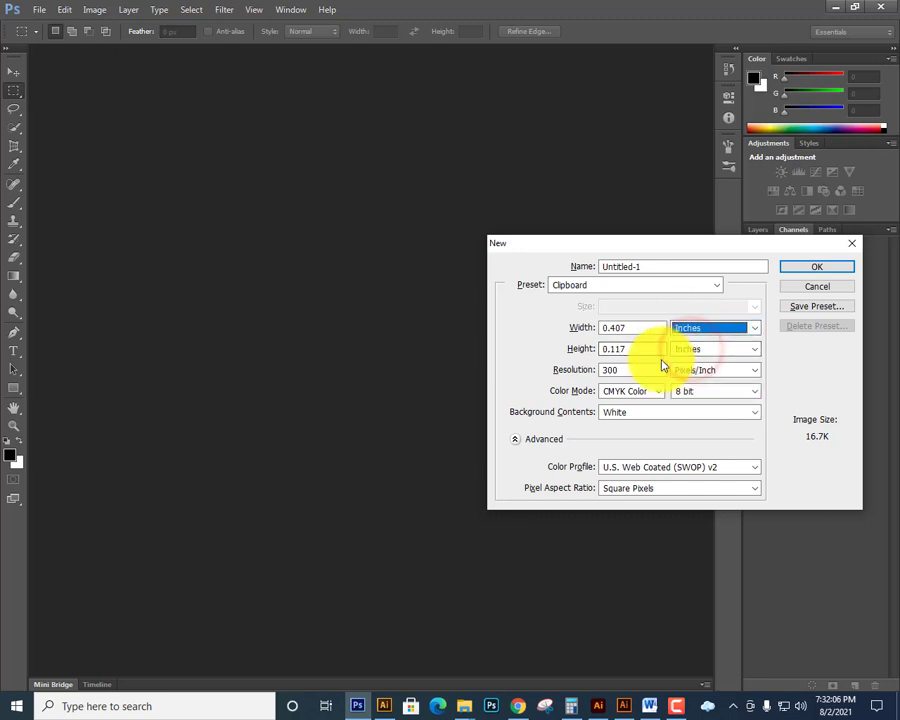
{"action": "left_click", "coordinate": [851, 245]}
- Copy the entire cyan separation from C.psd in the photo folder, and close the file
{"action": "left_click", "coordinate": [362, 218]}
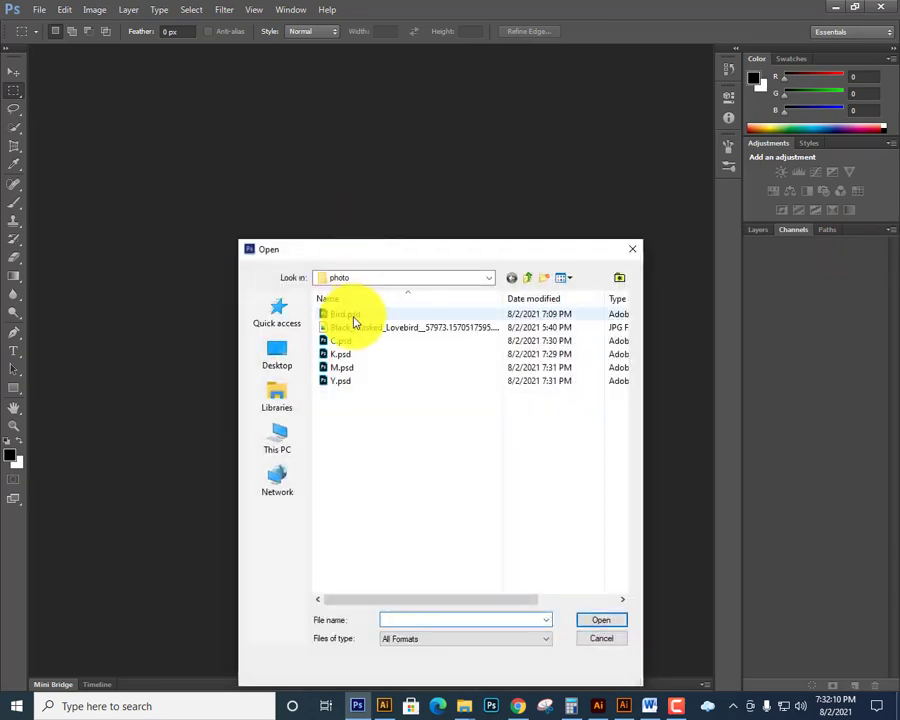
{"action": "left_click", "coordinate": [340, 340]}
{"action": "double_click", "coordinate": [340, 341]}
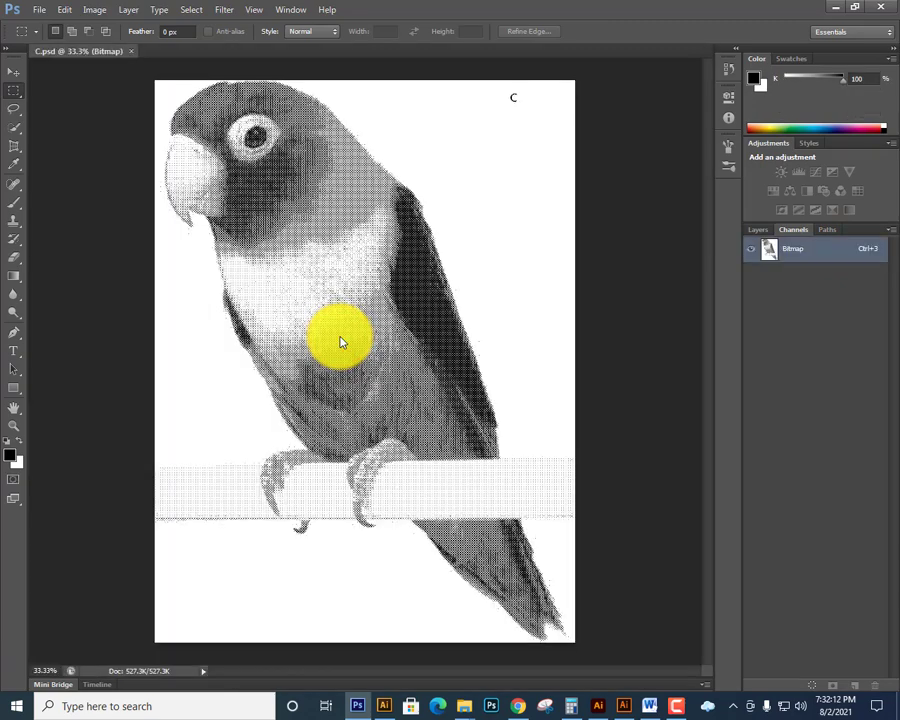
{"action": "key", "text": "ctrl+a"}
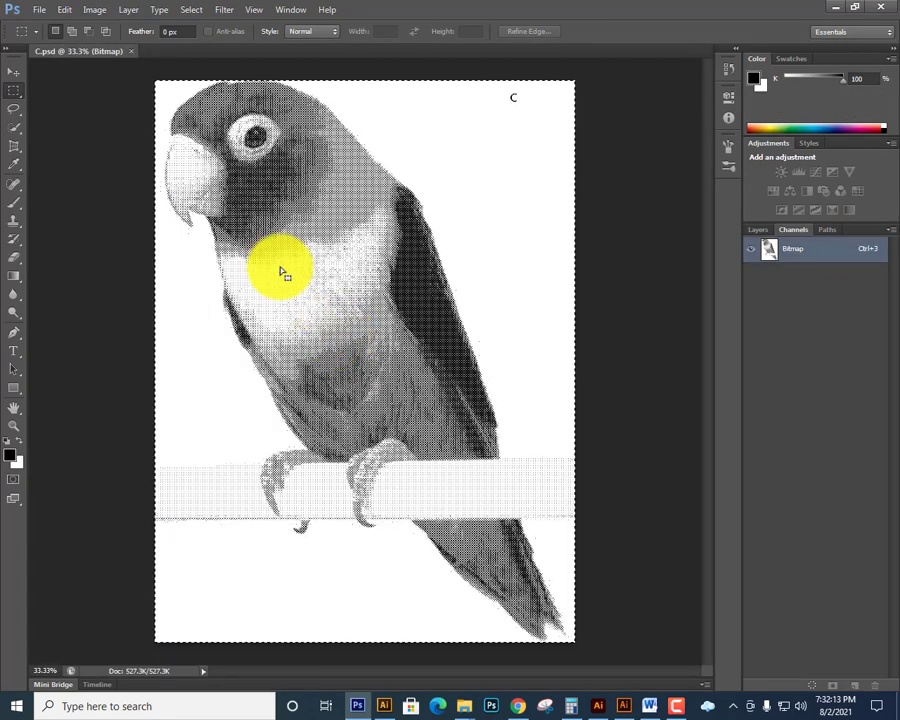
{"action": "left_click", "coordinate": [64, 9]}
{"action": "left_click", "coordinate": [88, 105]}
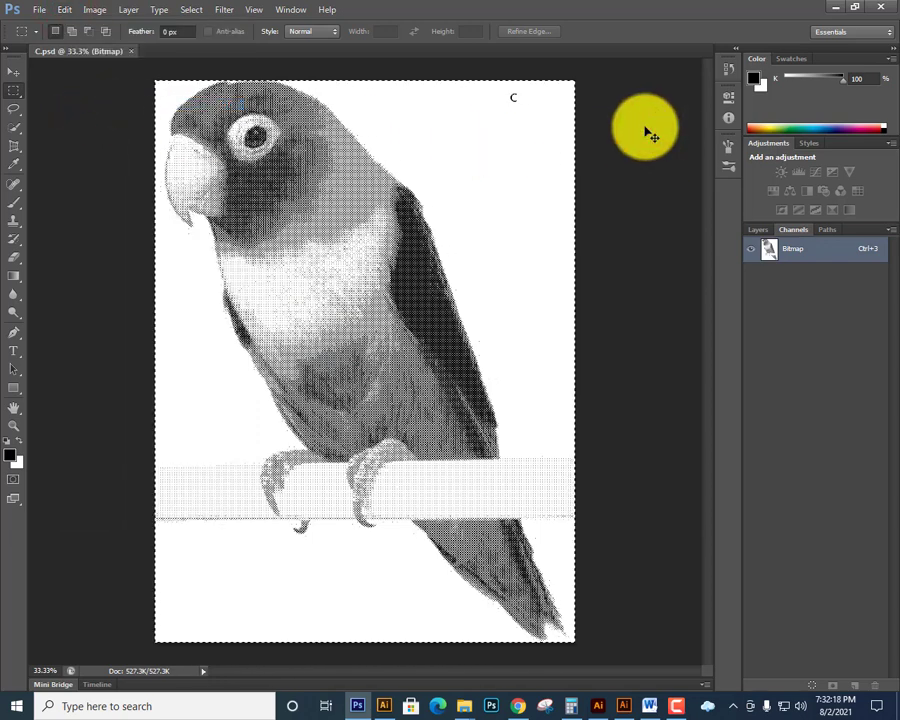
{"action": "left_click", "coordinate": [37, 14]}
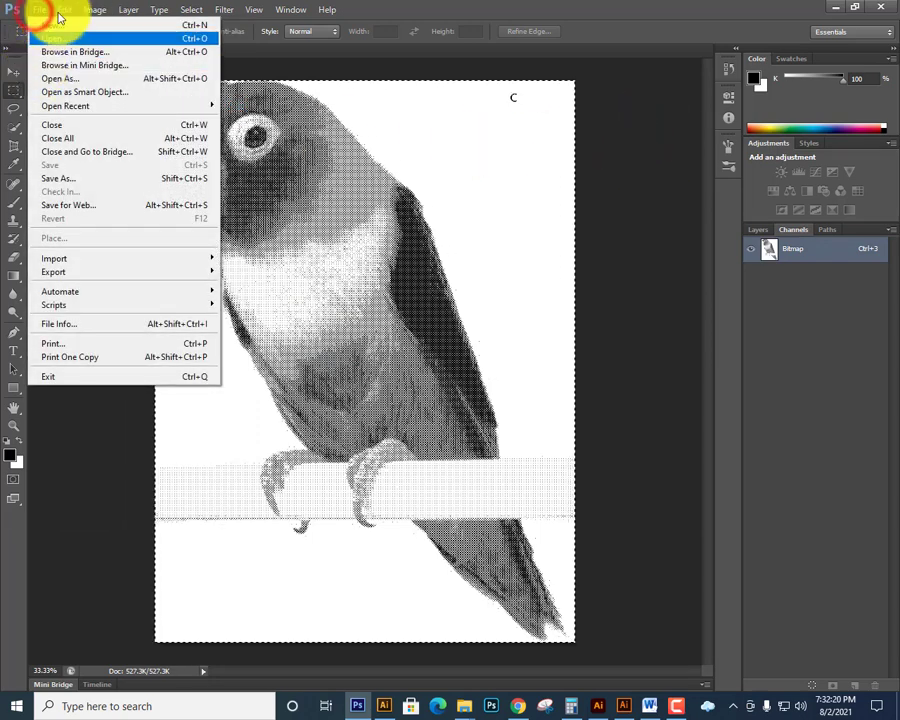
{"action": "left_click", "coordinate": [272, 75]}
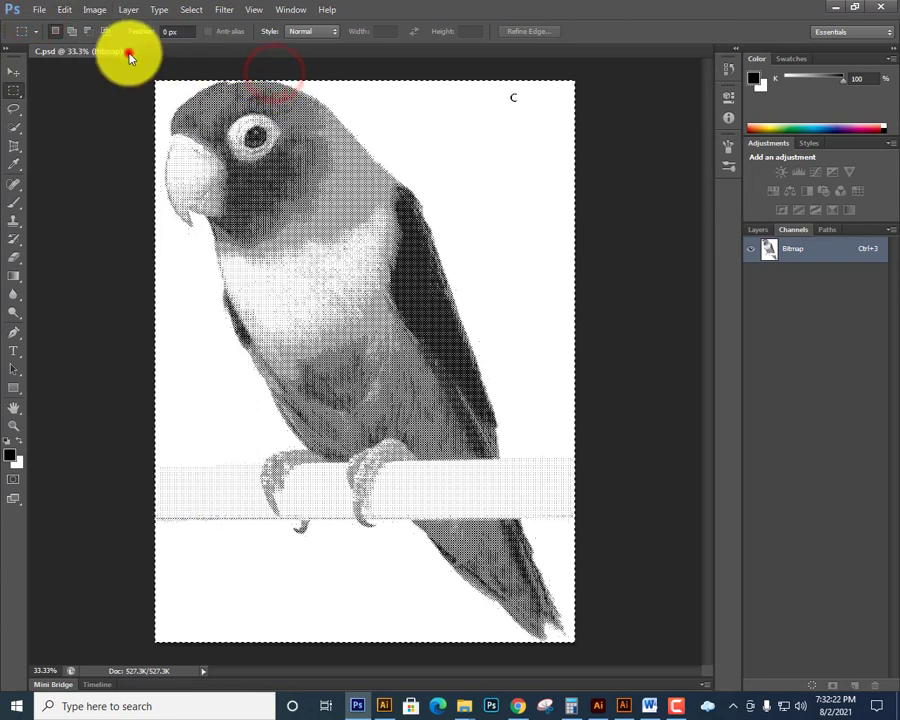
{"action": "left_click", "coordinate": [130, 51]}
{"action": "left_click", "coordinate": [508, 346]}
- Paste the copied cyan separation into a new 1794 by 2400 pixel CMYK Color document at 300 pixels/inch, and discard the document unsaved
{"action": "left_click", "coordinate": [39, 9]}
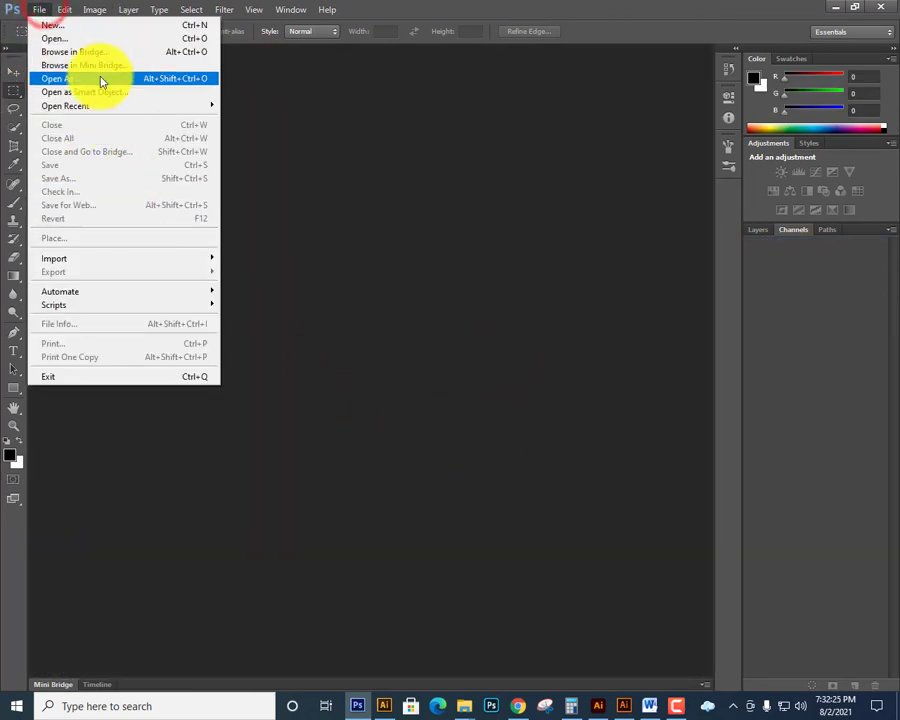
{"action": "left_click", "coordinate": [83, 28]}
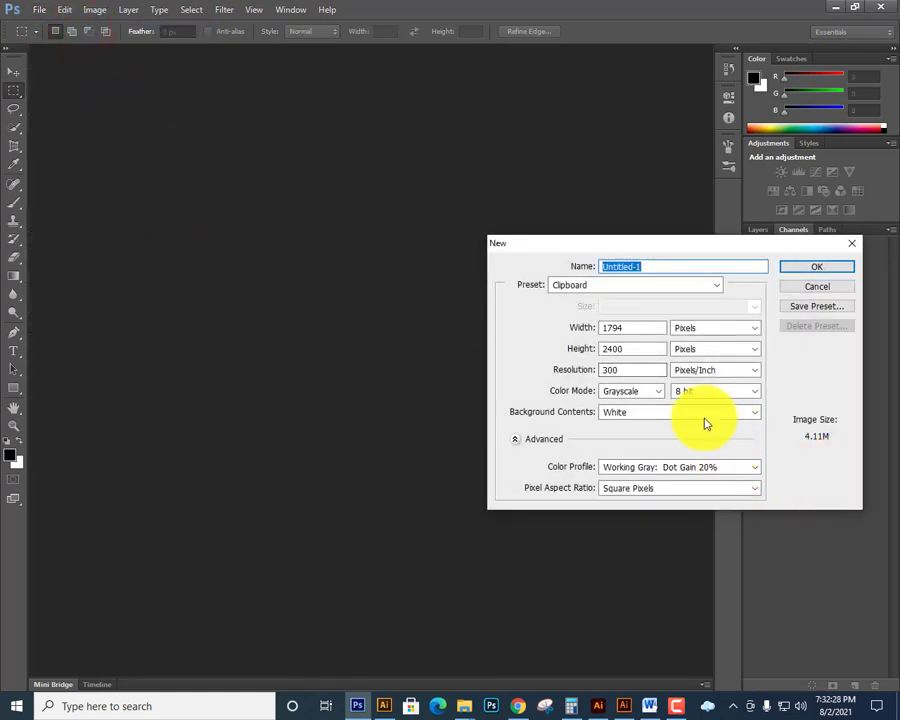
{"action": "left_click", "coordinate": [661, 396]}
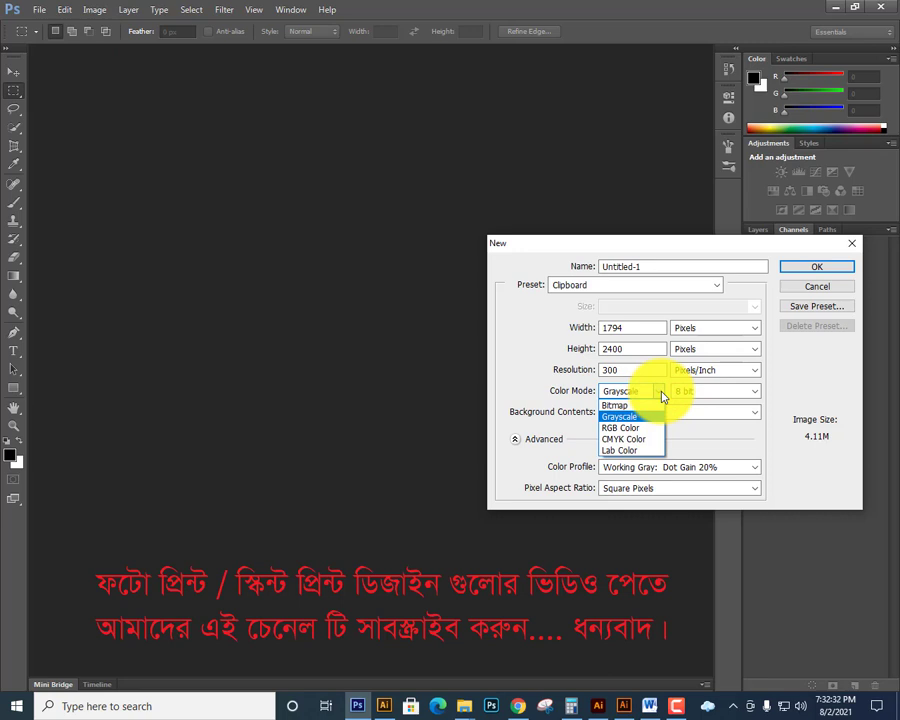
{"action": "left_click", "coordinate": [633, 441]}
{"action": "left_click", "coordinate": [812, 267]}
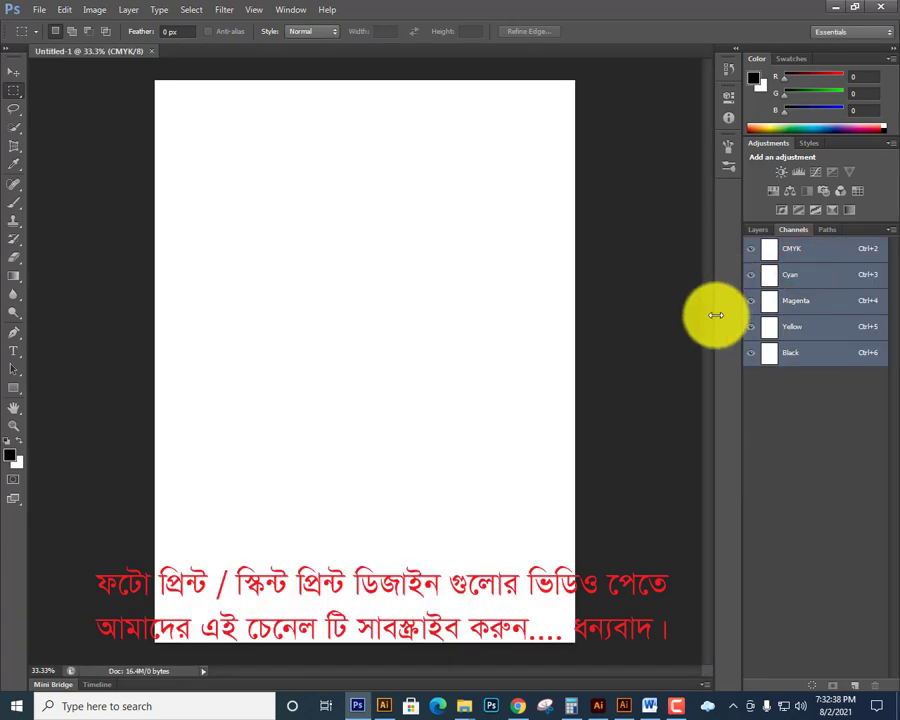
{"action": "key", "text": "ctrl+v"}
{"action": "left_click", "coordinate": [756, 230]}
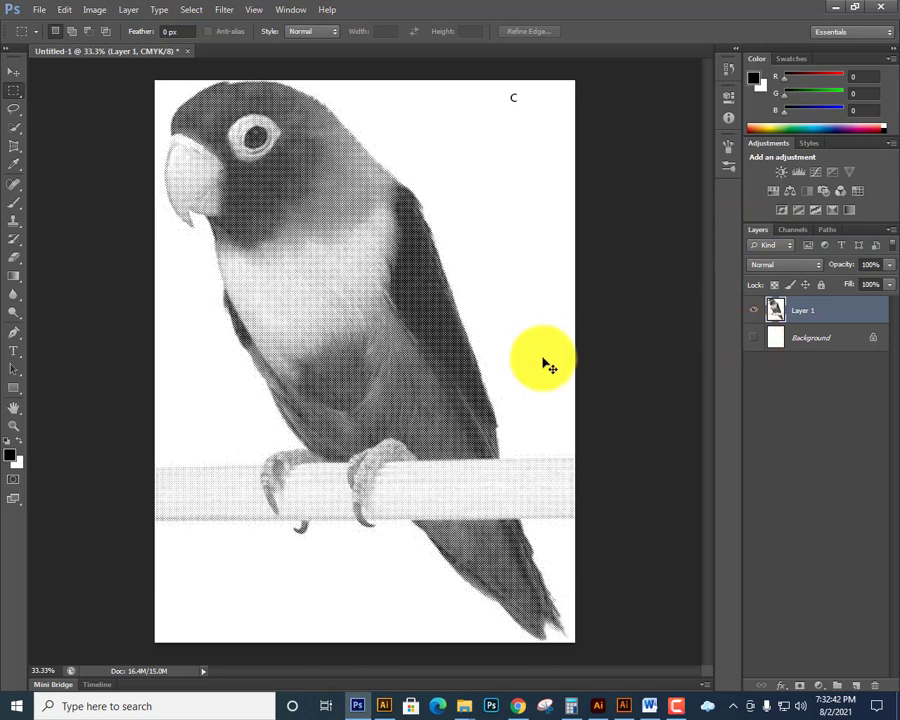
{"action": "key", "text": "ctrl+w"}
{"action": "left_click", "coordinate": [454, 267]}
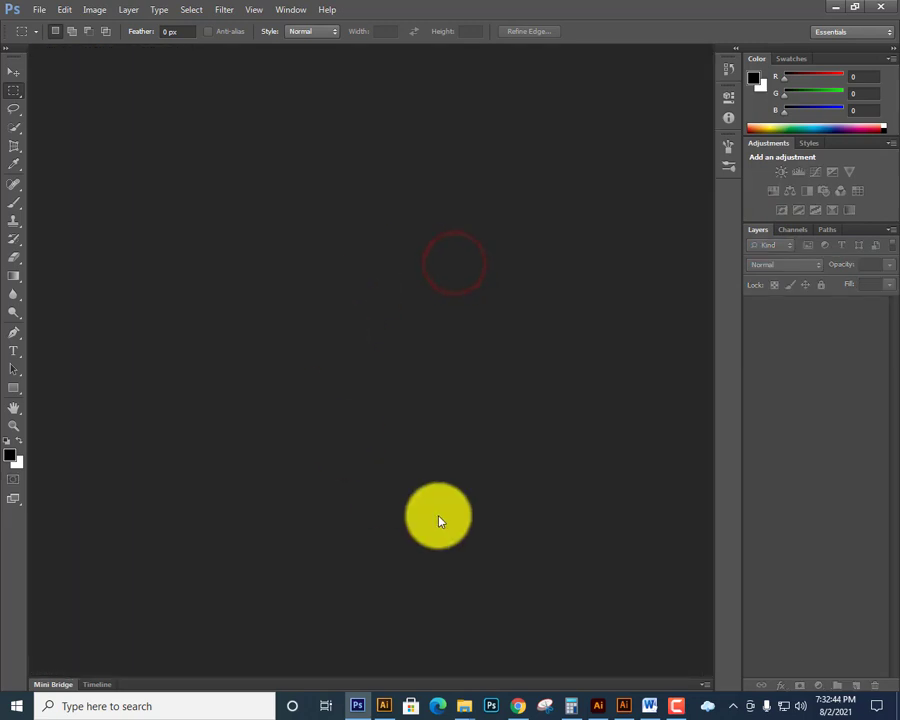
- Switch to Illustrator and hide the tools and panels to clear the space beside the CMYK lettering
{"action": "left_click", "coordinate": [381, 710]}
{"action": "left_click", "coordinate": [390, 327]}
{"action": "key", "text": "ctrl+minus"}
{"action": "key", "text": "ctrl+minus"}
{"action": "key", "text": "ctrl+minus"}
{"action": "key", "text": "ctrl+minus"}
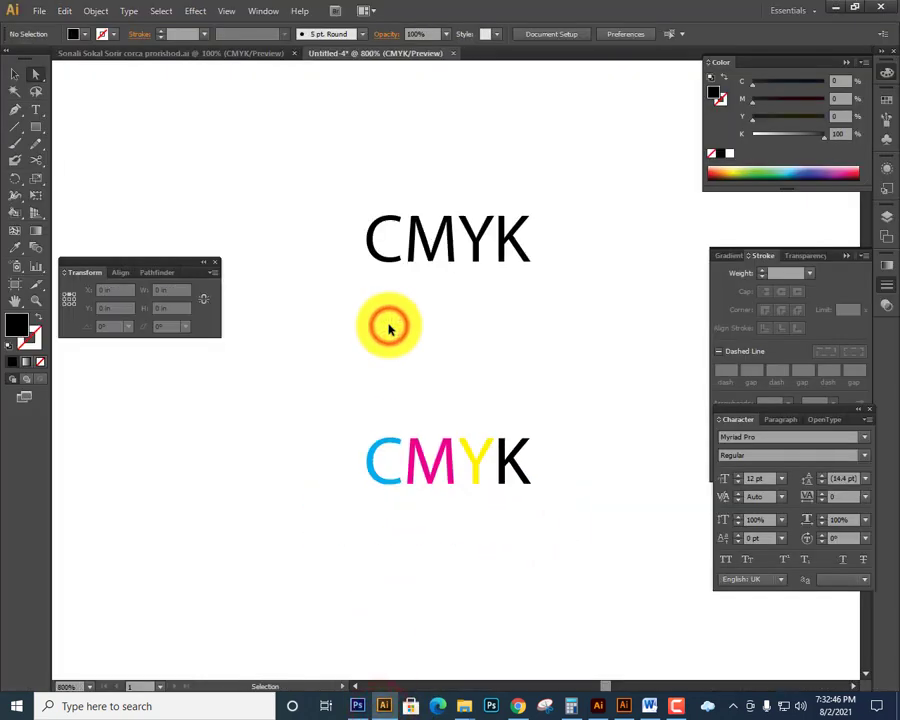
{"action": "key", "text": "Tab"}
{"action": "key", "text": "space"}
{"action": "left_click_drag", "start_coordinate": [312, 417], "coordinate": [615, 367]}
{"action": "left_click", "coordinate": [300, 302]}
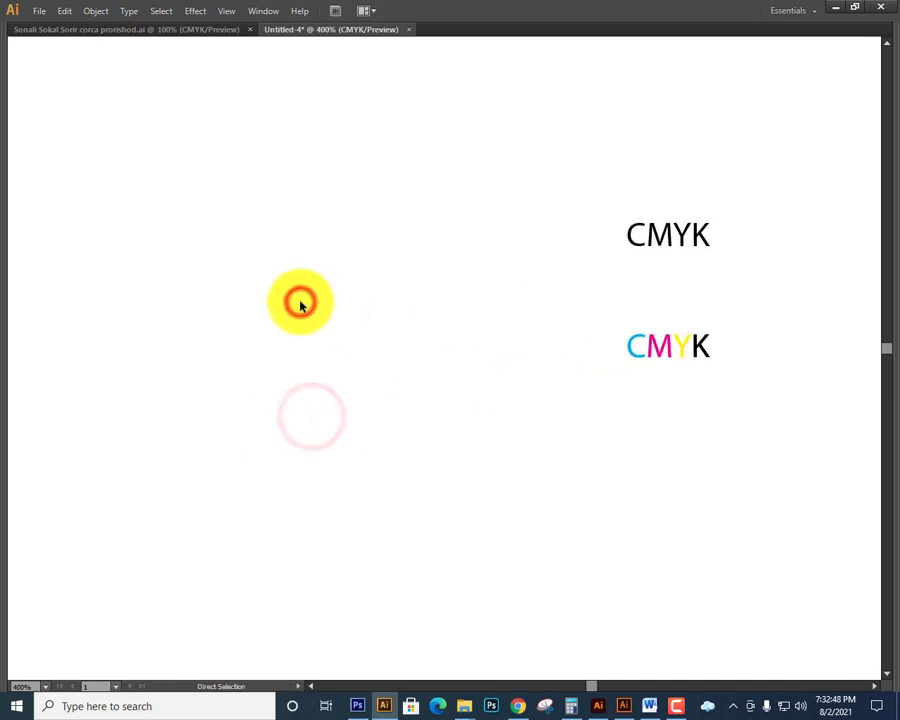
{"action": "key", "text": "alt"}
- Browse the desktop folders for a file to place in the CMYK lettering document
{"action": "left_click", "coordinate": [41, 10]}
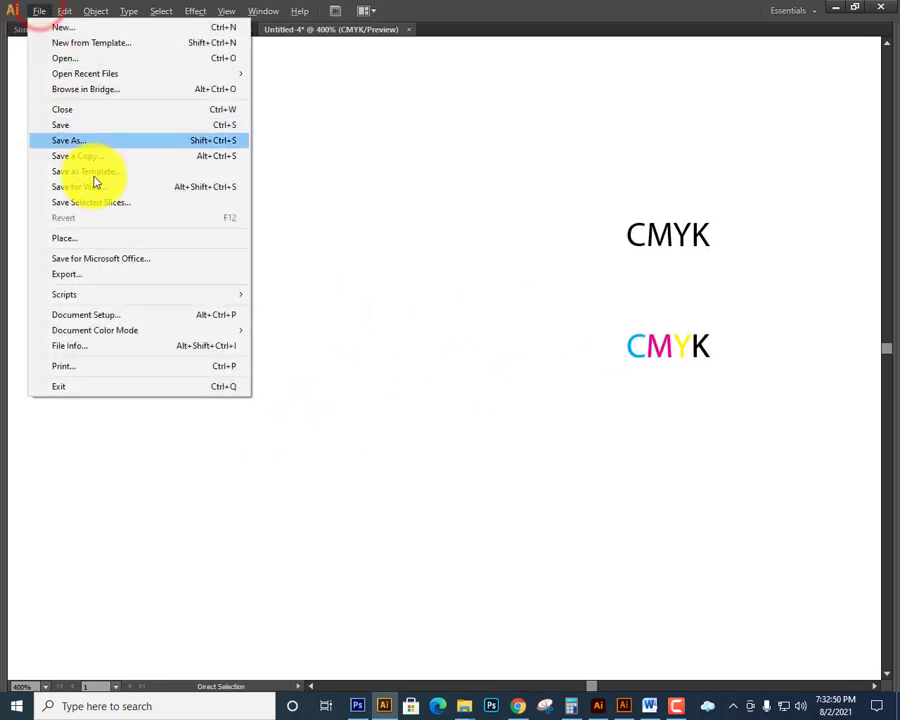
{"action": "left_click", "coordinate": [89, 246]}
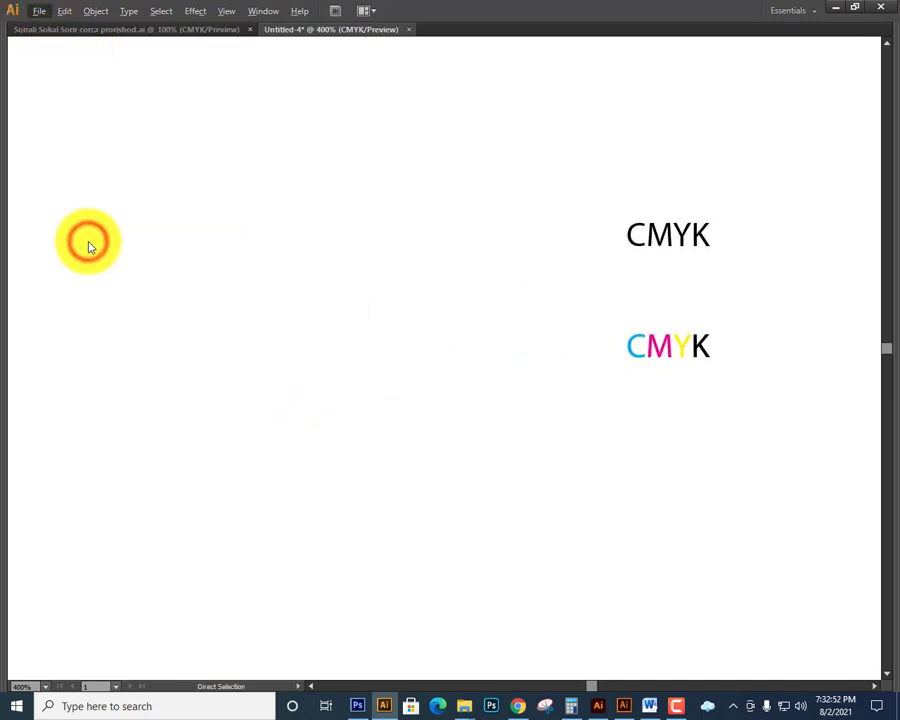
{"action": "left_click", "coordinate": [163, 274]}
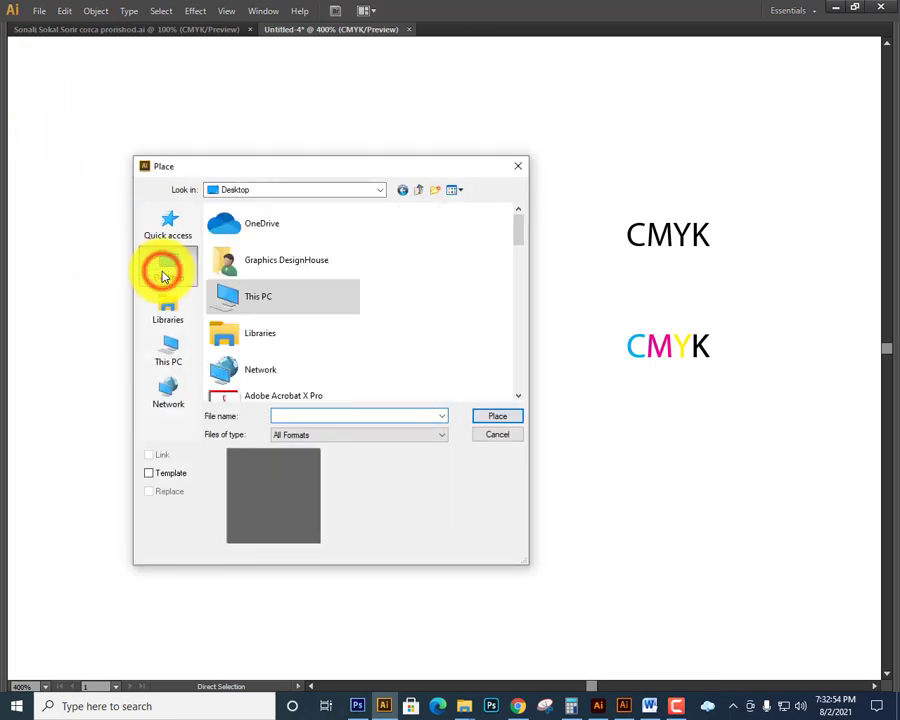
{"action": "scroll", "coordinate": [366, 336], "scroll_direction": "down", "scroll_amount": 6}
{"action": "scroll", "coordinate": [350, 340], "scroll_direction": "down", "scroll_amount": 5}
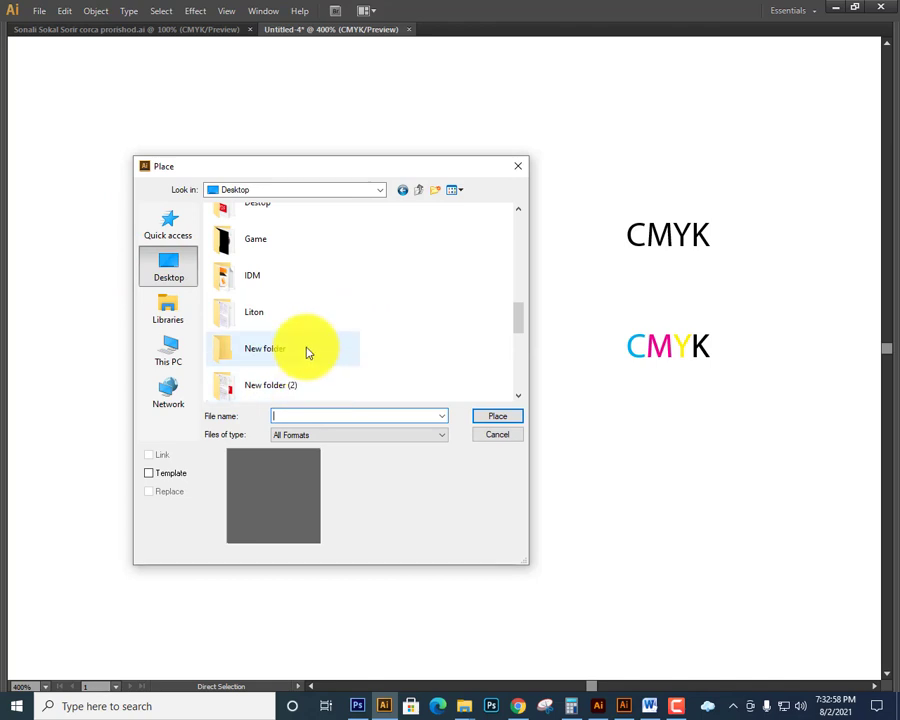
{"action": "scroll", "coordinate": [310, 350], "scroll_direction": "down", "scroll_amount": 2}
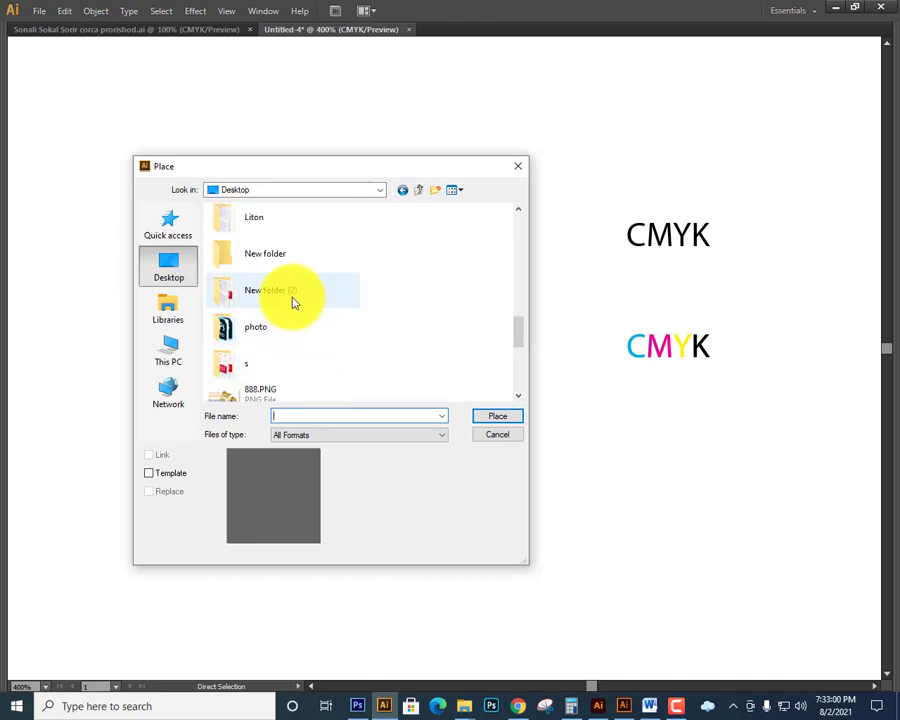
{"action": "scroll", "coordinate": [432, 317], "scroll_direction": "down", "scroll_amount": 1}
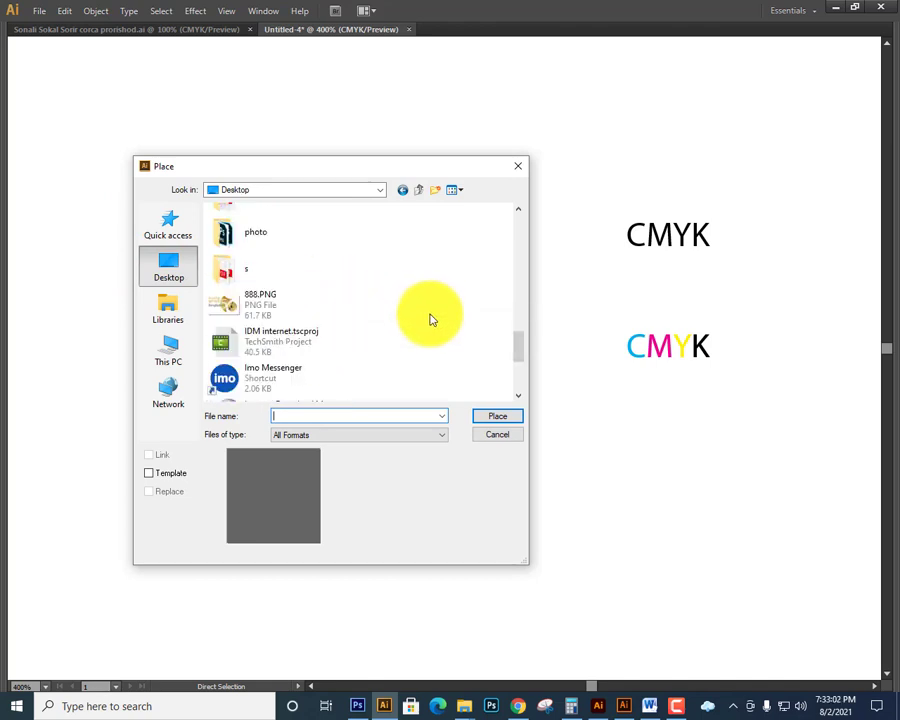
{"action": "scroll", "coordinate": [432, 317], "scroll_direction": "up", "scroll_amount": 1}
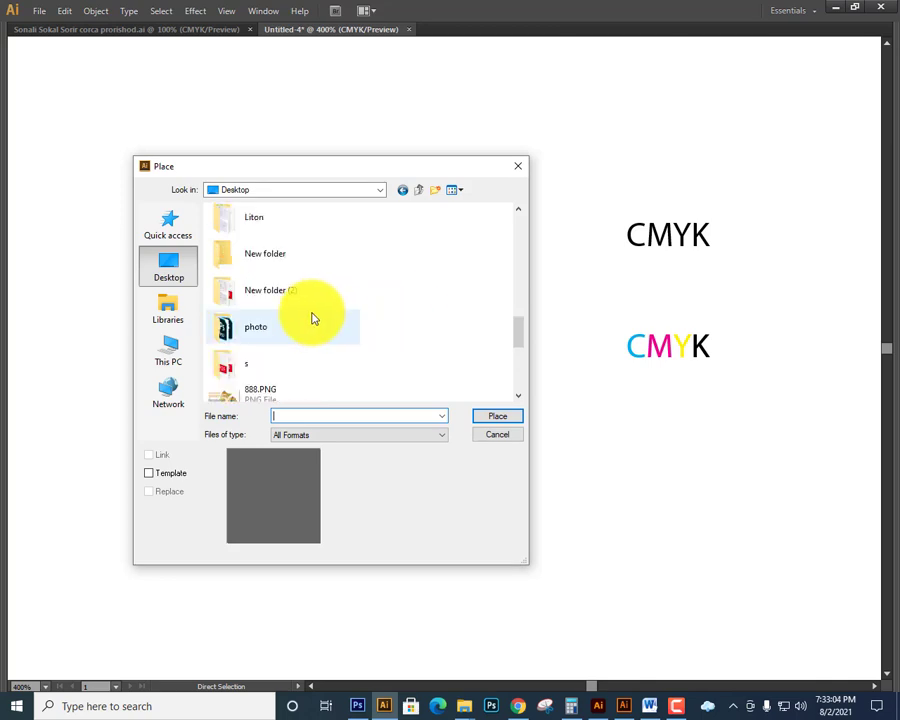
{"action": "scroll", "coordinate": [322, 276], "scroll_direction": "up", "scroll_amount": 3}
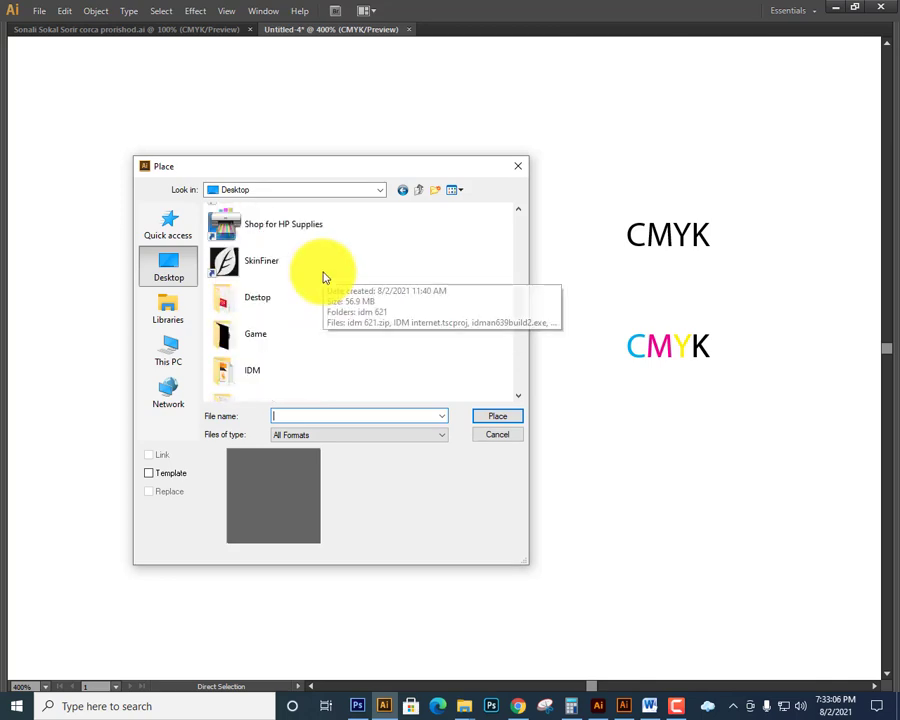
{"action": "scroll", "coordinate": [325, 290], "scroll_direction": "down", "scroll_amount": 1}
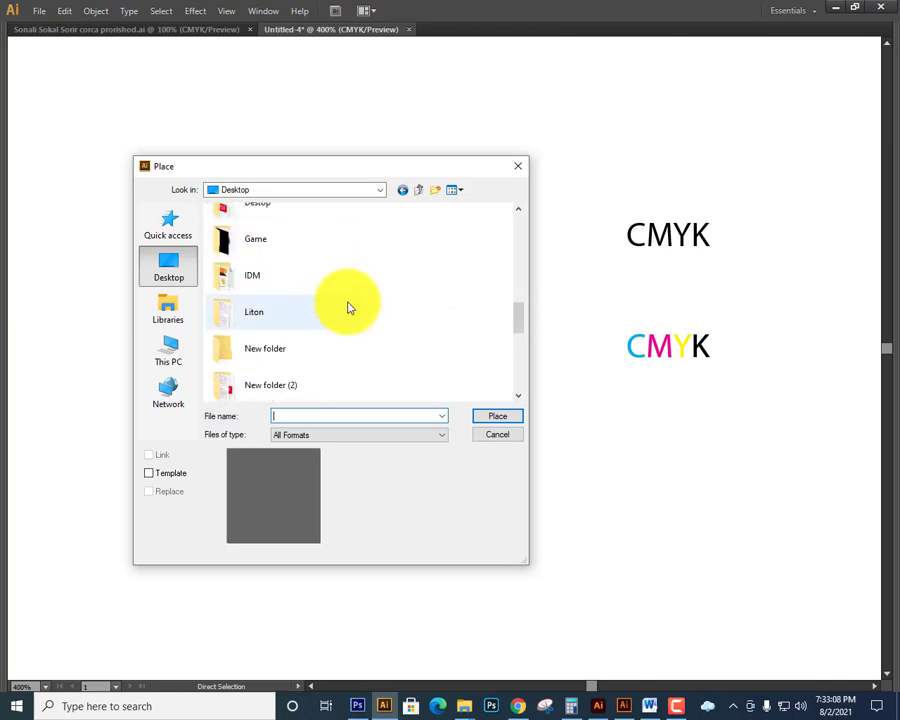
{"action": "scroll", "coordinate": [340, 349], "scroll_direction": "down", "scroll_amount": 3}
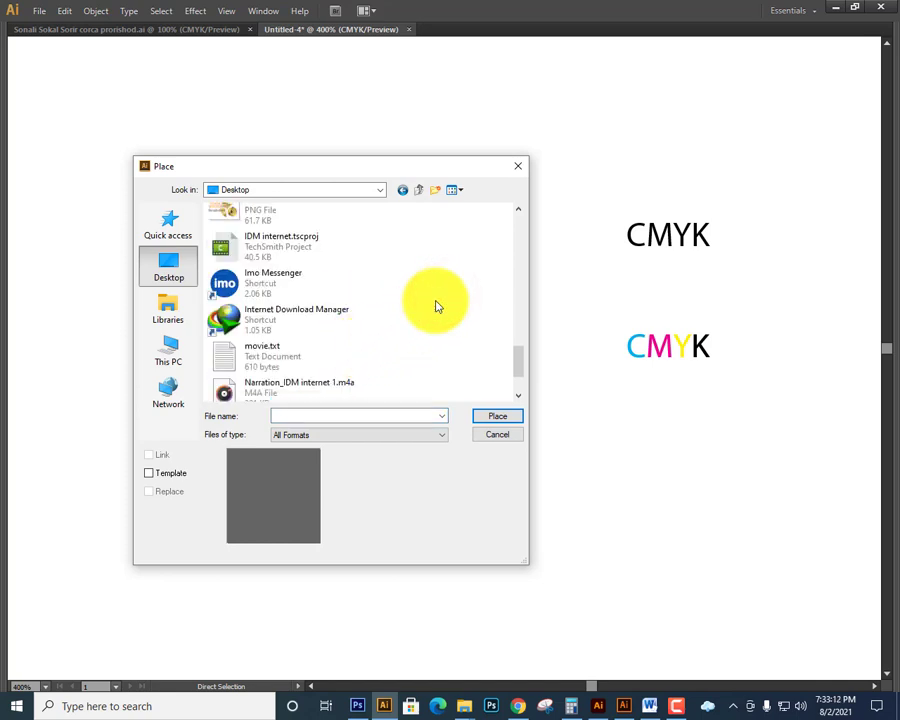
{"action": "left_click", "coordinate": [435, 301]}
- Switch to Photoshop to check where the photo folder is located on the desktop, and return to Illustrator
{"action": "left_click", "coordinate": [360, 706]}
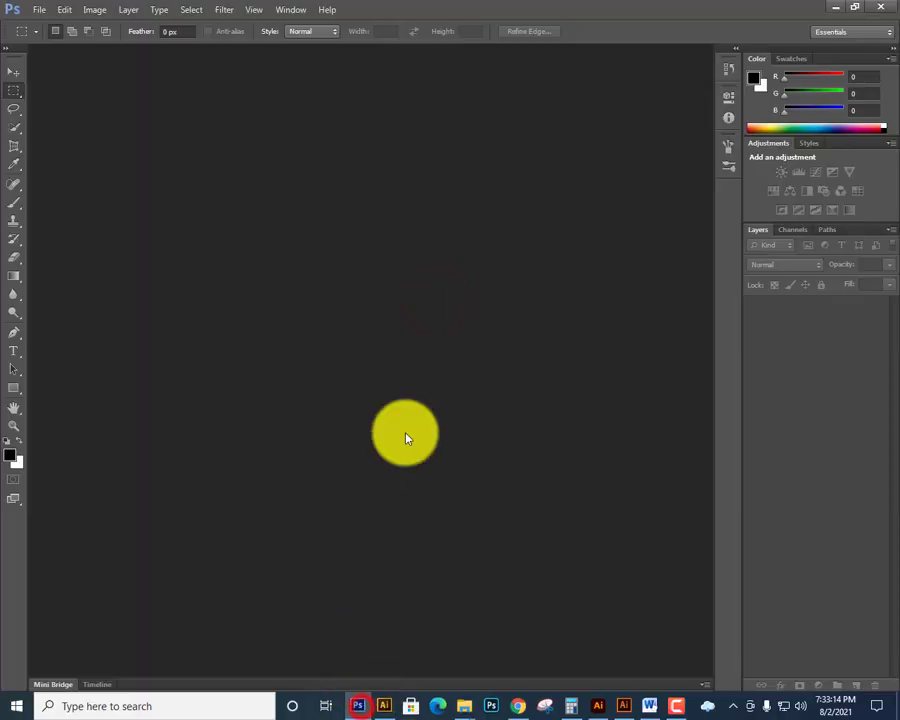
{"action": "double_click", "coordinate": [406, 360]}
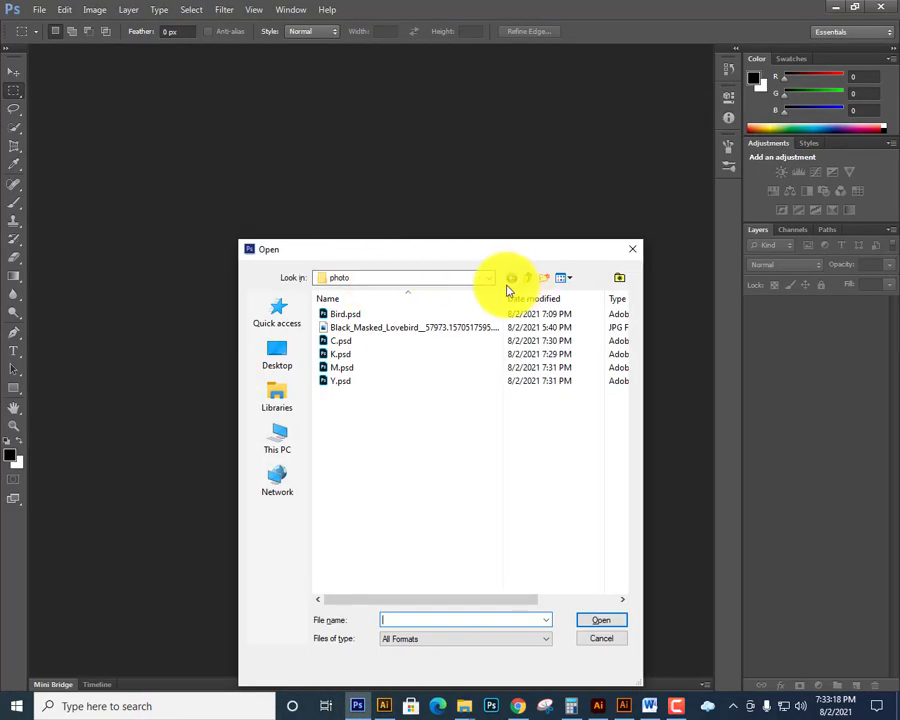
{"action": "left_click", "coordinate": [533, 278]}
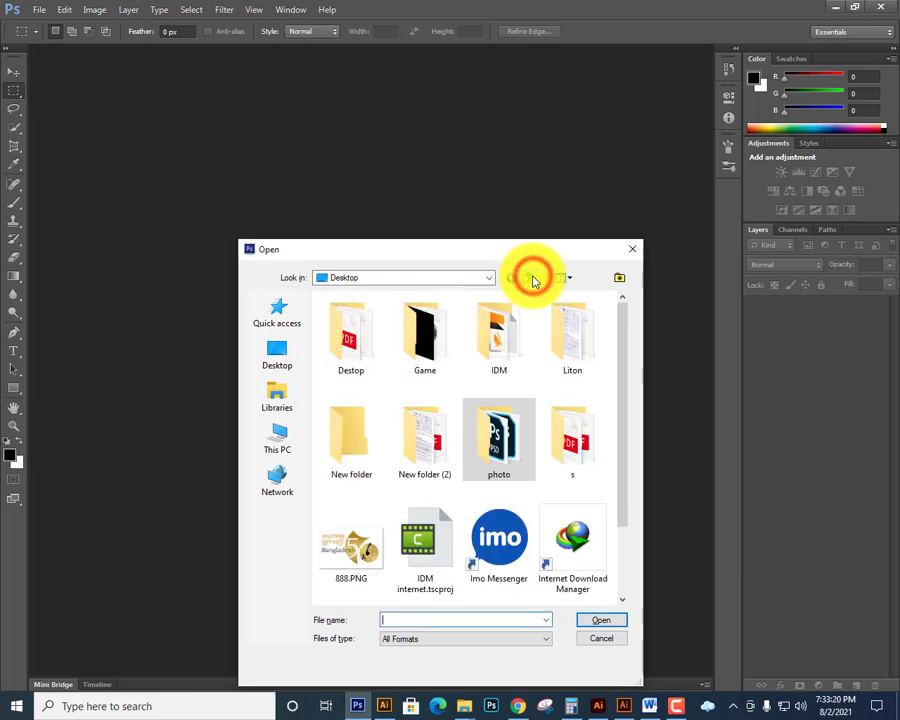
{"action": "left_click", "coordinate": [423, 699]}
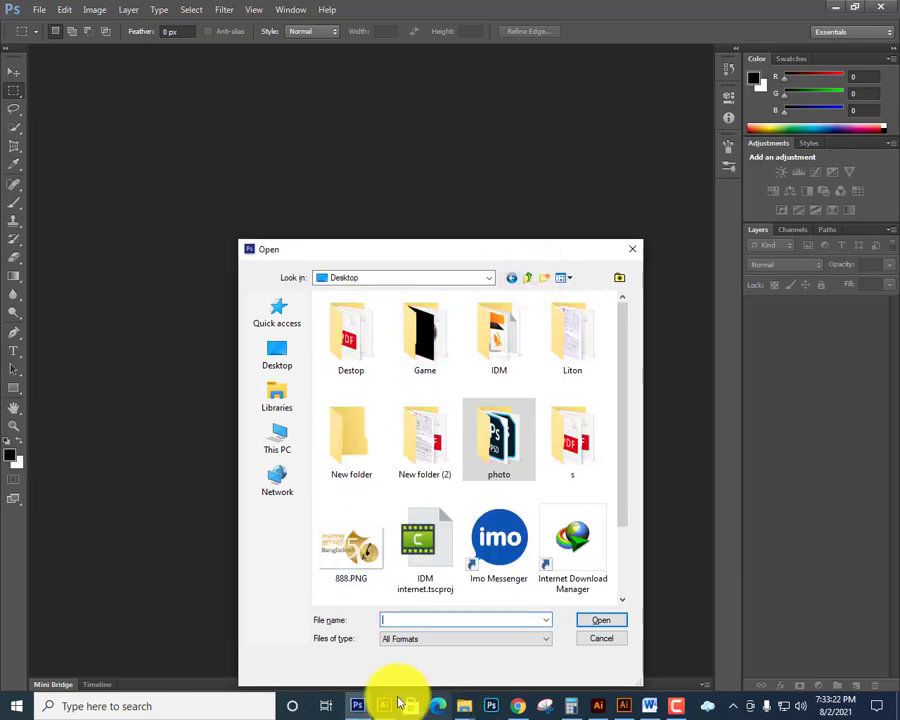
{"action": "left_click", "coordinate": [385, 703]}
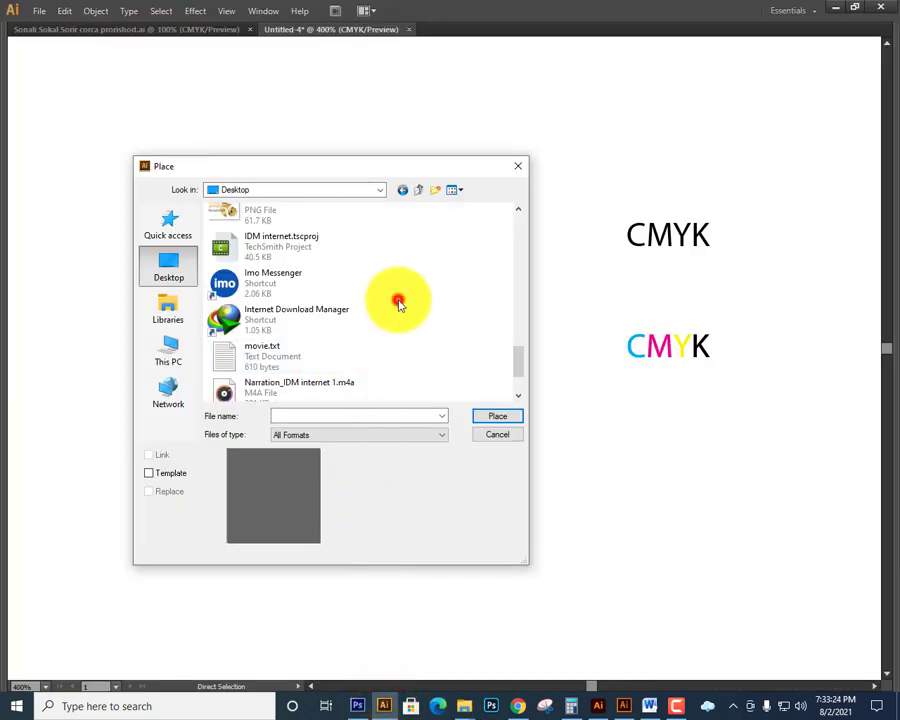
- Place C.psd from the desktop's photo folder into the CMYK lettering document without linking it
{"action": "scroll", "coordinate": [400, 305], "scroll_direction": "up", "scroll_amount": 1}
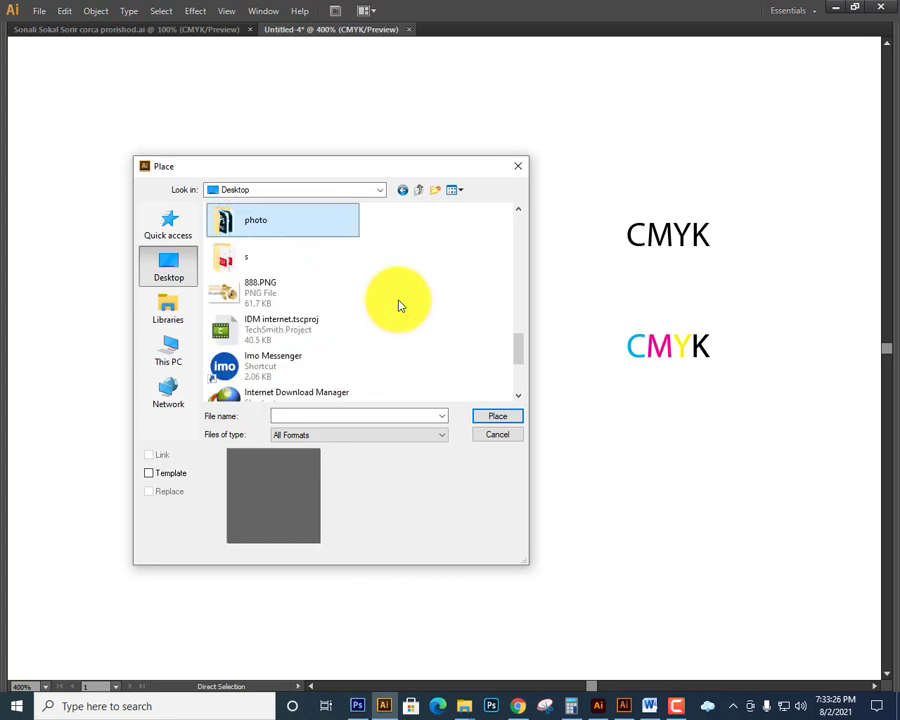
{"action": "left_click", "coordinate": [487, 417]}
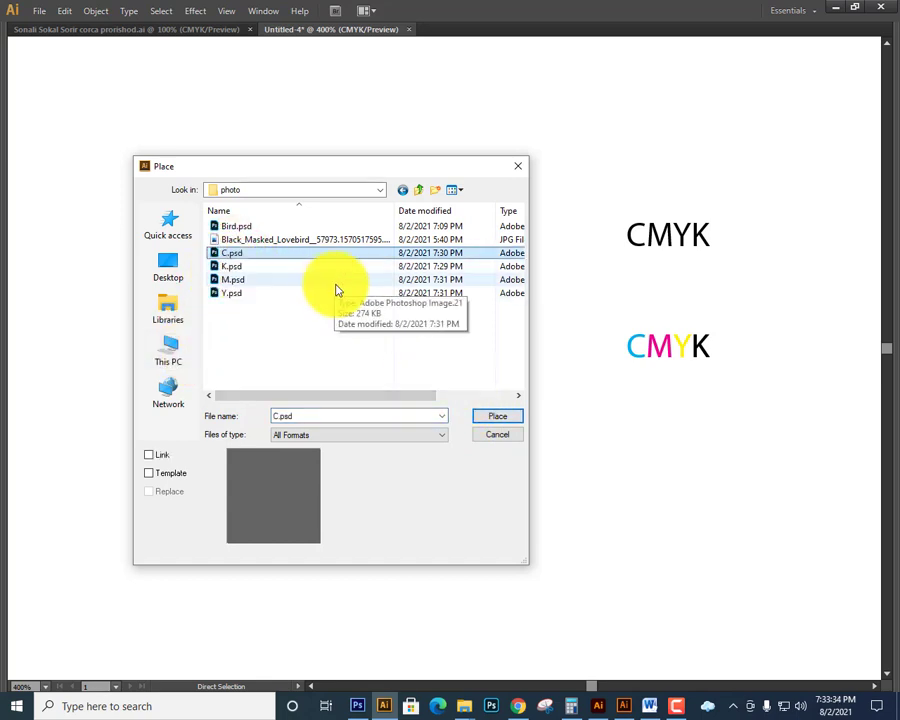
{"action": "left_click", "coordinate": [500, 417]}
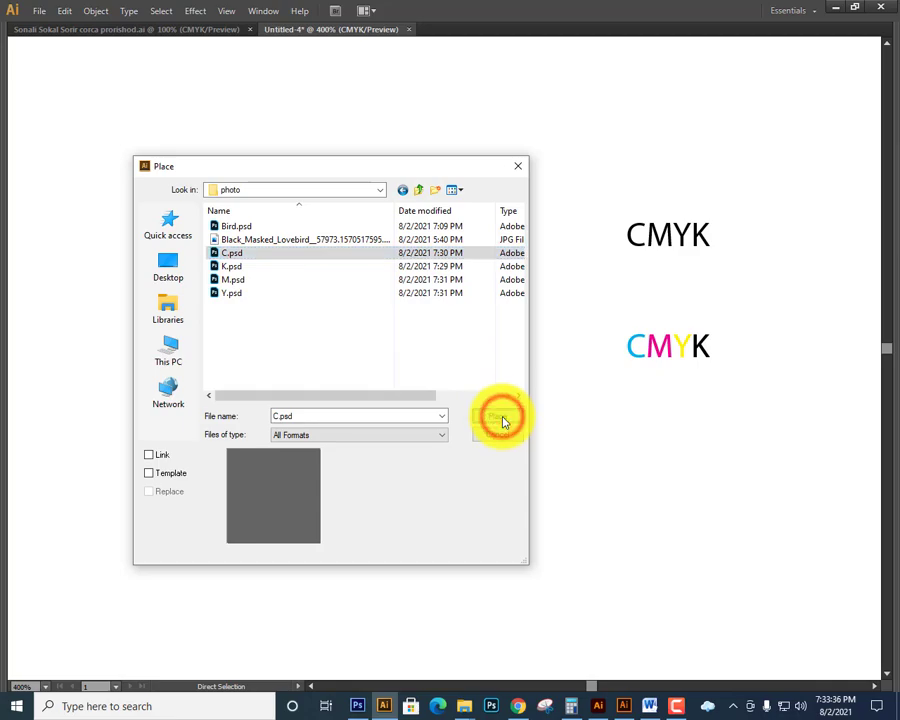
- Move the placed cyan separation off the artboard into the empty space beside it
{"action": "key", "text": "v"}
{"action": "key", "text": "ctrl+minus"}
{"action": "key", "text": "ctrl+minus"}
{"action": "key", "text": "ctrl+minus"}
{"action": "key", "text": "ctrl+minus"}
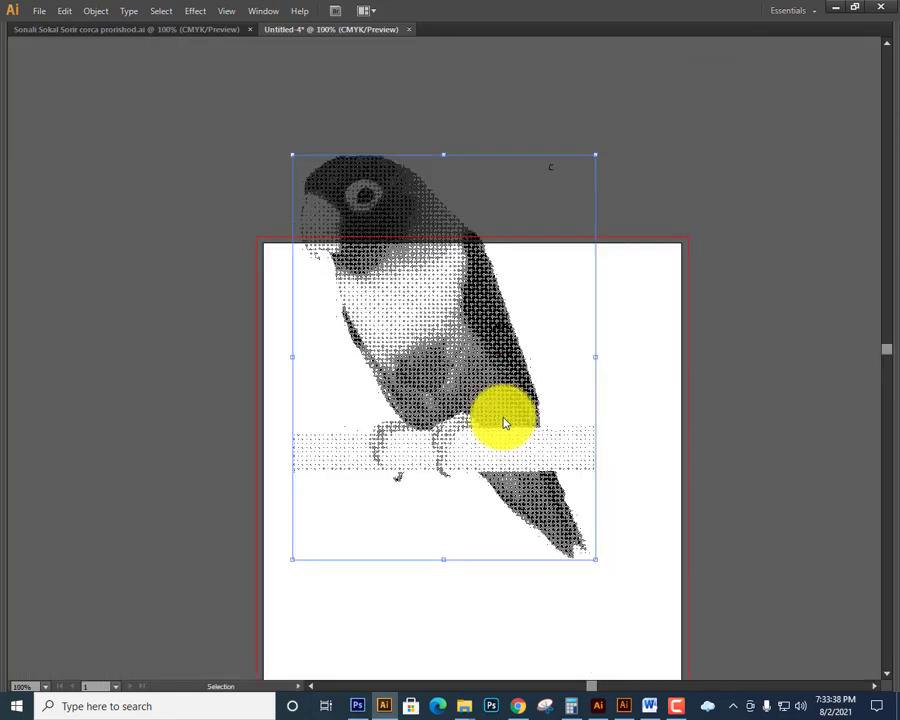
{"action": "left_click_drag", "start_coordinate": [454, 338], "coordinate": [652, 335]}
{"action": "left_click_drag", "start_coordinate": [616, 271], "coordinate": [361, 301]}
{"action": "left_click_drag", "start_coordinate": [172, 197], "coordinate": [660, 433]}
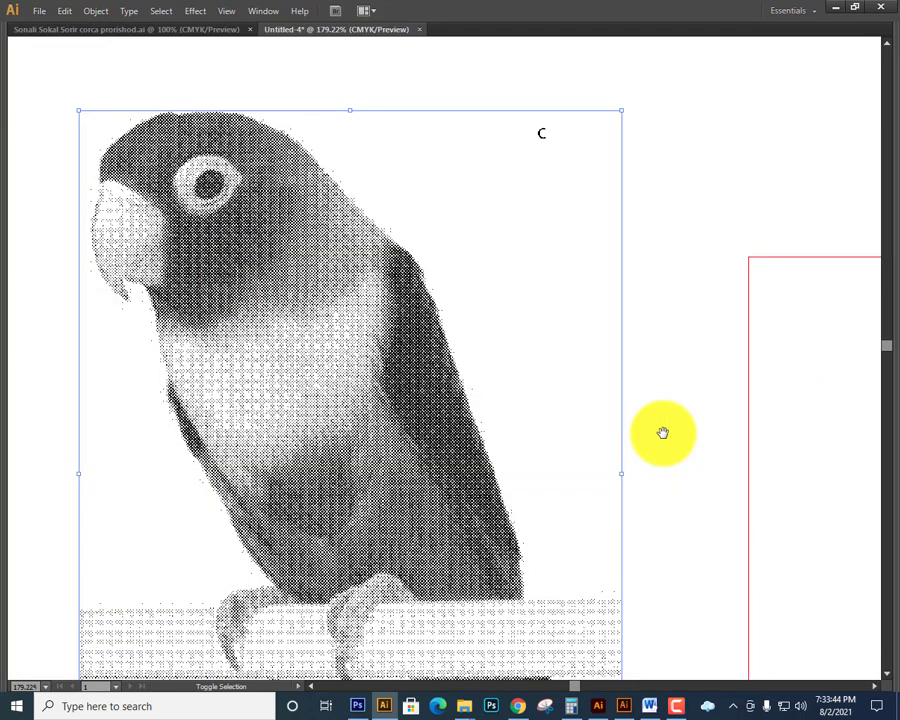
- Show the hidden tools and panels, and fill the cyan separation with C 100, M 0, Y 0, K 0
{"action": "left_click", "coordinate": [689, 207]}
{"action": "key", "text": "Tab"}
{"action": "left_click", "coordinate": [301, 251]}
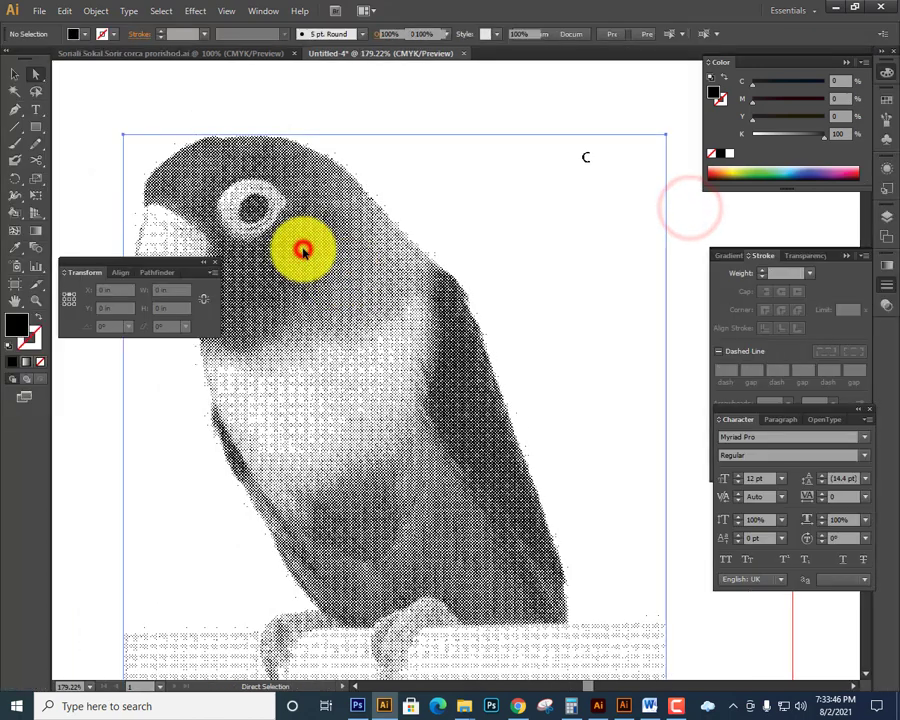
{"action": "key", "text": "ctrl+1"}
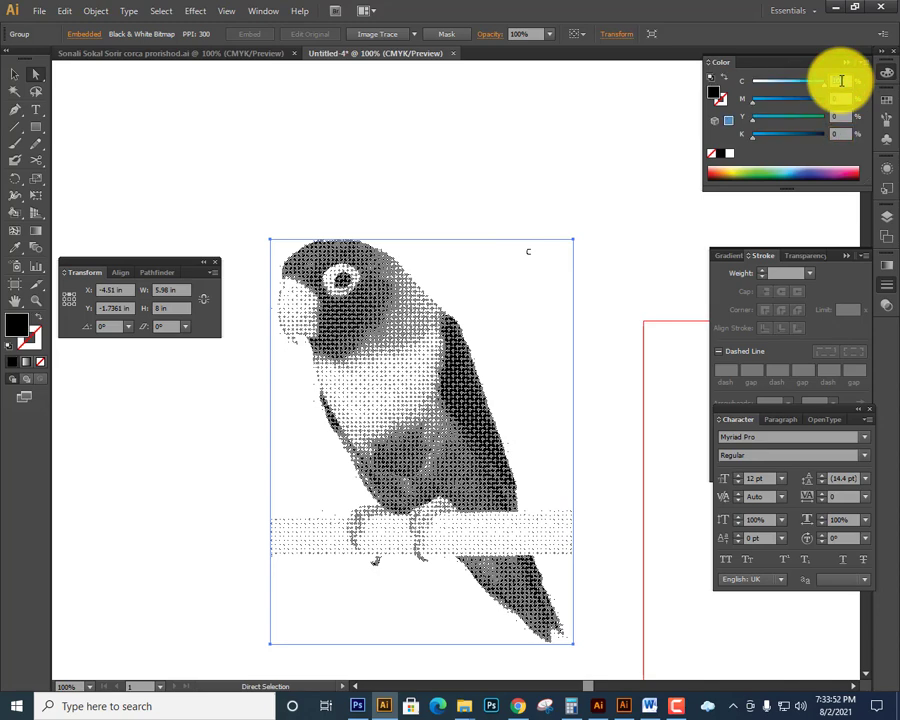
{"action": "scroll", "coordinate": [842, 81], "scroll_direction": "up", "scroll_amount": 1}
{"action": "scroll", "coordinate": [842, 81], "scroll_direction": "down", "scroll_amount": 1}
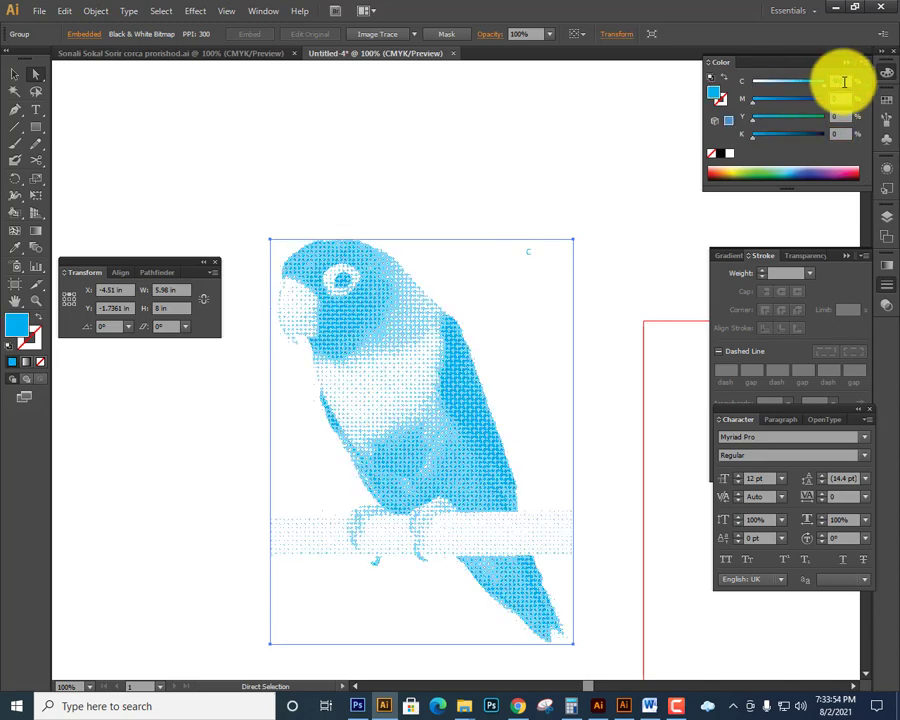
{"action": "left_click", "coordinate": [655, 124]}
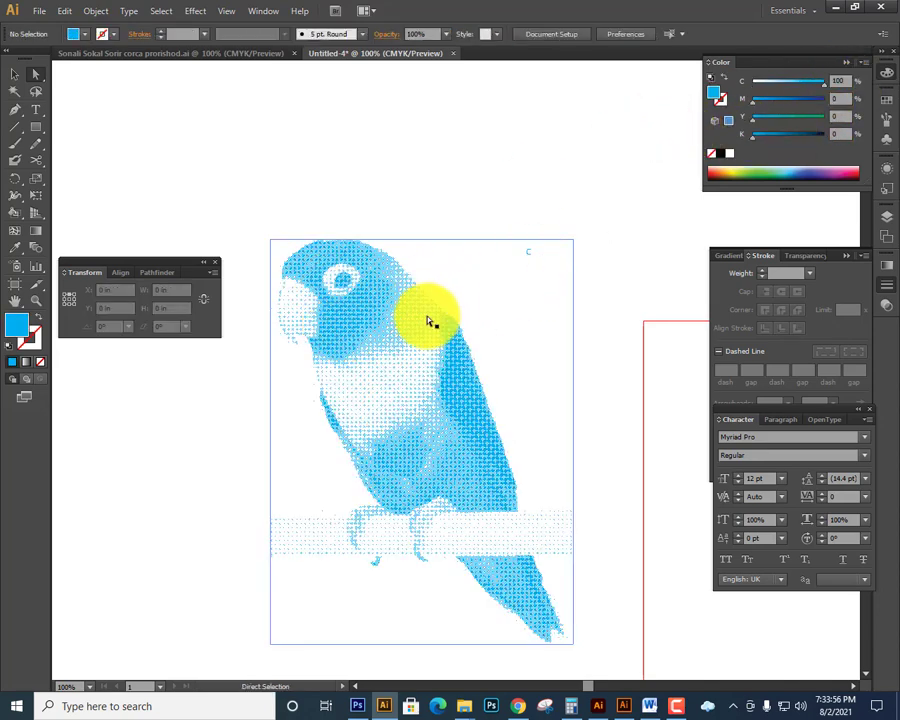
- Place K.psd from the photo folder and fill it with C 0, M 0, Y 0, K 100
{"action": "left_click", "coordinate": [39, 11]}
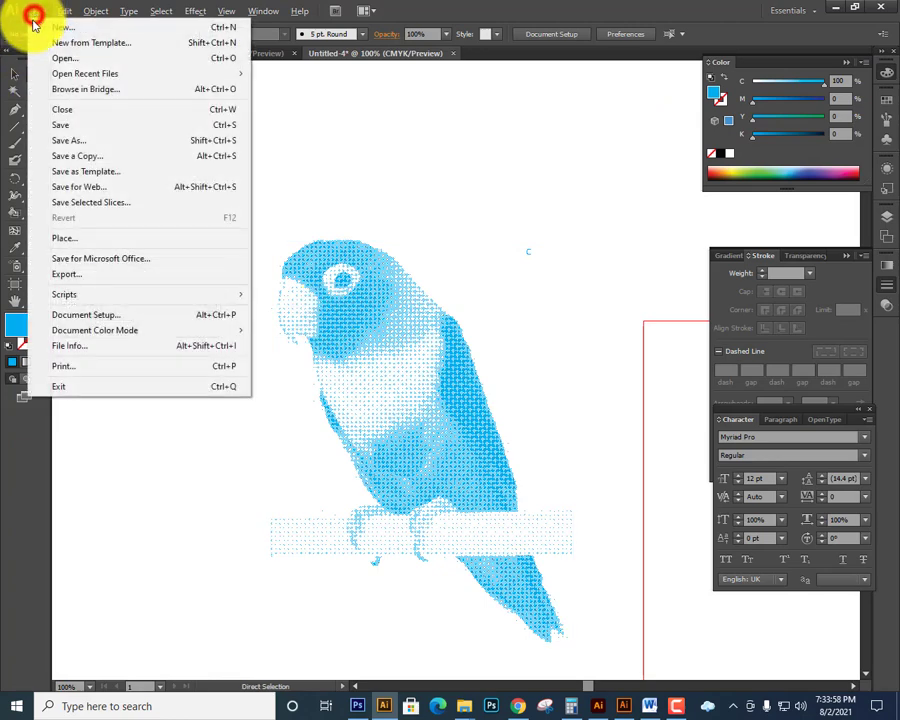
{"action": "left_click", "coordinate": [67, 235]}
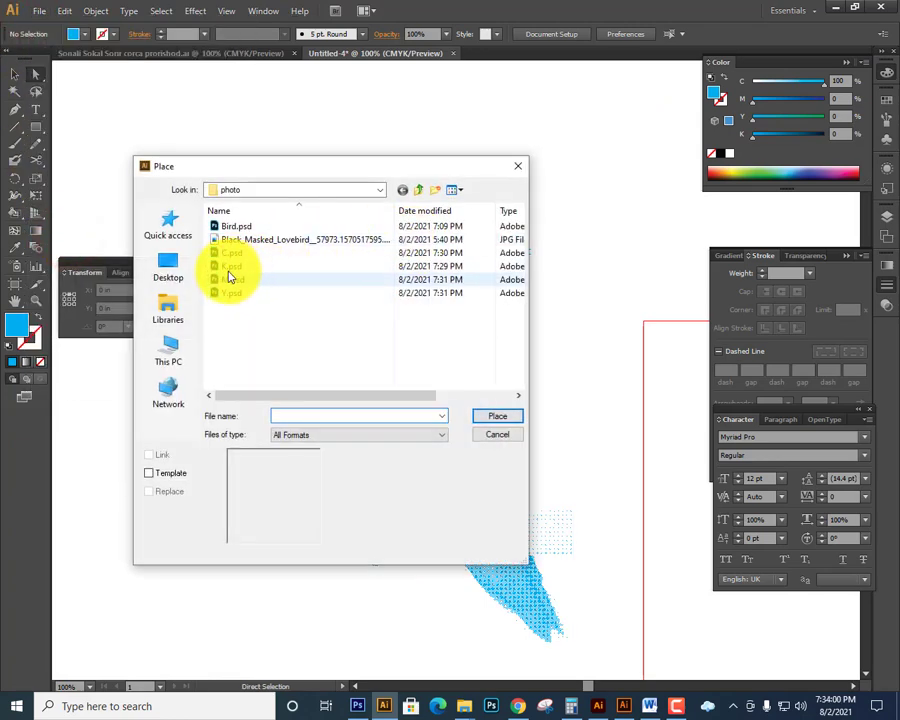
{"action": "left_click", "coordinate": [229, 266]}
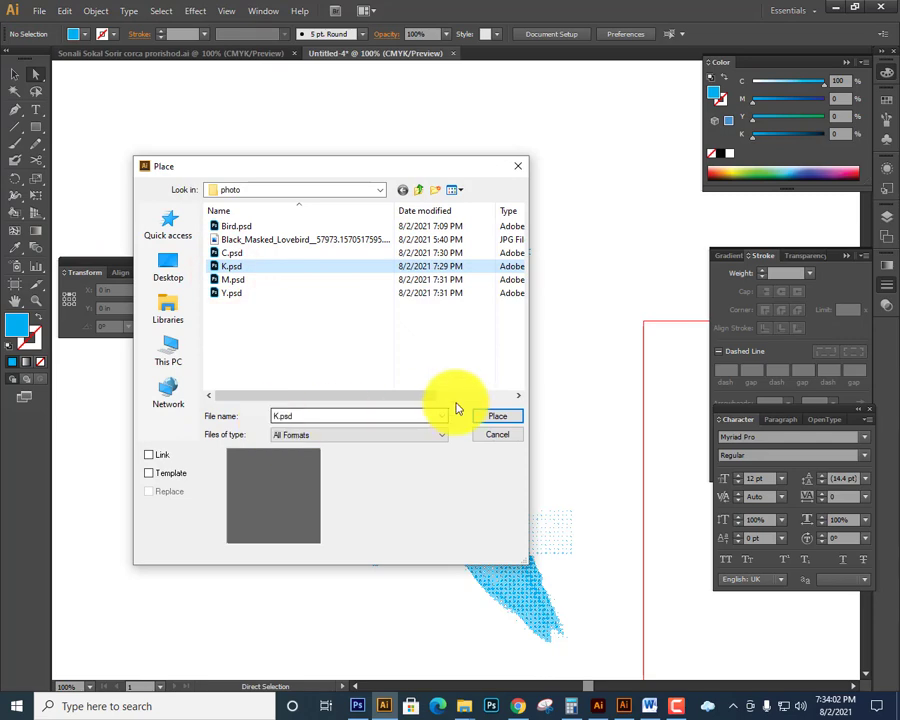
{"action": "left_click", "coordinate": [498, 417]}
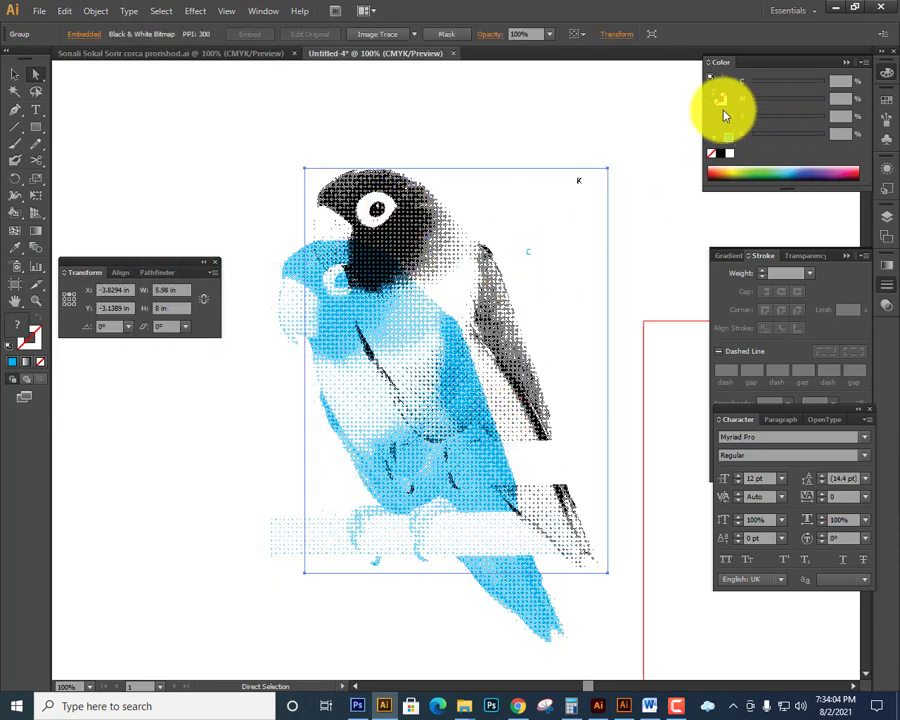
{"action": "left_click", "coordinate": [726, 153]}
{"action": "left_click", "coordinate": [845, 135]}
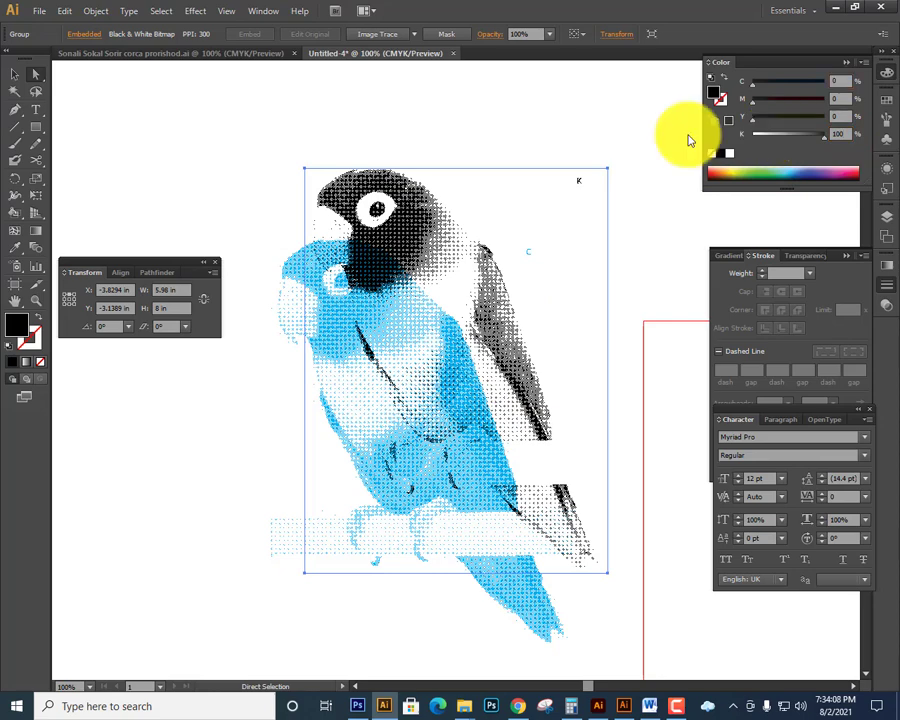
{"action": "left_click", "coordinate": [275, 301], "text": "shift"}
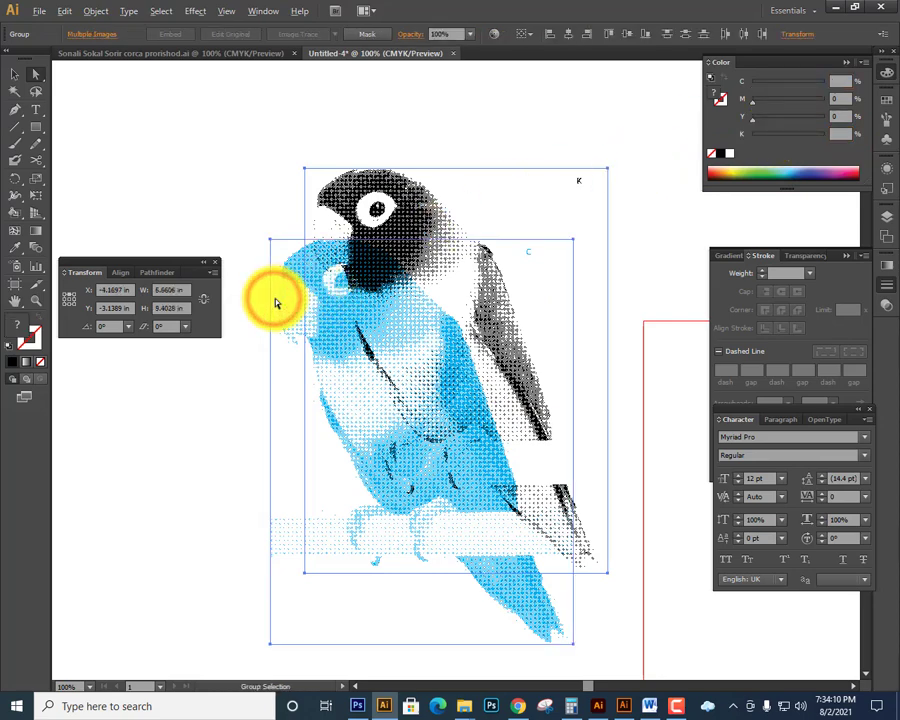
{"action": "left_click", "coordinate": [233, 158]}
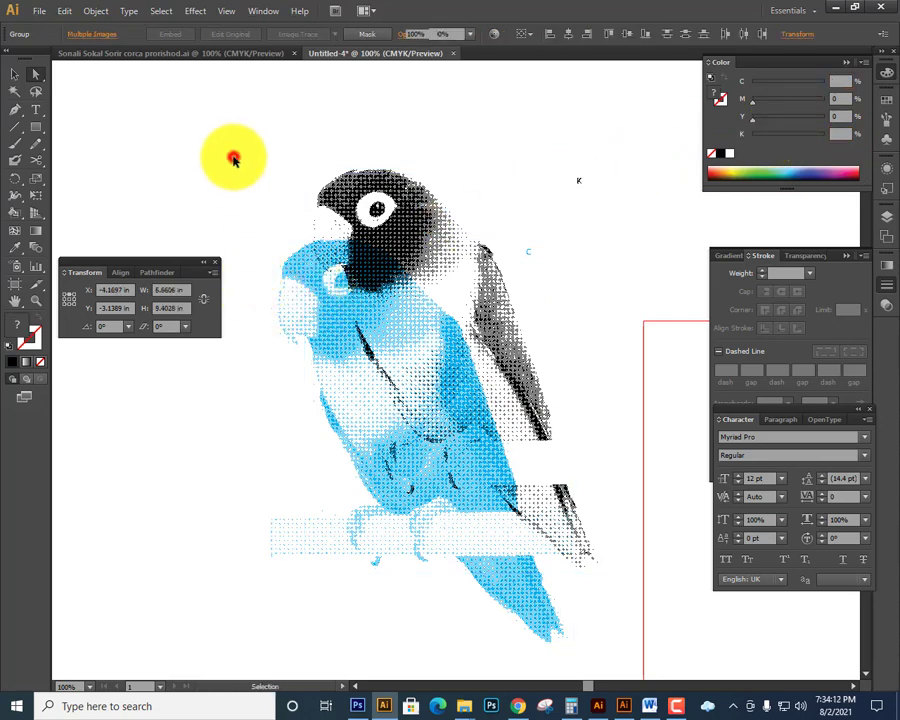
{"action": "left_click", "coordinate": [40, 14]}
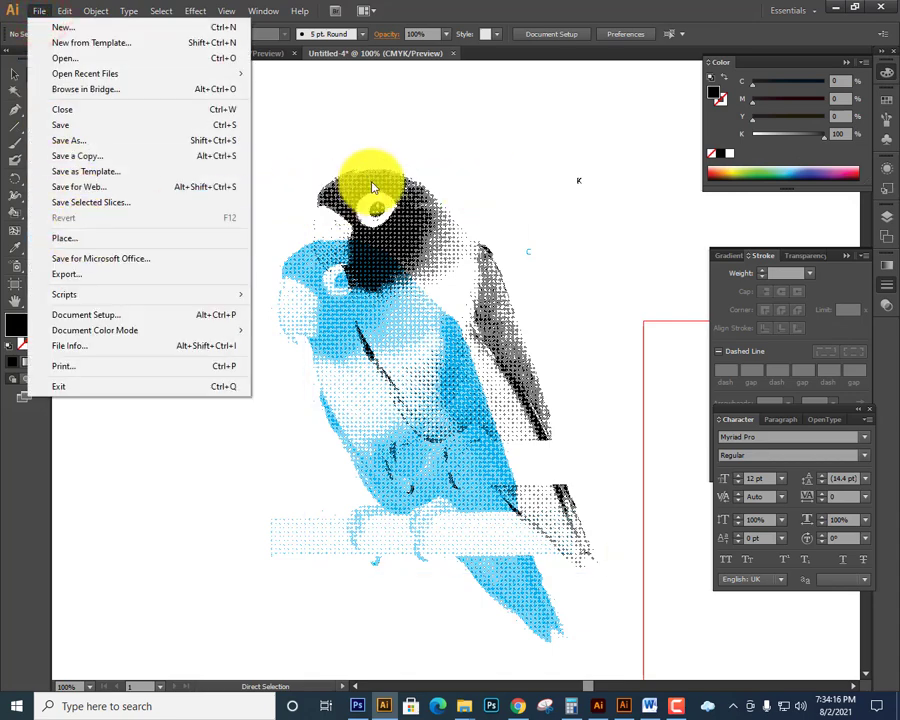
{"action": "left_click", "coordinate": [331, 186]}
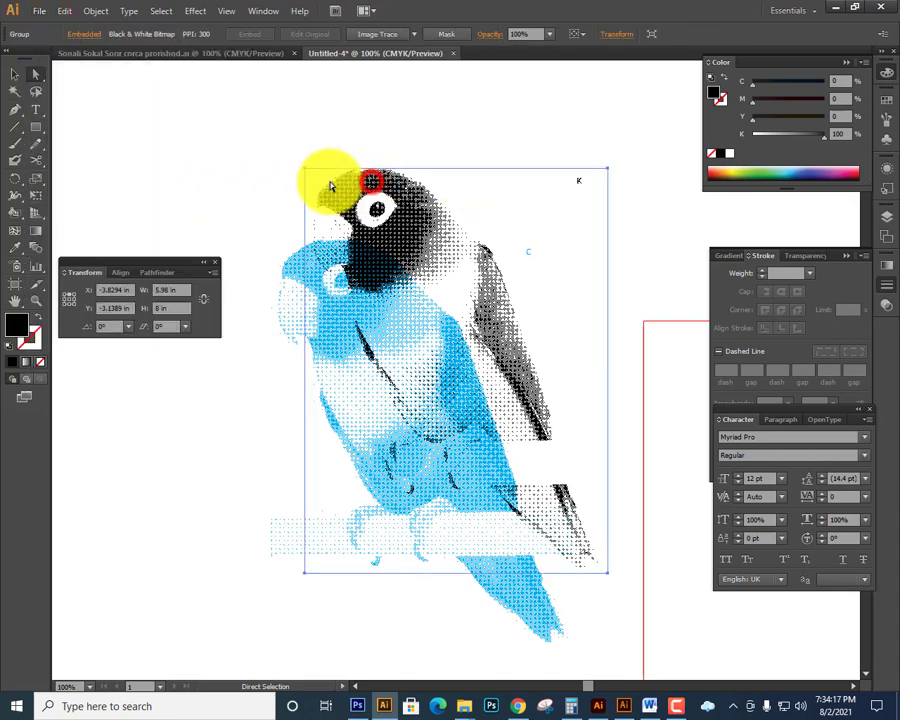
{"action": "left_click", "coordinate": [62, 11]}
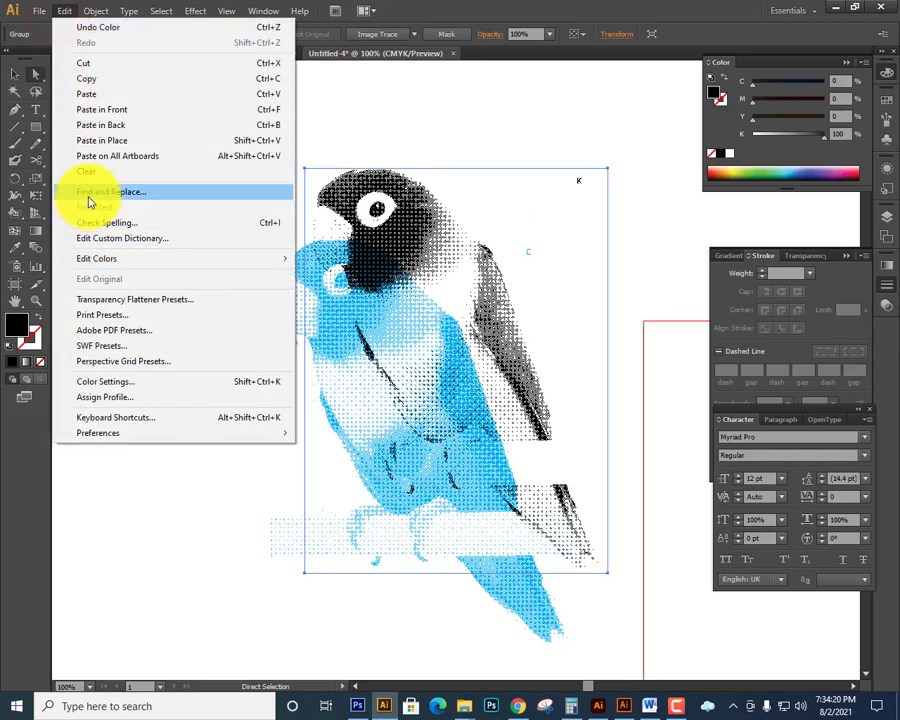
- Place M.psd from the photo folder and move it clear of the overlapping cyan and black separations
{"action": "mouse_move", "coordinate": [39, 11]}
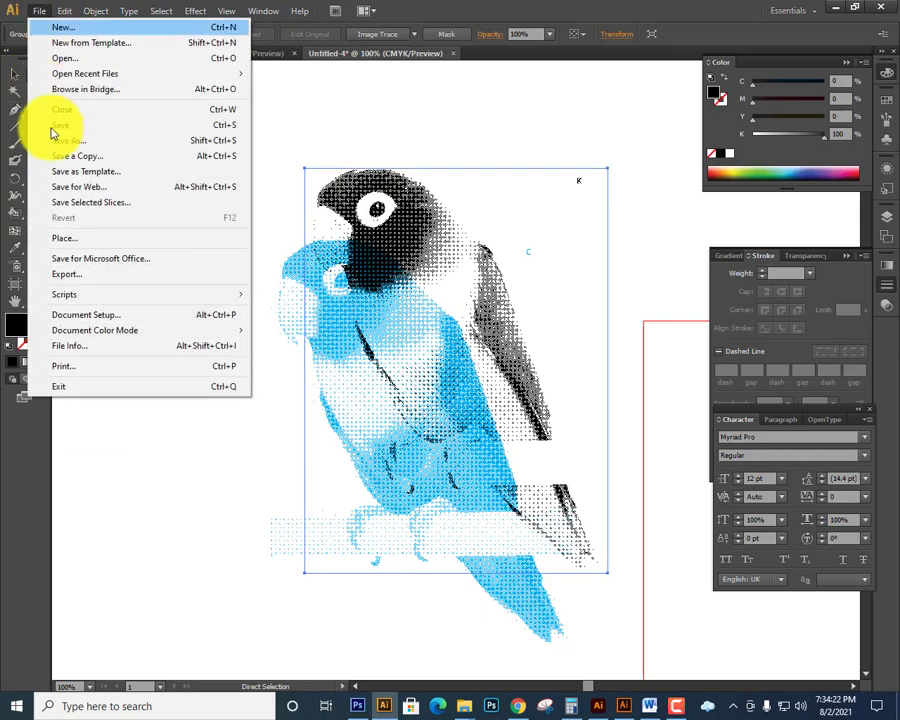
{"action": "left_click", "coordinate": [70, 236]}
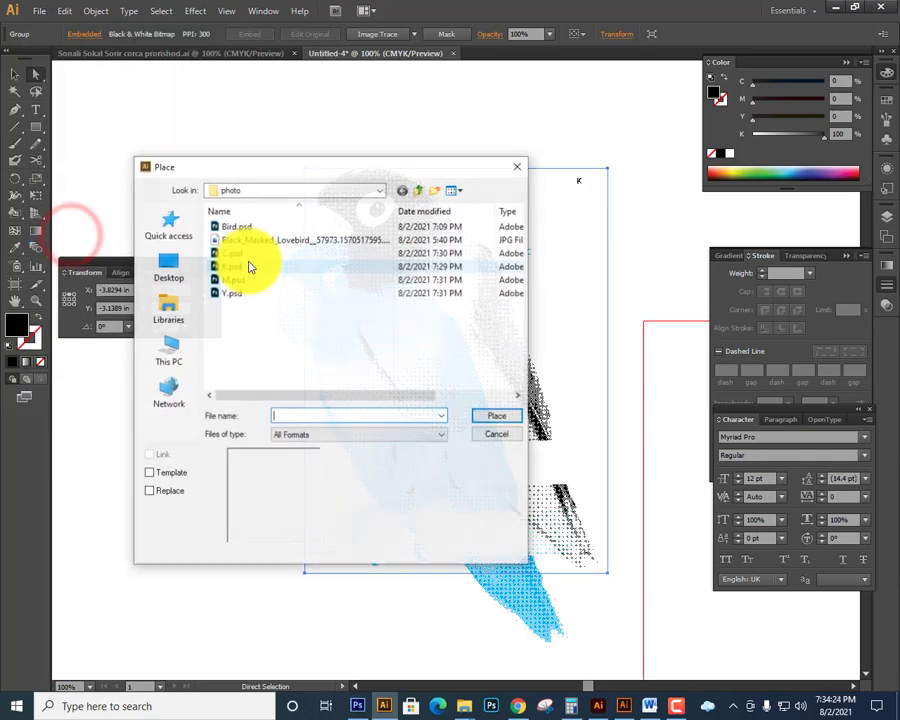
{"action": "left_click", "coordinate": [232, 280]}
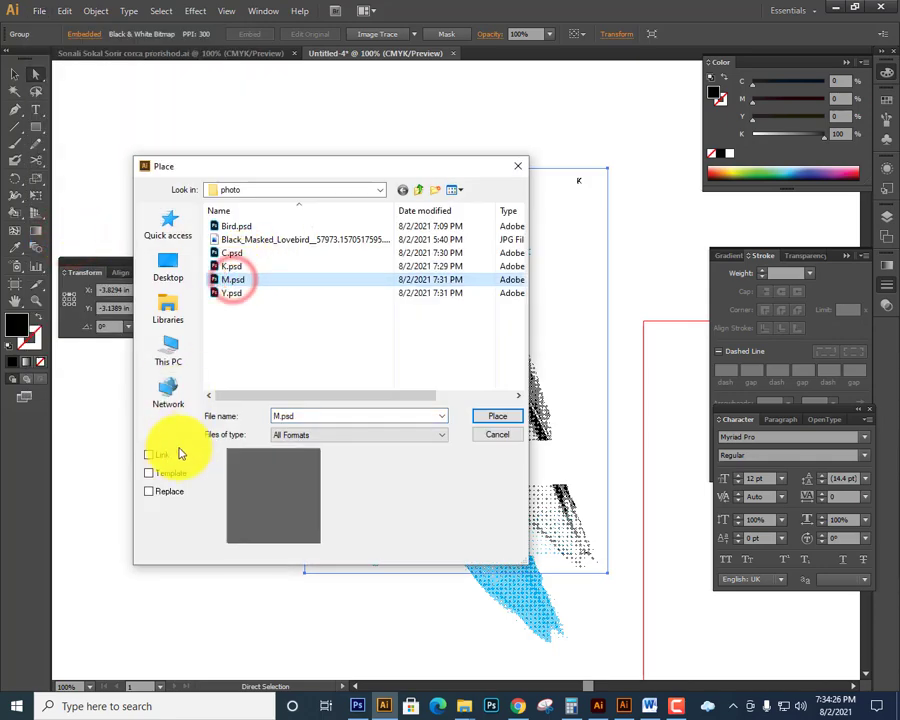
{"action": "left_click", "coordinate": [480, 420]}
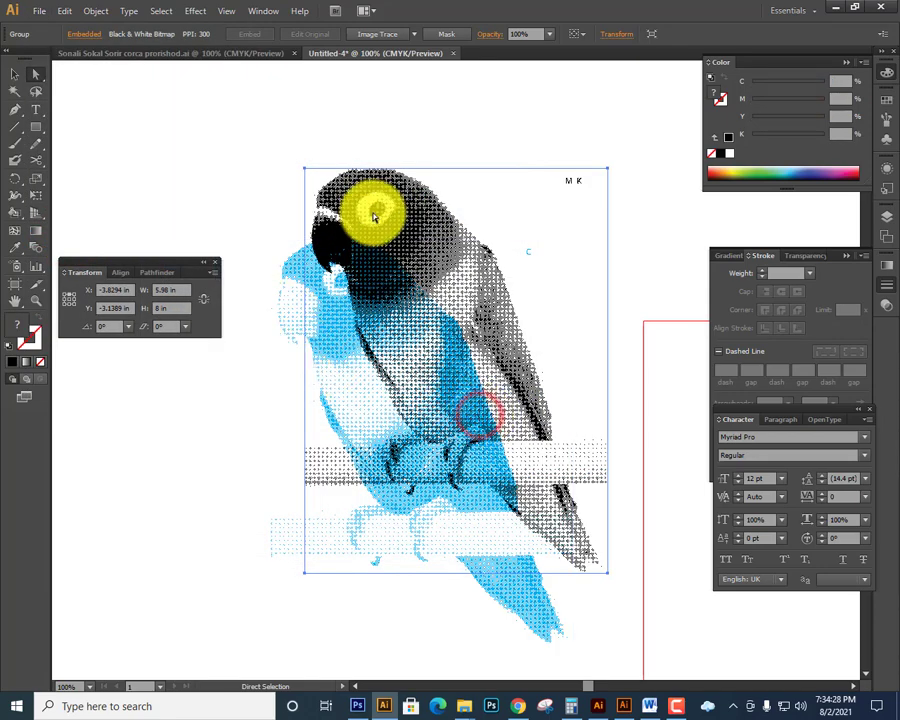
{"action": "left_click_drag", "start_coordinate": [345, 185], "coordinate": [230, 146]}
{"action": "left_click_drag", "start_coordinate": [279, 213], "coordinate": [480, 273]}
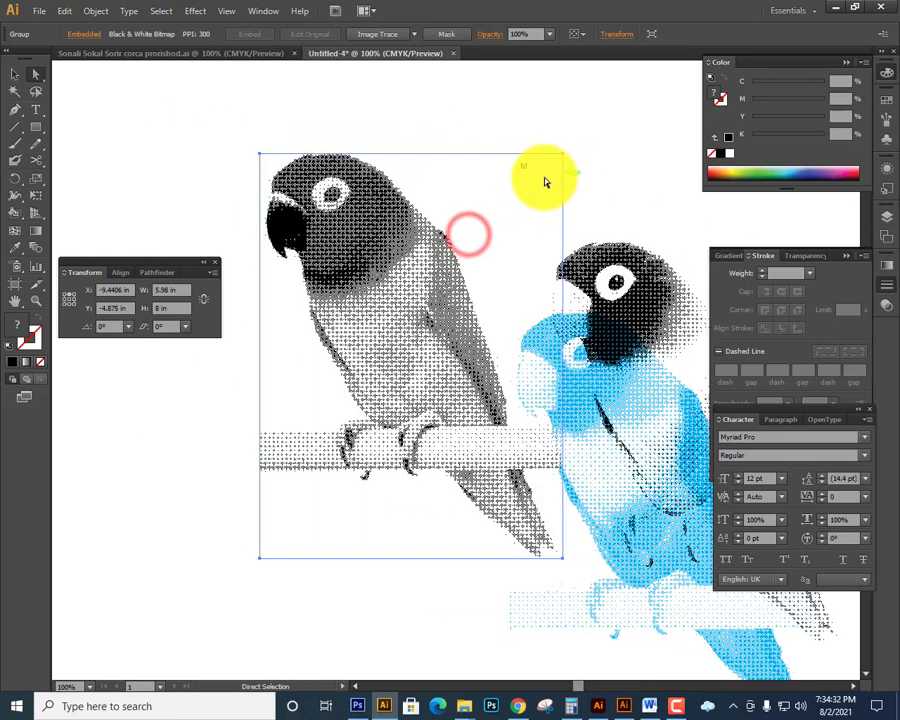
- Fill the separation marked M with C 0, M 100, Y 0, K 0, and deselect it
{"action": "left_click_drag", "start_coordinate": [518, 164], "coordinate": [581, 210]}
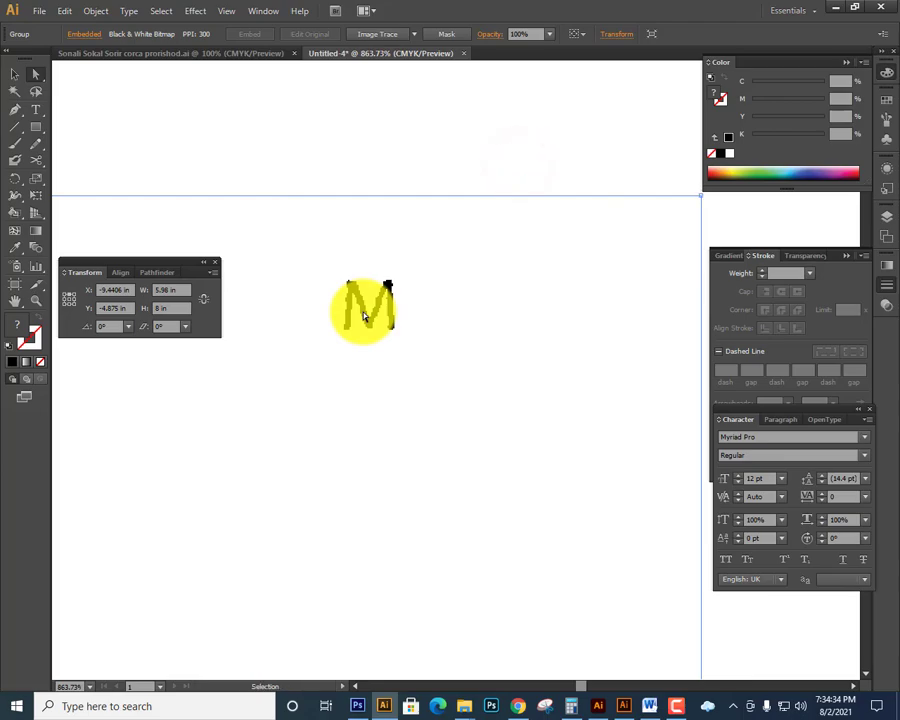
{"action": "key", "text": "ctrl+plus"}
{"action": "key", "text": "ctrl+minus"}
{"action": "key", "text": "ctrl+minus"}
{"action": "key", "text": "ctrl+minus"}
{"action": "key", "text": "ctrl+minus"}
{"action": "key", "text": "ctrl+minus"}
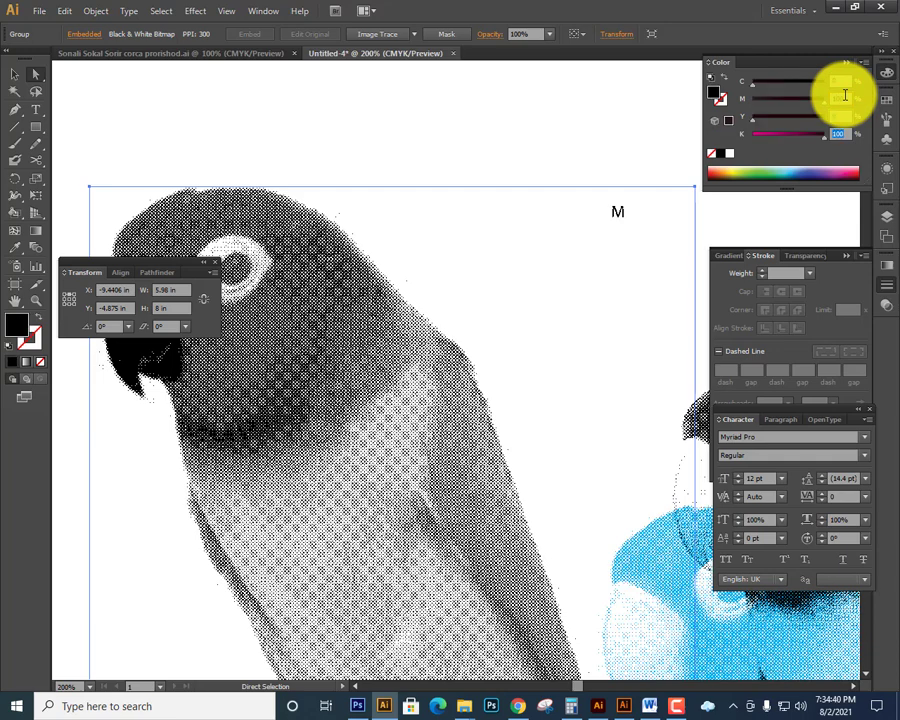
{"action": "type", "text": "0"}
{"action": "key", "text": "Return"}
{"action": "left_click", "coordinate": [519, 134]}
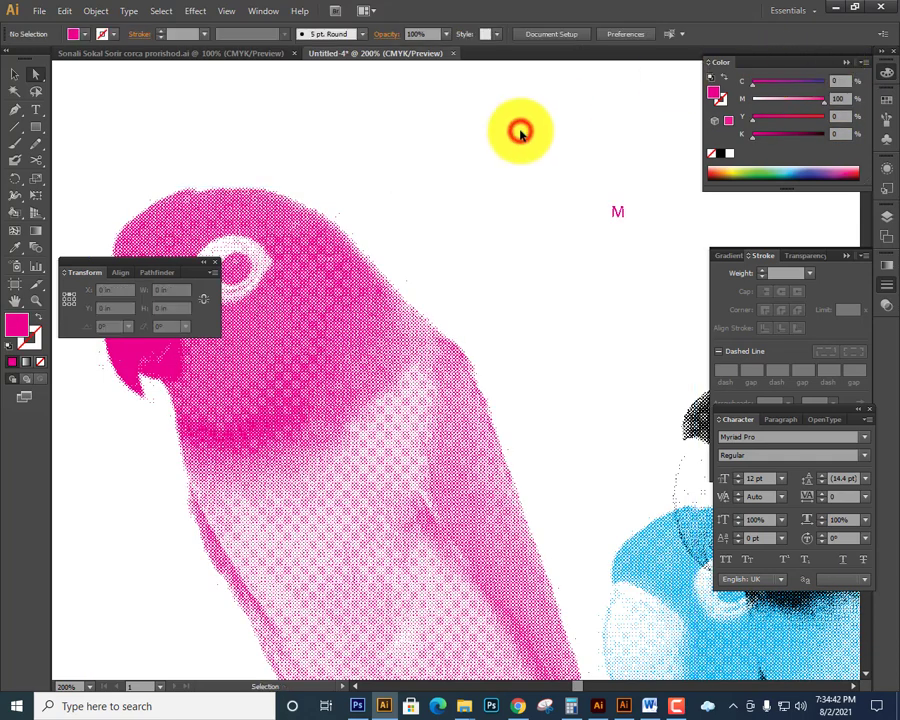
- Place Y.psd from the photo folder above the magenta separation
{"action": "key", "text": "ctrl+minus"}
{"action": "key", "text": "ctrl+minus"}
{"action": "left_click", "coordinate": [417, 333]}
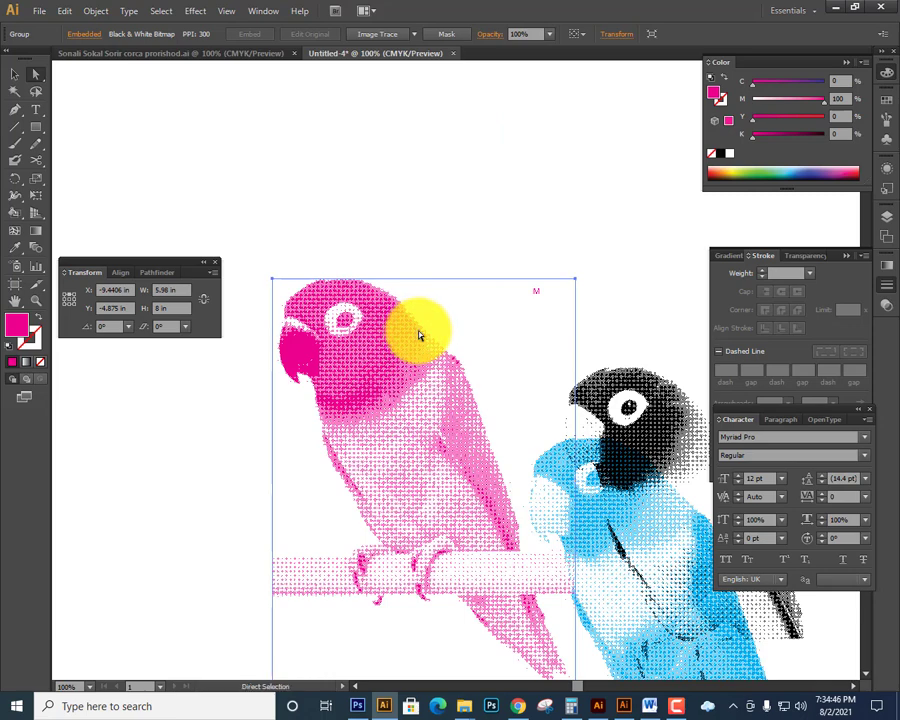
{"action": "key", "text": "v"}
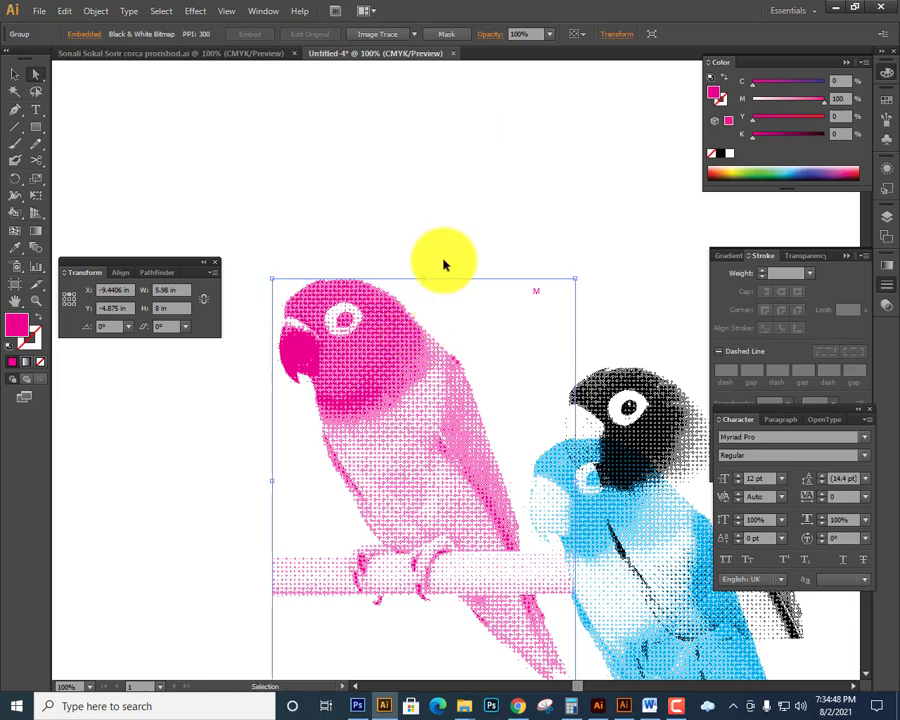
{"action": "left_click", "coordinate": [429, 215]}
{"action": "left_click", "coordinate": [58, 14]}
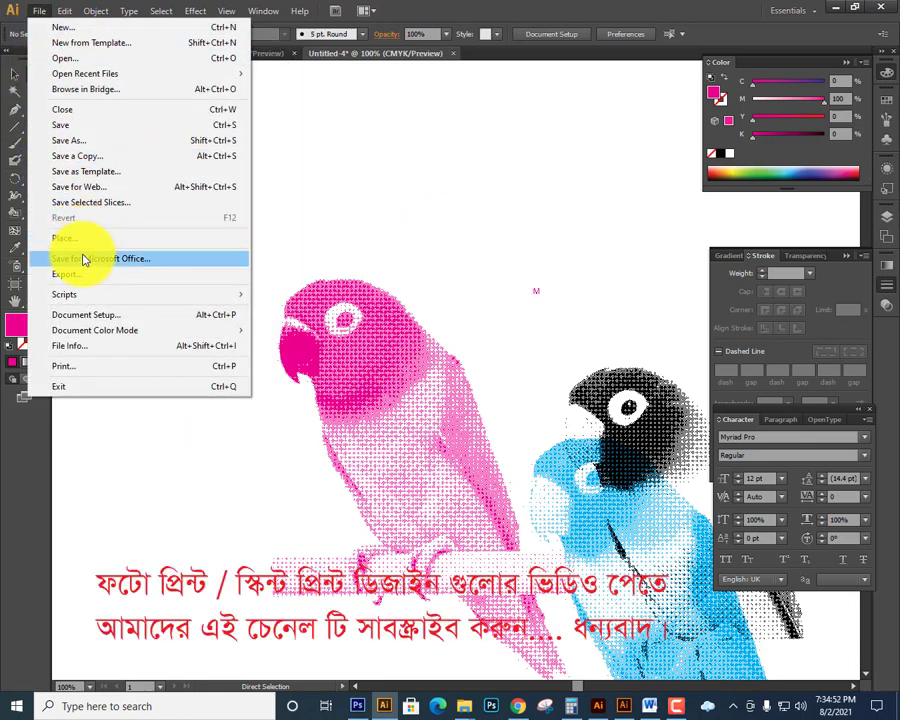
{"action": "left_click", "coordinate": [80, 237]}
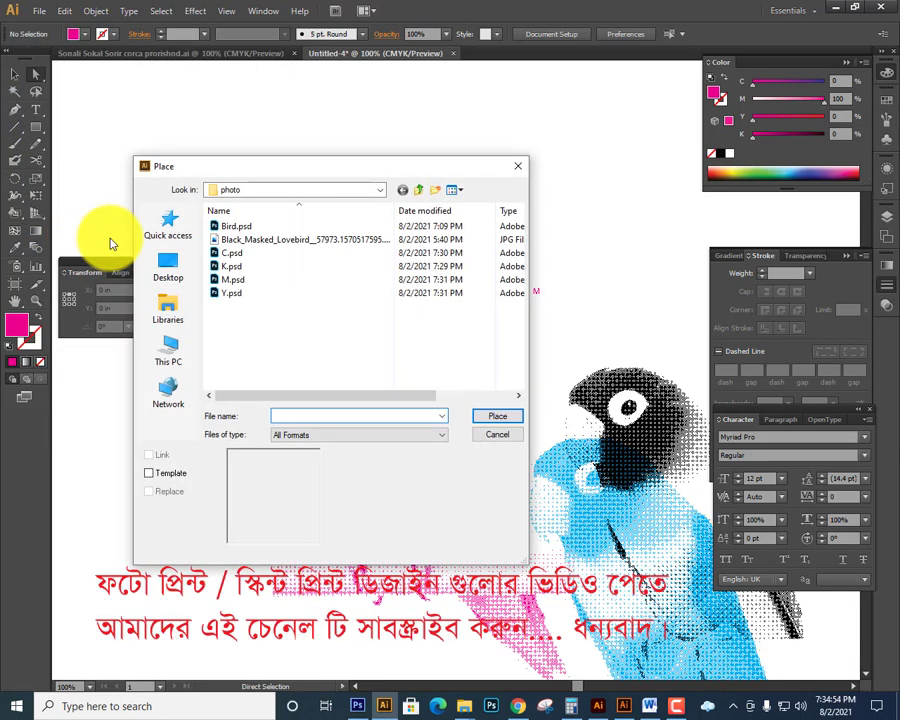
{"action": "left_click", "coordinate": [225, 293]}
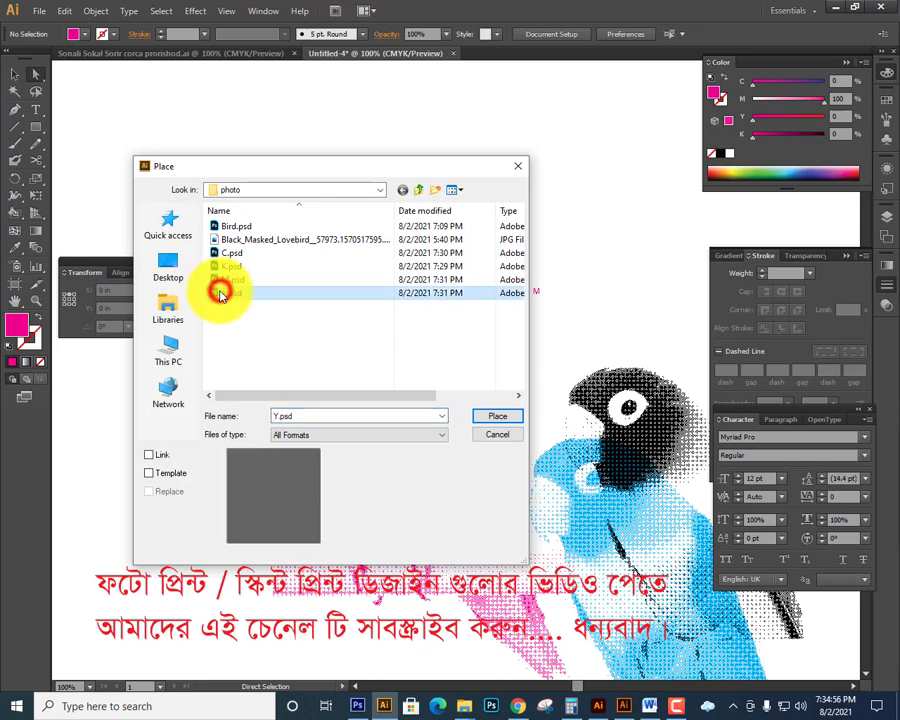
{"action": "left_click", "coordinate": [491, 418]}
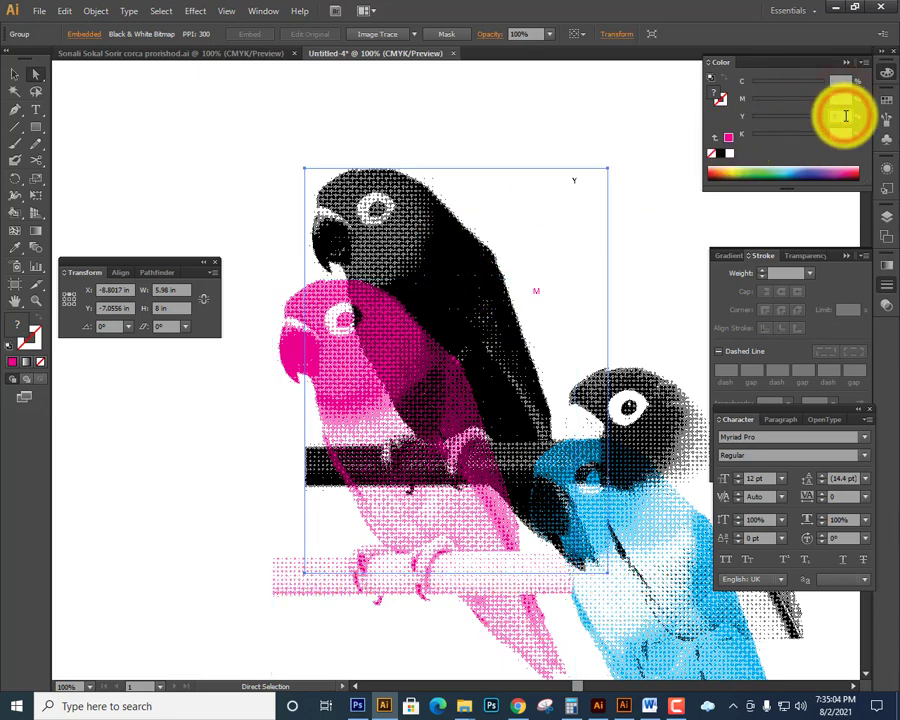
- Fill the separation marked Y with C 0, M 0, Y 100, K 0, and deselect it
{"action": "key", "text": "Return"}
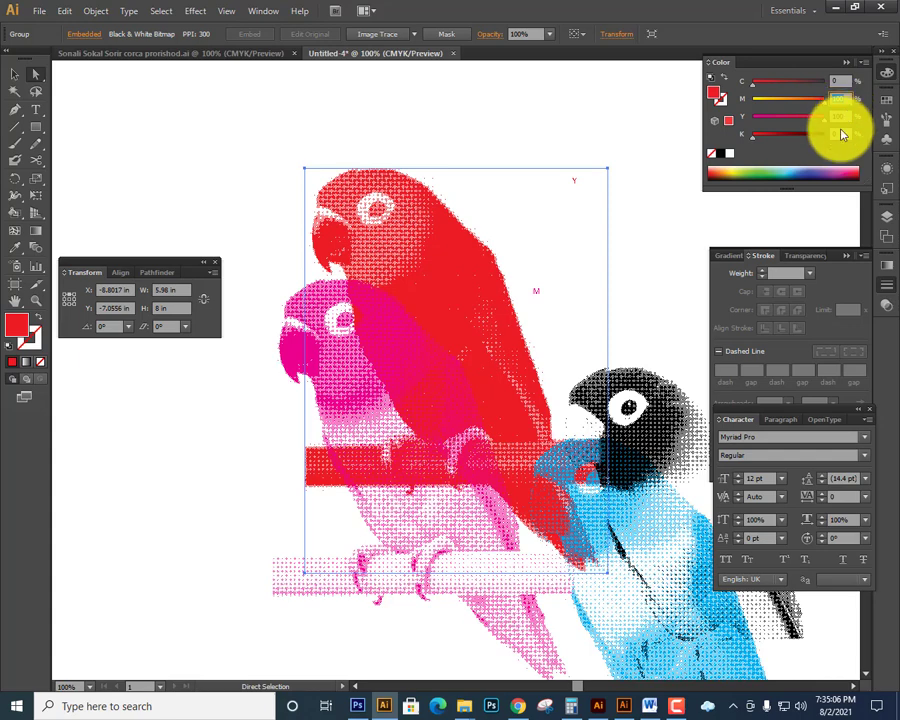
{"action": "key", "text": "Tab"}
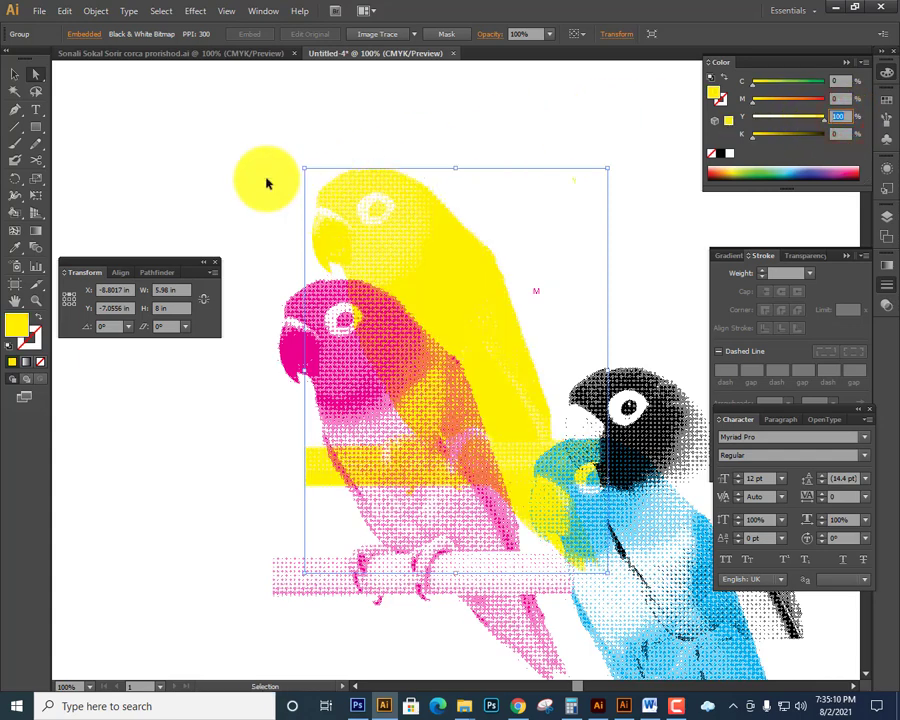
{"action": "left_click", "coordinate": [259, 167]}
- Select all four separations and center them horizontally and vertically on the cyan one as key object
{"action": "key", "text": "ctrl+minus"}
{"action": "key", "text": "Tab"}
{"action": "left_click_drag", "start_coordinate": [582, 357], "coordinate": [529, 262]}
{"action": "left_click_drag", "start_coordinate": [184, 108], "coordinate": [602, 541]}
{"action": "left_click_drag", "start_coordinate": [235, 213], "coordinate": [738, 627]}
{"action": "left_click_drag", "start_coordinate": [571, 453], "coordinate": [606, 498]}
{"action": "key", "text": "Tab"}
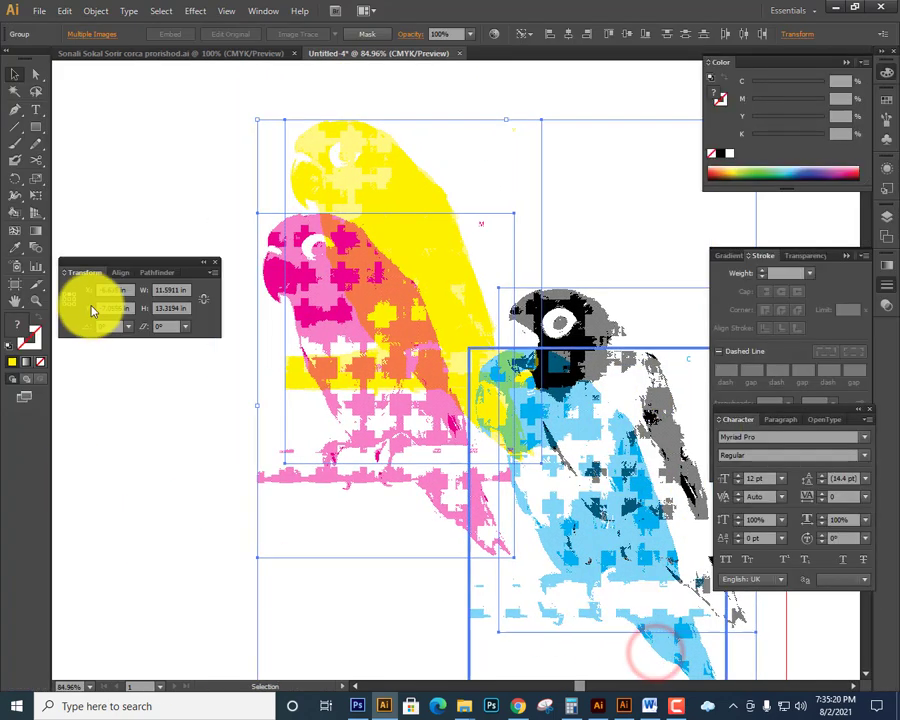
{"action": "left_click", "coordinate": [121, 272]}
{"action": "left_click", "coordinate": [97, 313]}
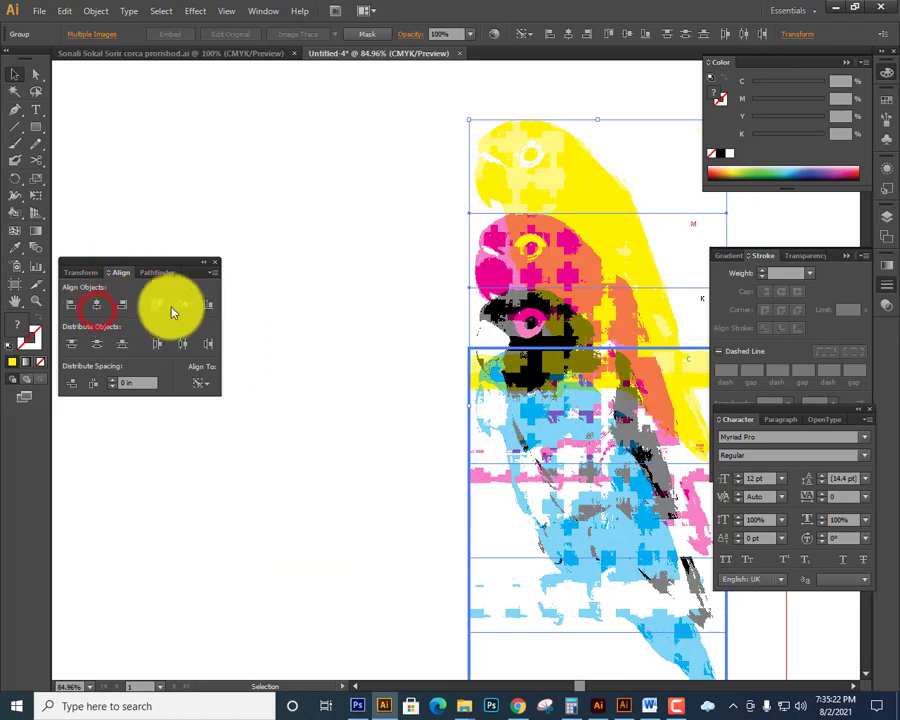
{"action": "left_click", "coordinate": [180, 305]}
- Examine the stacked separations as a whole and the overlapping halftone dots on the wing up close
{"action": "key", "text": "Tab"}
{"action": "key", "text": "z"}
{"action": "left_click_drag", "start_coordinate": [426, 359], "coordinate": [531, 340]}
{"action": "key", "text": "ctrl+minus"}
{"action": "key", "text": "ctrl+minus"}
{"action": "key", "text": "ctrl+minus"}
{"action": "key", "text": "ctrl+minus"}
{"action": "left_click", "coordinate": [659, 185]}
{"action": "key", "text": "z"}
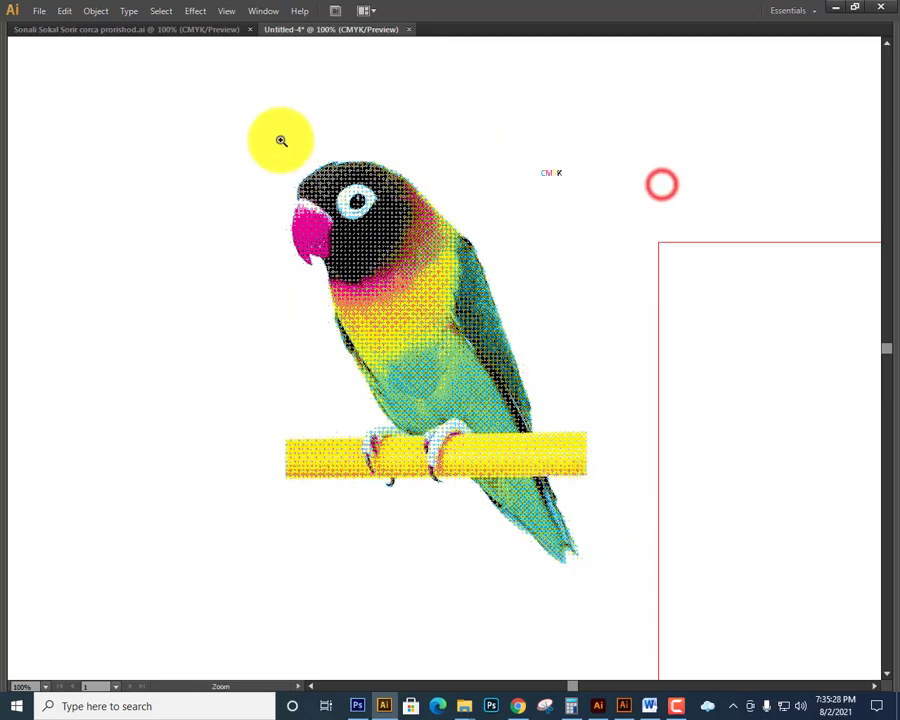
{"action": "left_click_drag", "start_coordinate": [266, 204], "coordinate": [718, 415]}
{"action": "left_click_drag", "start_coordinate": [380, 352], "coordinate": [516, 388]}
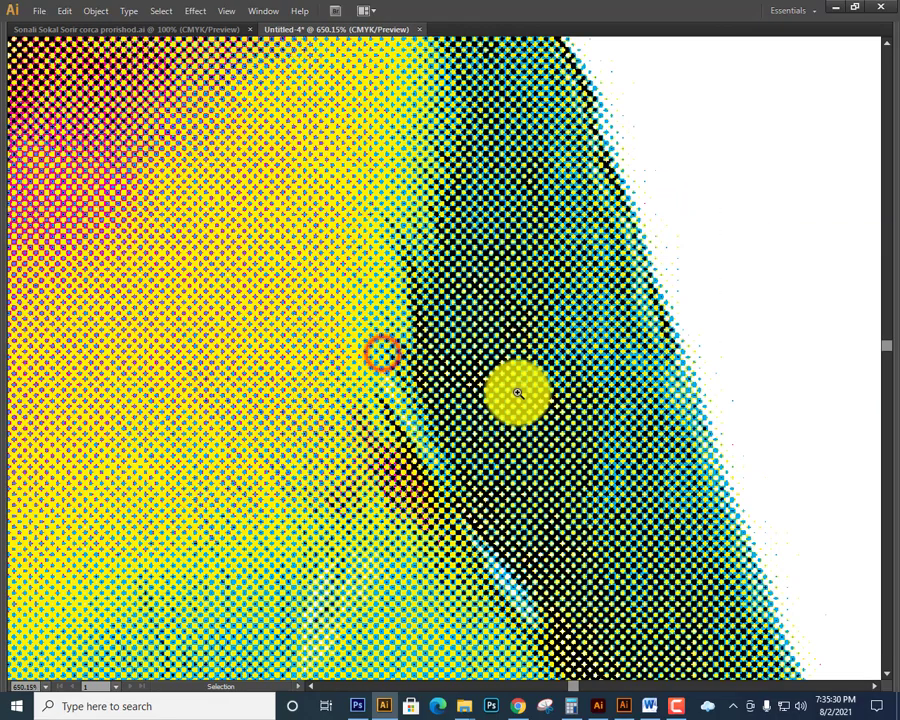
{"action": "key", "text": "ctrl+minus"}
{"action": "key", "text": "ctrl+minus"}
{"action": "key", "text": "ctrl+minus"}
{"action": "key", "text": "ctrl+minus"}
{"action": "key", "text": "v"}
{"action": "left_click", "coordinate": [396, 160]}
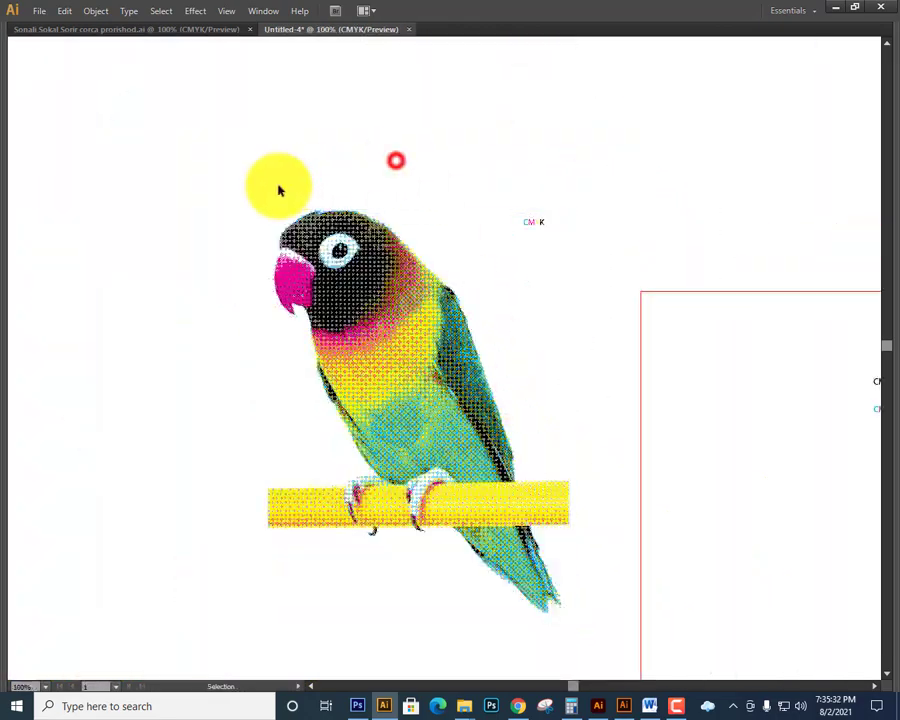
- Set the blending mode of all four stacked separations to Multiply
{"action": "mouse_move", "coordinate": [234, 188]}
{"action": "left_mouse_down"}
{"action": "mouse_move", "coordinate": [365, 318]}
{"action": "mouse_move", "coordinate": [382, 305]}
{"action": "left_mouse_up"}
{"action": "key", "text": "Tab"}
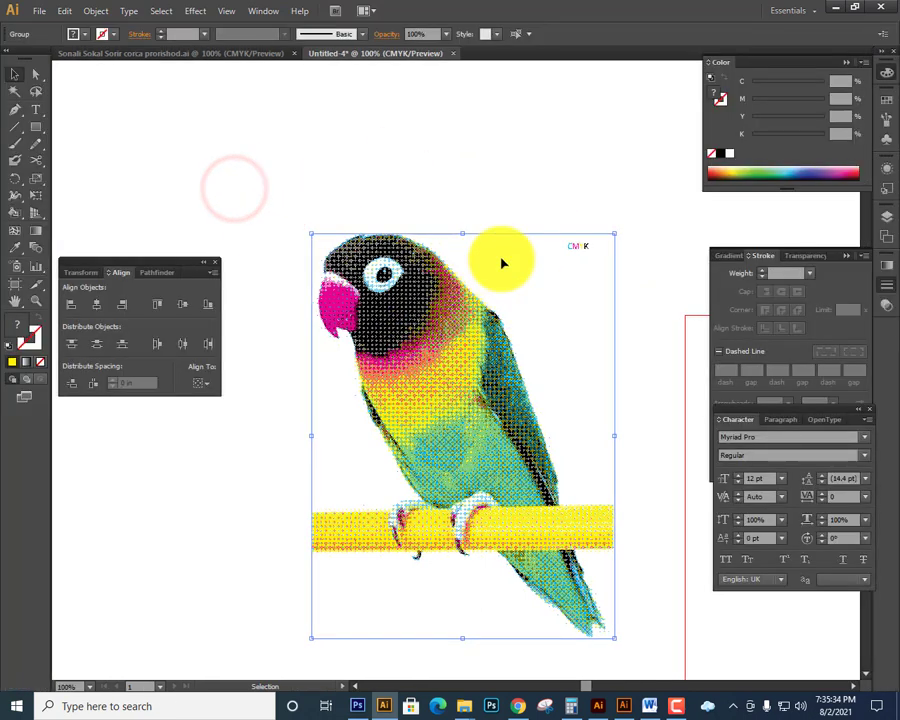
{"action": "left_click_drag", "start_coordinate": [779, 257], "coordinate": [729, 256]}
{"action": "left_click", "coordinate": [796, 255]}
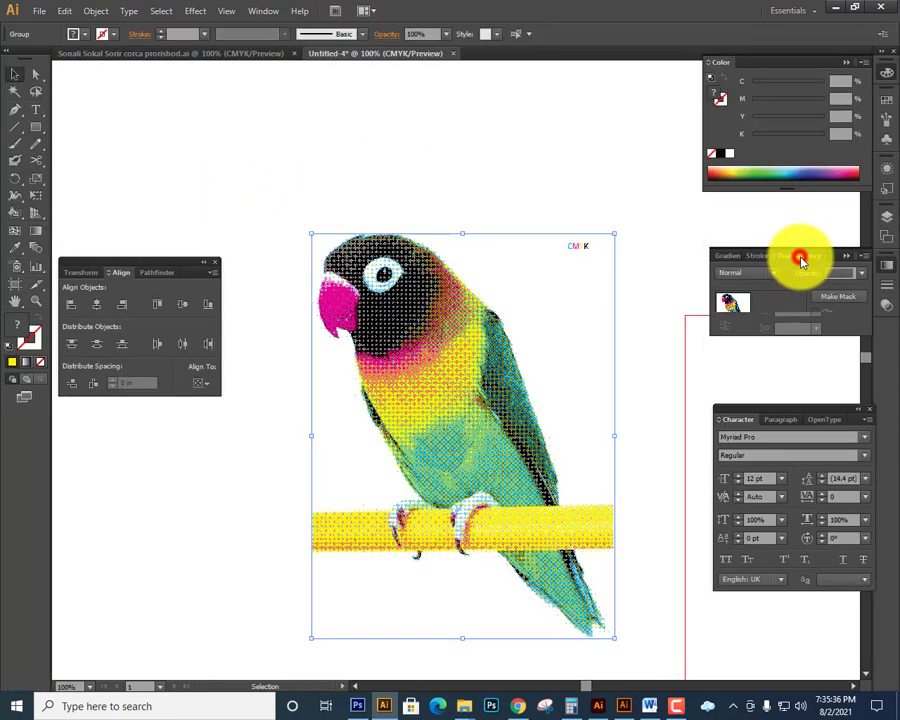
{"action": "left_click", "coordinate": [750, 273]}
{"action": "left_click", "coordinate": [740, 322]}
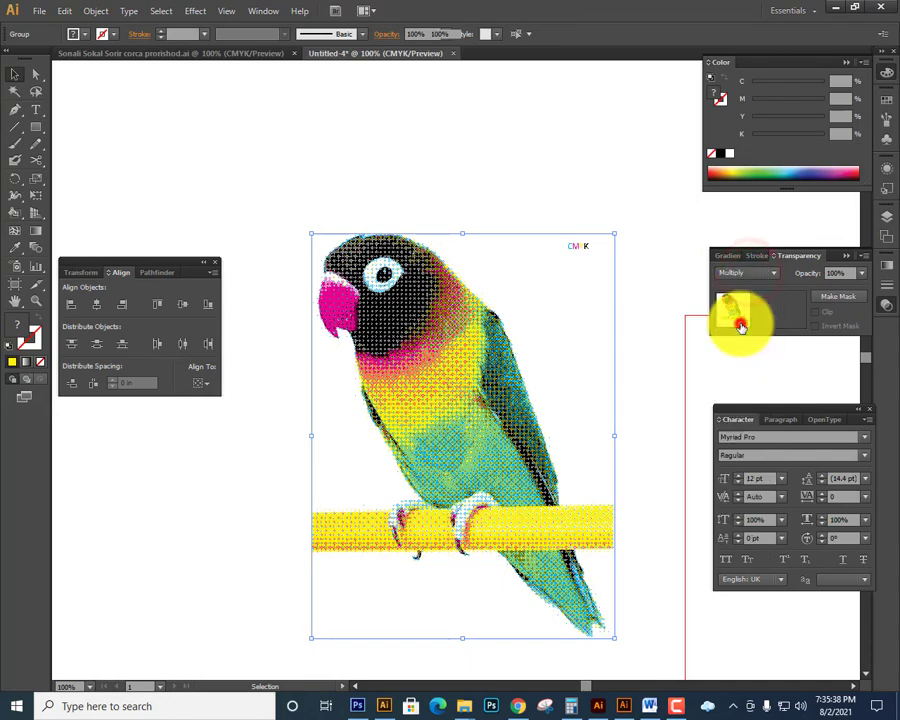
- Examine the multiplied colors on the bird's head and the halftone dots around its claws and perch
{"action": "key", "text": "Tab"}
{"action": "left_click_drag", "start_coordinate": [480, 363], "coordinate": [496, 369]}
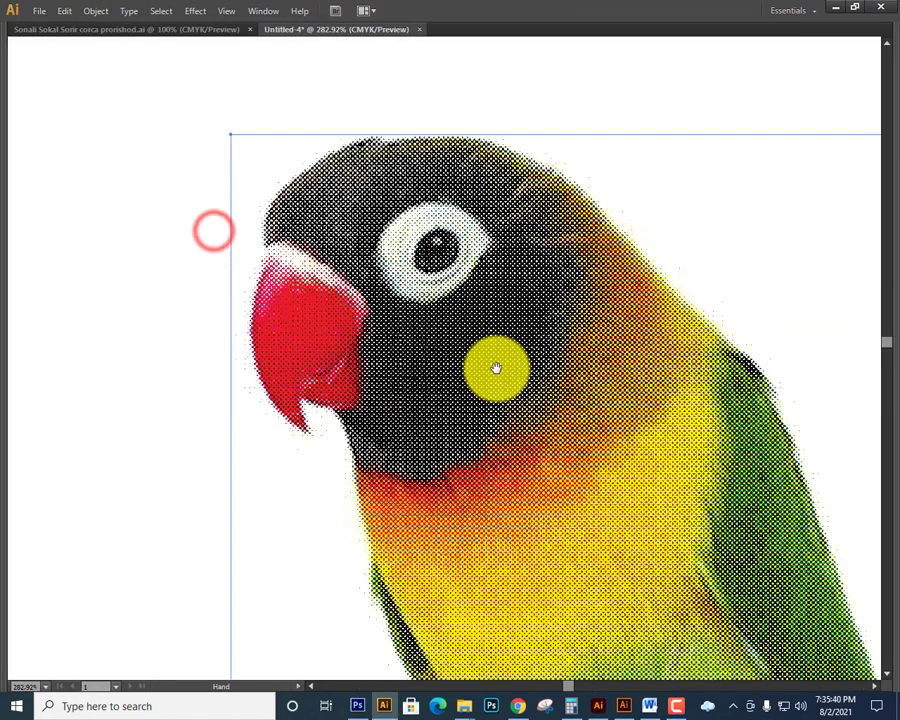
{"action": "left_click", "coordinate": [494, 368], "text": "alt"}
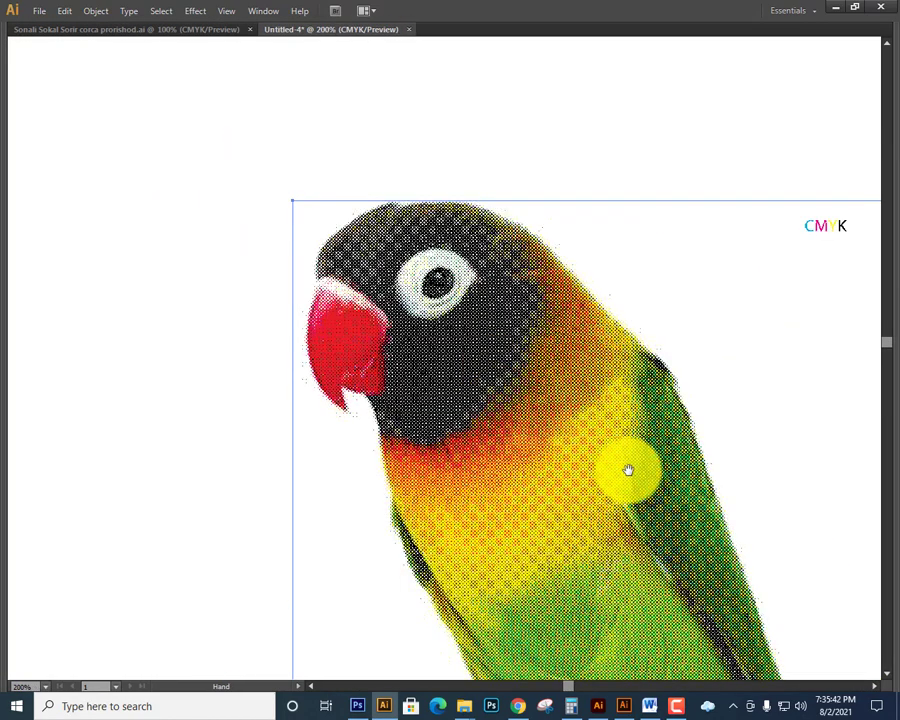
{"action": "left_click_drag", "start_coordinate": [629, 470], "coordinate": [509, 203]}
{"action": "key", "text": "ctrl+minus"}
{"action": "left_click_drag", "start_coordinate": [707, 340], "coordinate": [647, 328]}
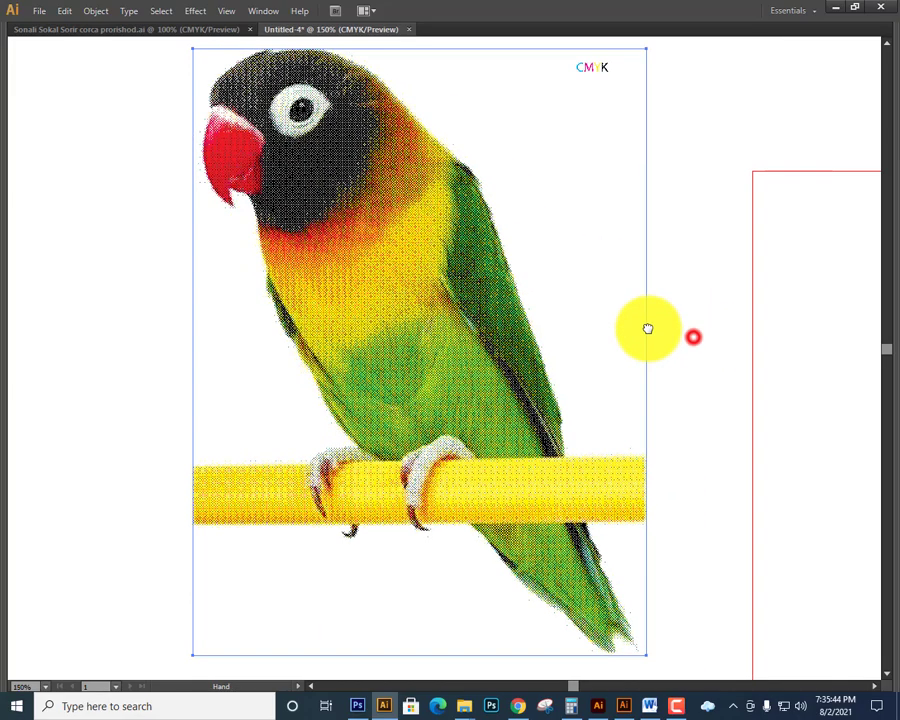
{"action": "left_click", "coordinate": [684, 324]}
{"action": "left_click_drag", "start_coordinate": [378, 461], "coordinate": [557, 511]}
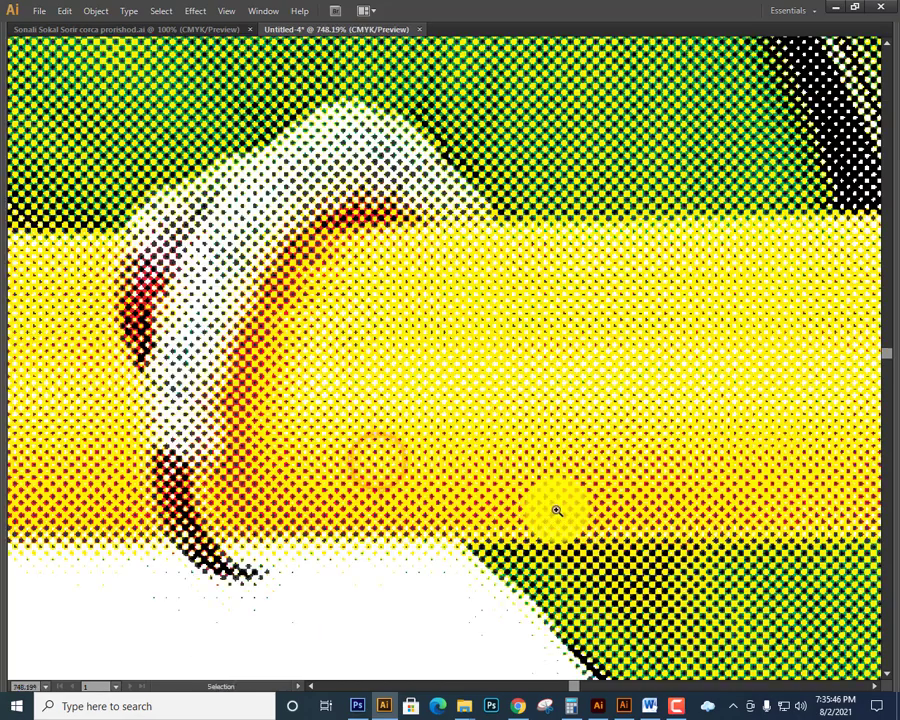
{"action": "key", "text": "ctrl+minus"}
{"action": "key", "text": "ctrl+minus"}
{"action": "key", "text": "ctrl+minus"}
{"action": "key", "text": "ctrl+minus"}
{"action": "key", "text": "ctrl+minus"}
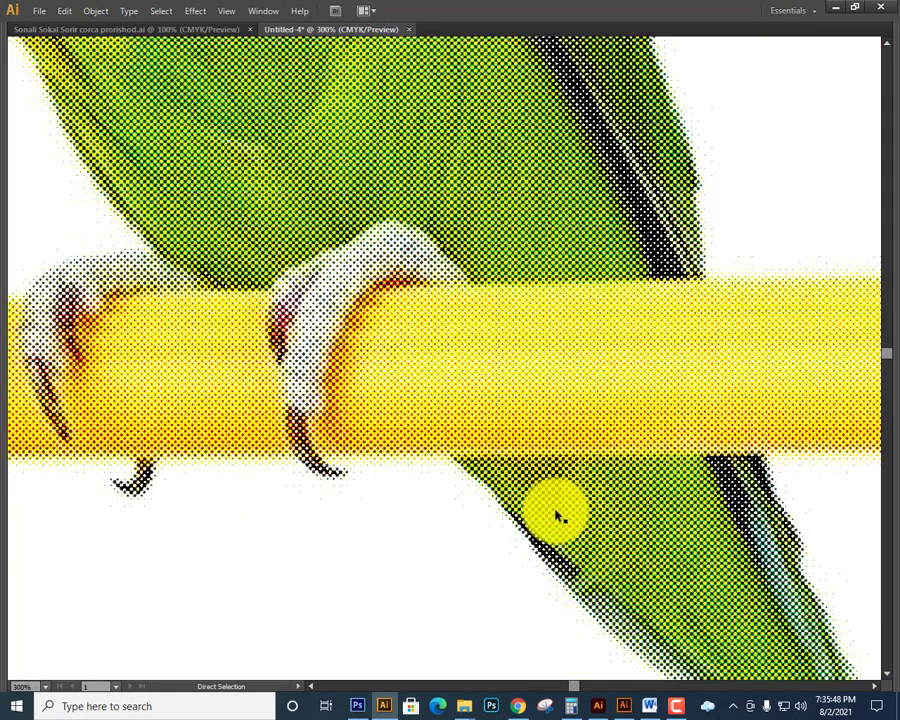
{"action": "left_click_drag", "start_coordinate": [380, 269], "coordinate": [428, 476]}
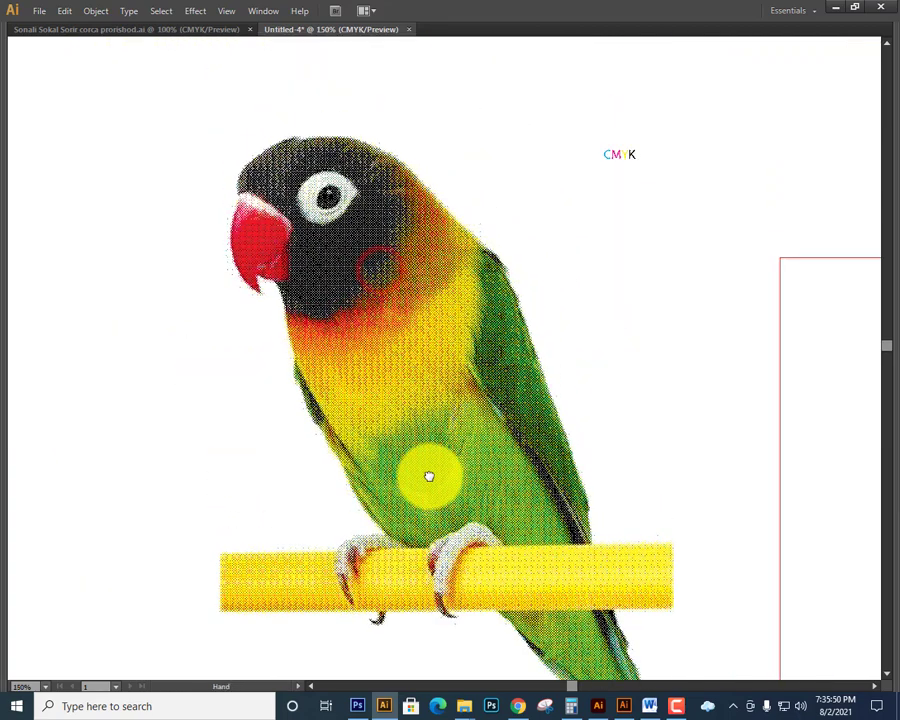
- Compare the composite bird at a distant view with the individual halftone dots in its black face
{"action": "key", "text": "ctrl+minus"}
{"action": "key", "text": "ctrl+minus"}
{"action": "key", "text": "ctrl+minus"}
{"action": "key", "text": "ctrl+minus"}
{"action": "key", "text": "ctrl+minus"}
{"action": "key", "text": "ctrl+minus"}
{"action": "key", "text": "ctrl+minus"}
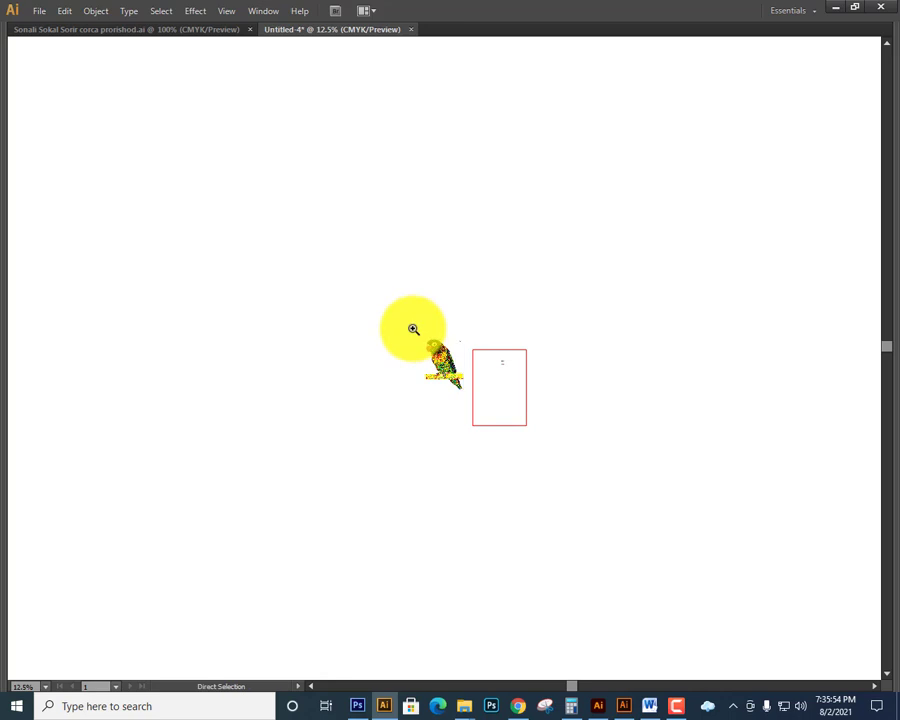
{"action": "left_click_drag", "start_coordinate": [414, 334], "coordinate": [464, 374]}
{"action": "left_click_drag", "start_coordinate": [277, 148], "coordinate": [362, 192]}
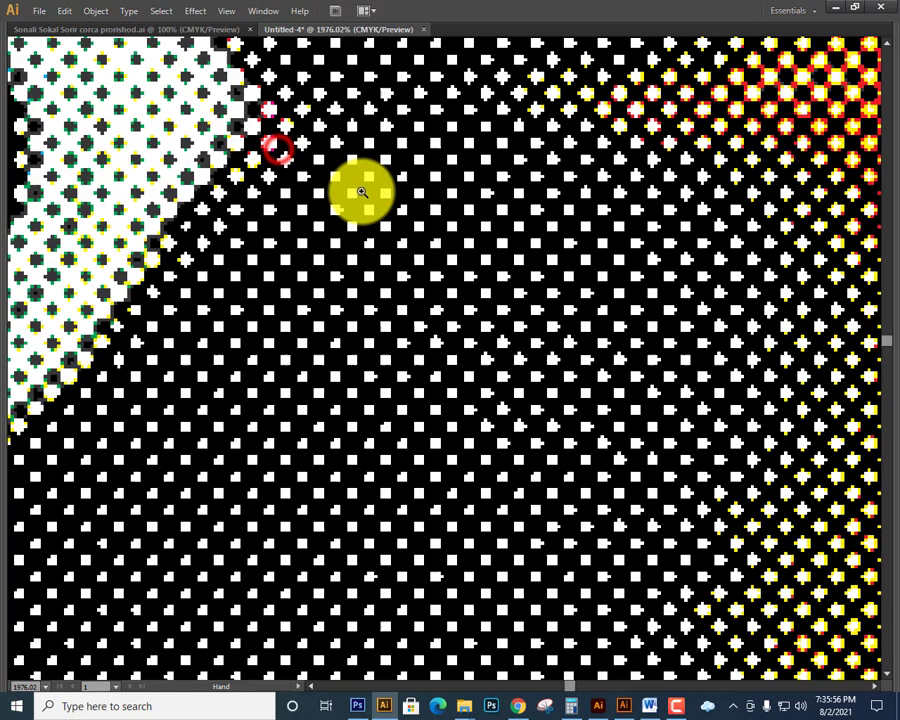
{"action": "key", "text": "ctrl+minus"}
{"action": "key", "text": "ctrl+minus"}
{"action": "key", "text": "ctrl+minus"}
{"action": "key", "text": "ctrl+minus"}
{"action": "key", "text": "ctrl+minus"}
{"action": "key", "text": "ctrl+minus"}
{"action": "key", "text": "ctrl+minus"}
{"action": "key", "text": "ctrl+minus"}
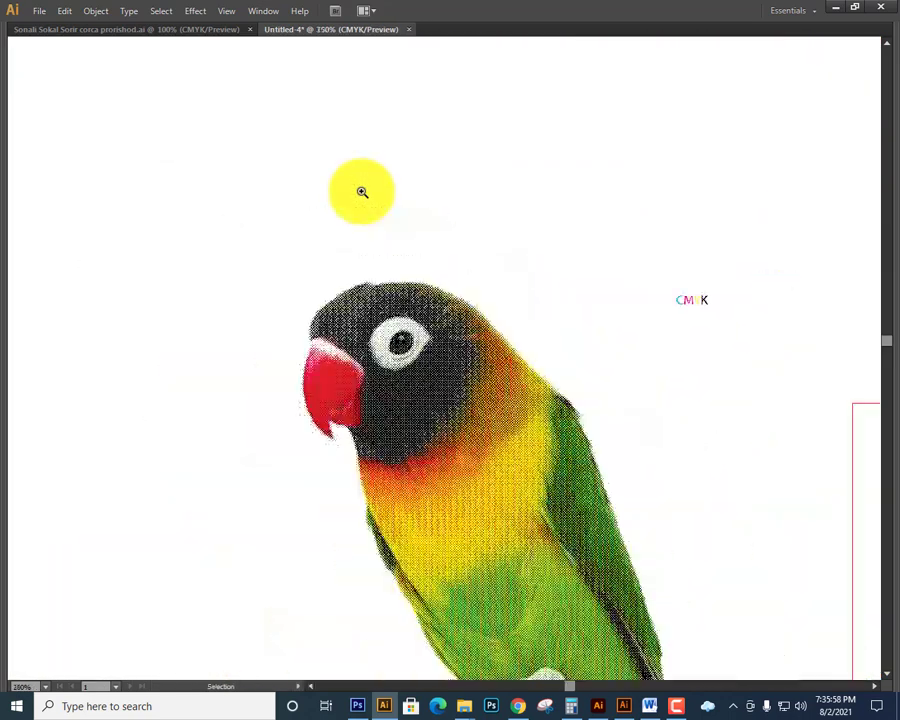
{"action": "left_click_drag", "start_coordinate": [466, 489], "coordinate": [502, 281]}
{"action": "key", "text": "ctrl+minus"}
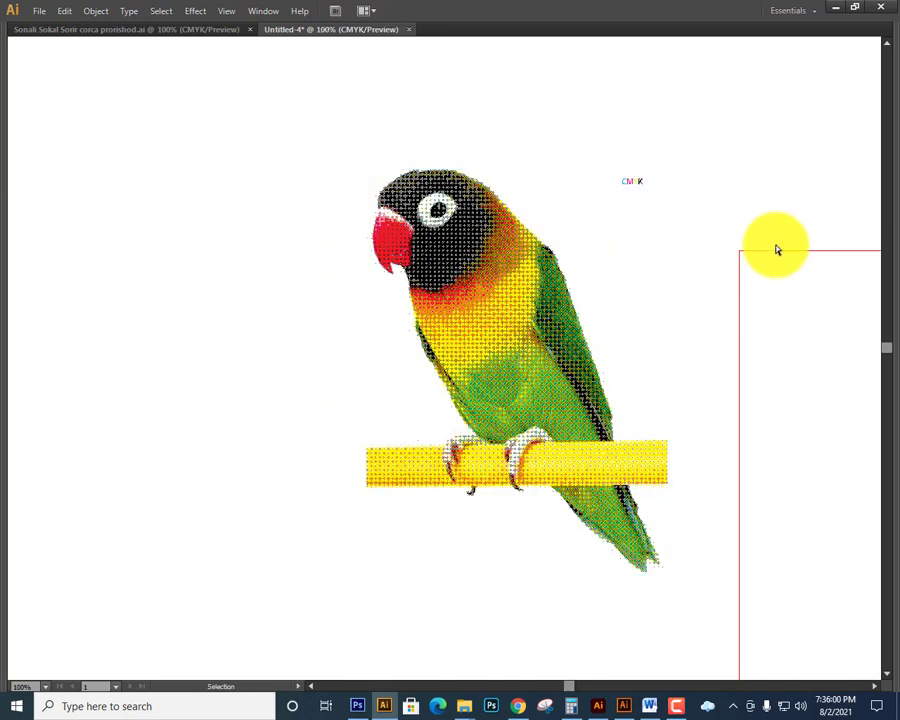
- Pull the stacked separations apart into a row ordered magenta, cyan, black and yellow
{"action": "key", "text": "v"}
{"action": "left_click_drag", "start_coordinate": [540, 312], "coordinate": [216, 304]}
{"action": "key", "text": "ctrl+minus"}
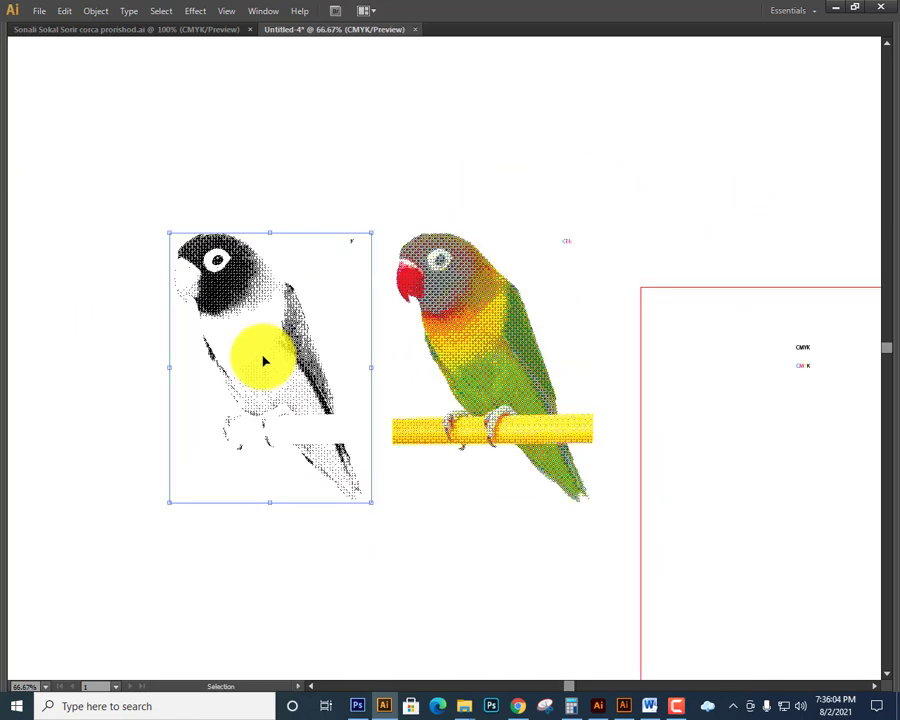
{"action": "left_click_drag", "start_coordinate": [340, 410], "coordinate": [452, 389]}
{"action": "left_click_drag", "start_coordinate": [597, 321], "coordinate": [160, 322]}
{"action": "left_click_drag", "start_coordinate": [274, 510], "coordinate": [452, 482]}
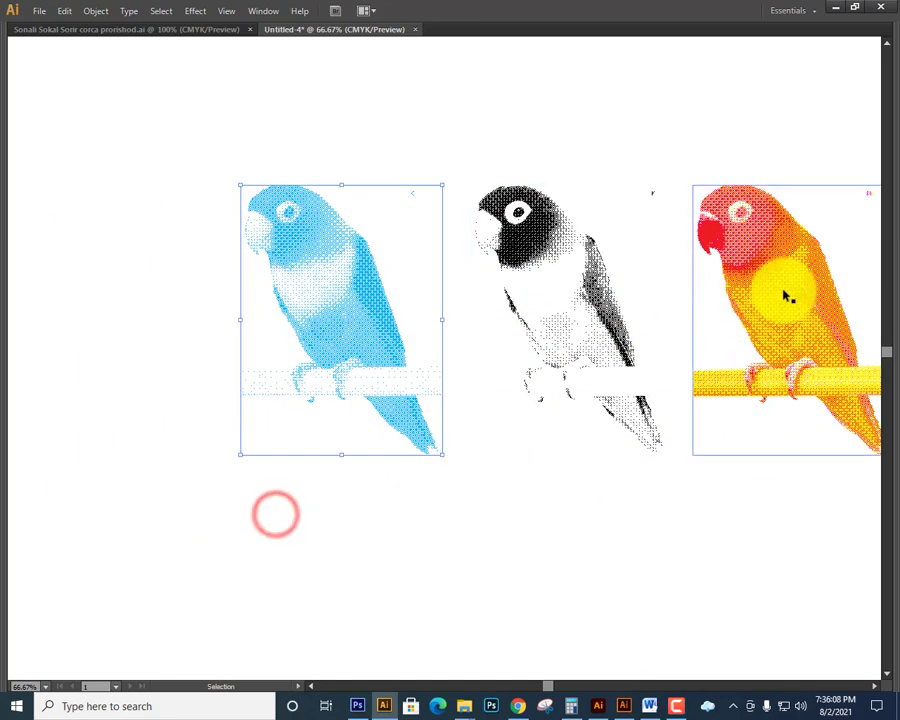
{"action": "left_click_drag", "start_coordinate": [762, 284], "coordinate": [82, 269]}
{"action": "key", "text": "ctrl+minus"}
{"action": "key", "text": "v"}
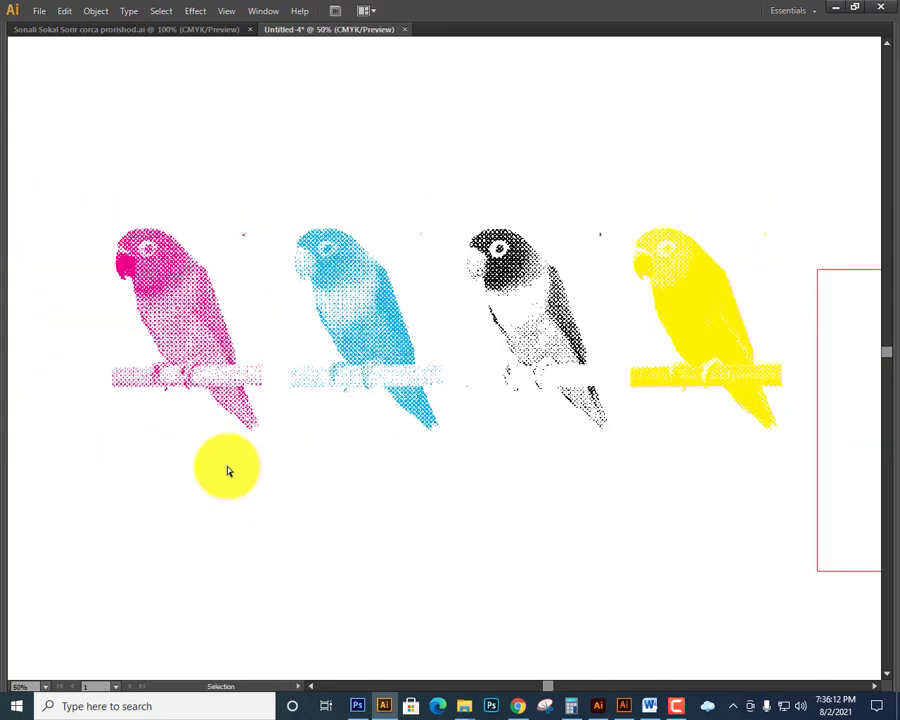
- Select the four separated birds and center them horizontally and vertically on the yellow one as key object
{"action": "left_click_drag", "start_coordinate": [109, 143], "coordinate": [723, 407]}
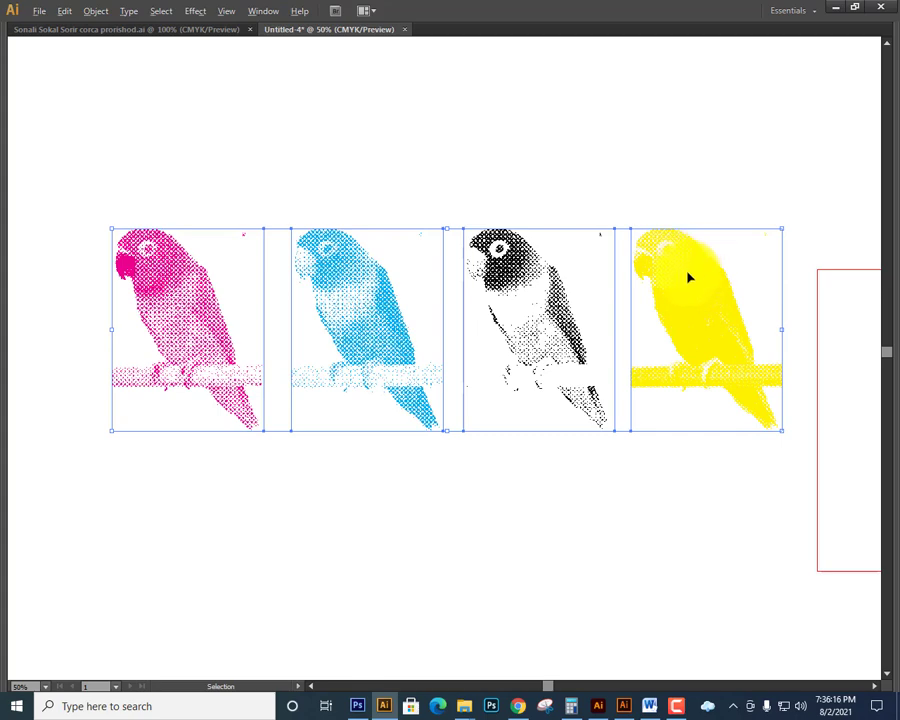
{"action": "key", "text": "Tab"}
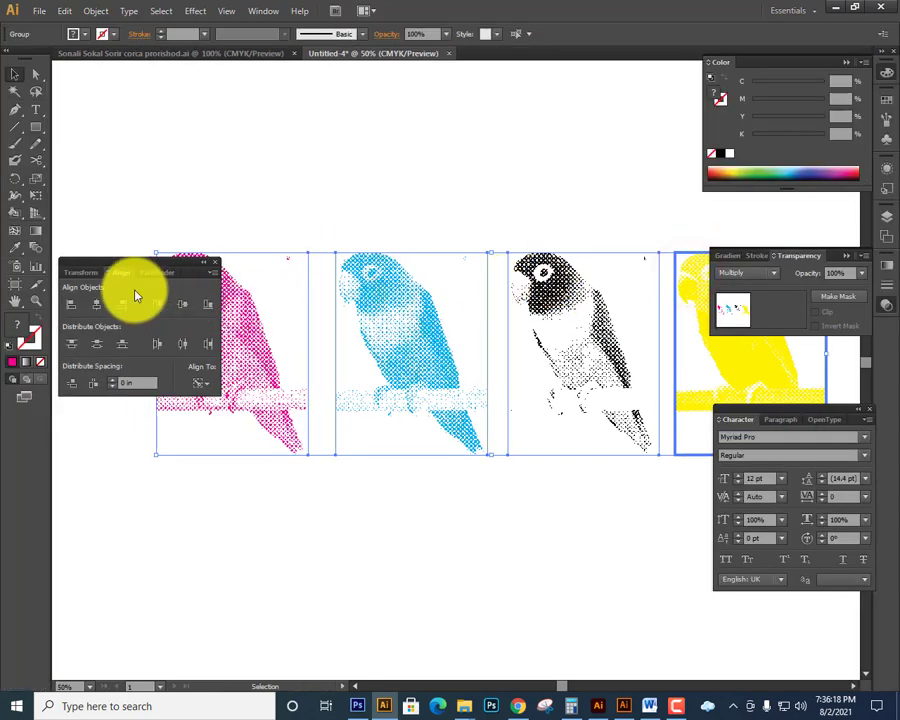
{"action": "left_click", "coordinate": [94, 308]}
{"action": "left_click", "coordinate": [177, 308]}
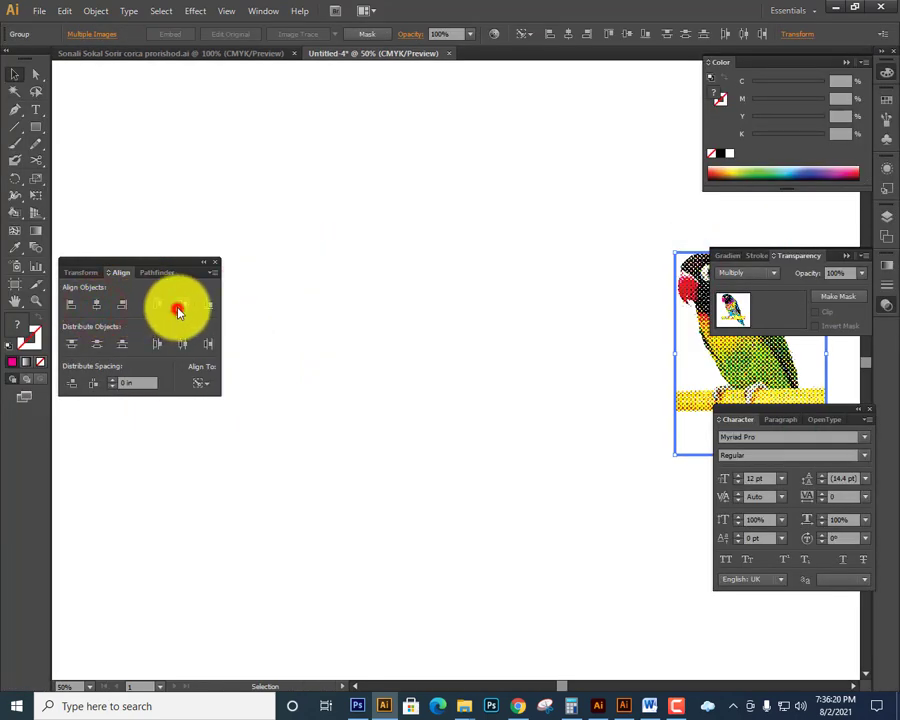
- Examine the restacked full-color bird up close and beside the artboard, and clear the selection
{"action": "key", "text": "Tab"}
{"action": "left_click_drag", "start_coordinate": [609, 241], "coordinate": [774, 420], "text": "ctrl"}
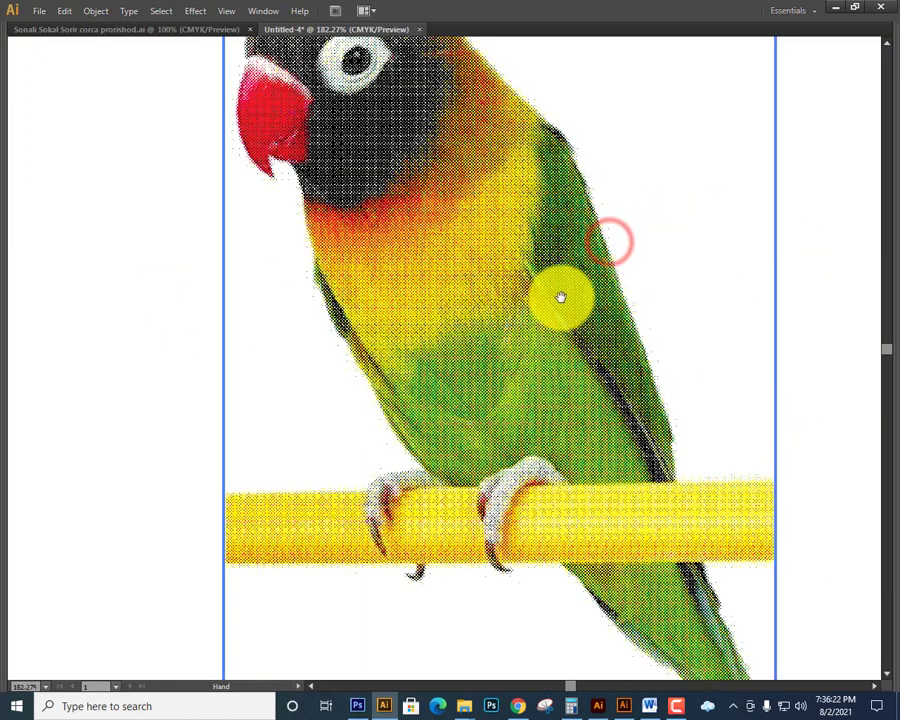
{"action": "left_click_drag", "start_coordinate": [555, 321], "coordinate": [552, 437]}
{"action": "key", "text": "a"}
{"action": "left_click", "coordinate": [805, 310]}
{"action": "key", "text": "ctrl+minus"}
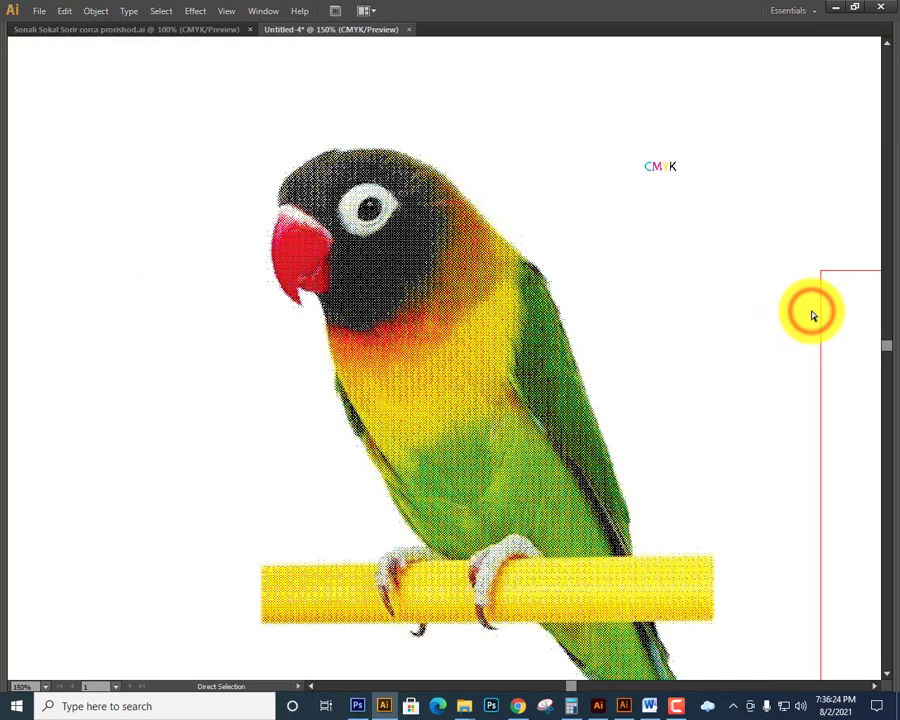
{"action": "key", "text": "ctrl+minus"}
{"action": "key", "text": "ctrl+minus"}
{"action": "left_click_drag", "start_coordinate": [600, 365], "coordinate": [536, 323]}
{"action": "left_click", "coordinate": [587, 281]}
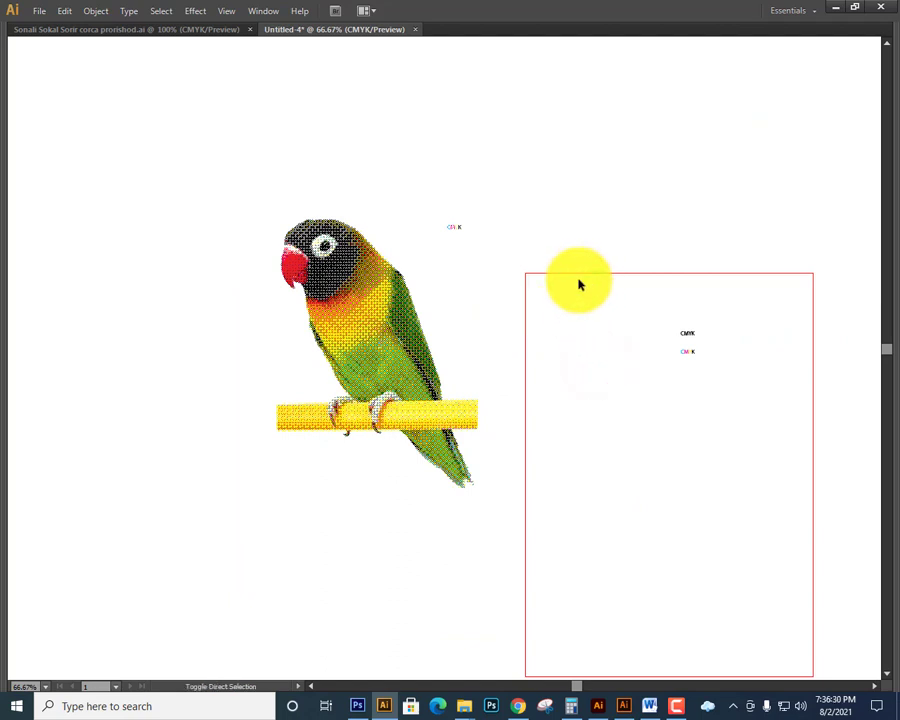
- Show the artboards and examine the stacked bird's halftone against the grey canvas, close up at its head
{"action": "key", "text": "ctrl+shift+h"}
{"action": "left_click_drag", "start_coordinate": [314, 260], "coordinate": [412, 313]}
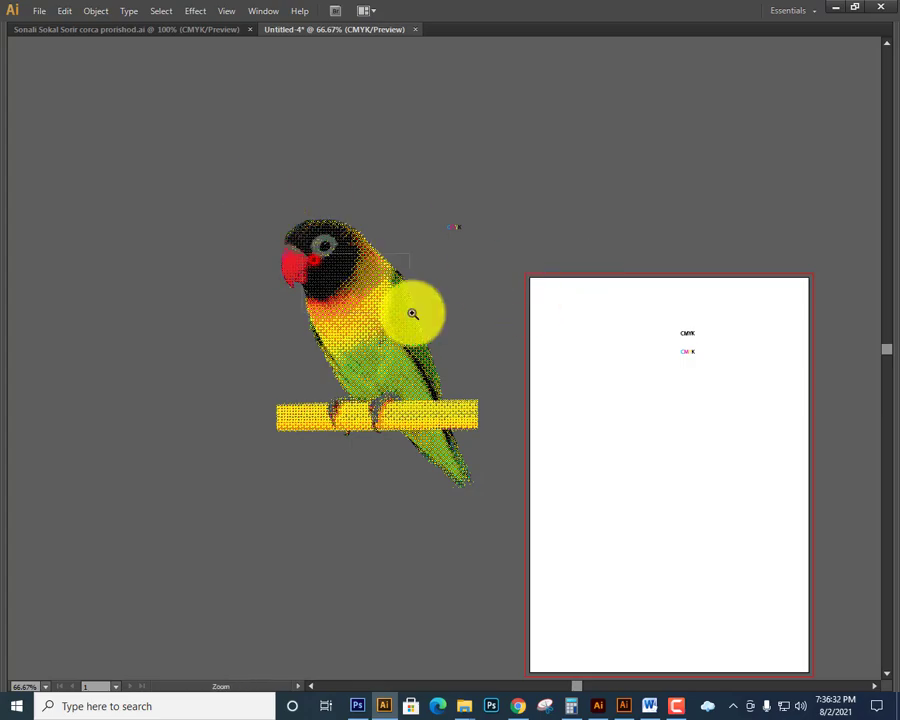
{"action": "key", "text": "ctrl+minus"}
{"action": "key", "text": "ctrl+minus"}
{"action": "key", "text": "ctrl+minus"}
{"action": "key", "text": "ctrl+minus"}
{"action": "key", "text": "ctrl+minus"}
{"action": "key", "text": "ctrl+minus"}
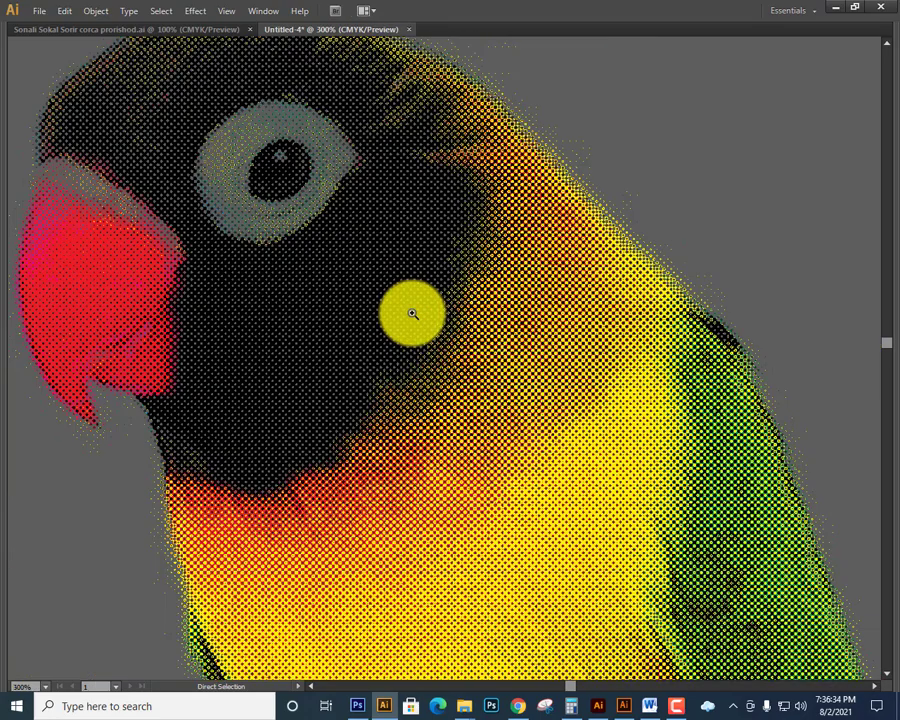
- Move the stacked bird separations onto the artboard and the two small CMYK text labels off it onto the canvas
{"action": "key", "text": "space"}
{"action": "left_click_drag", "start_coordinate": [488, 381], "coordinate": [318, 288]}
{"action": "left_click", "coordinate": [455, 467], "text": "ctrl"}
{"action": "left_click_drag", "start_coordinate": [429, 560], "coordinate": [395, 462]}
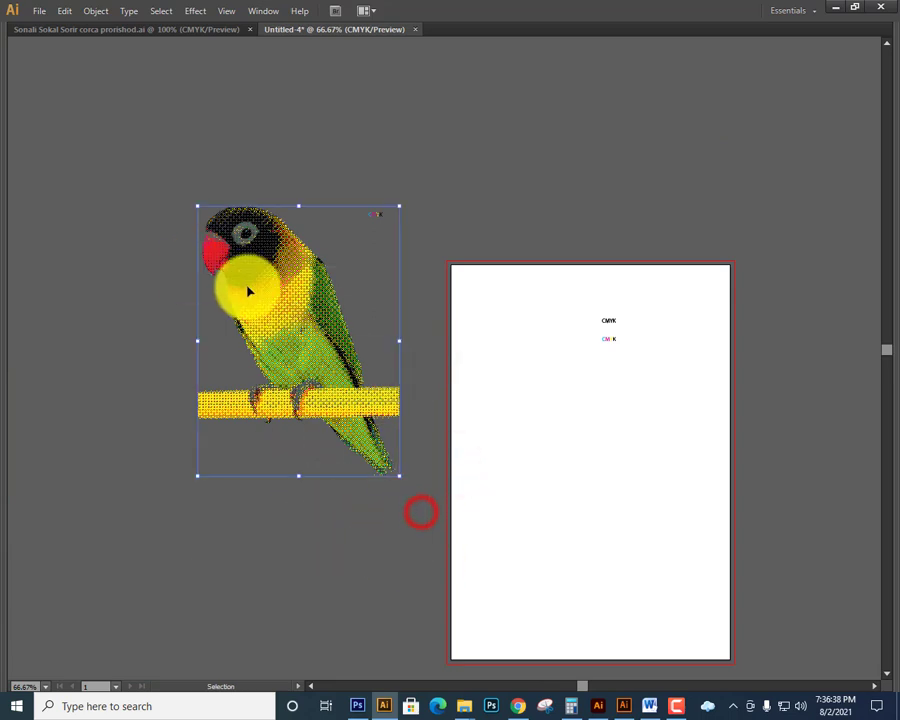
{"action": "left_click_drag", "start_coordinate": [288, 300], "coordinate": [588, 455]}
{"action": "left_click", "coordinate": [595, 303]}
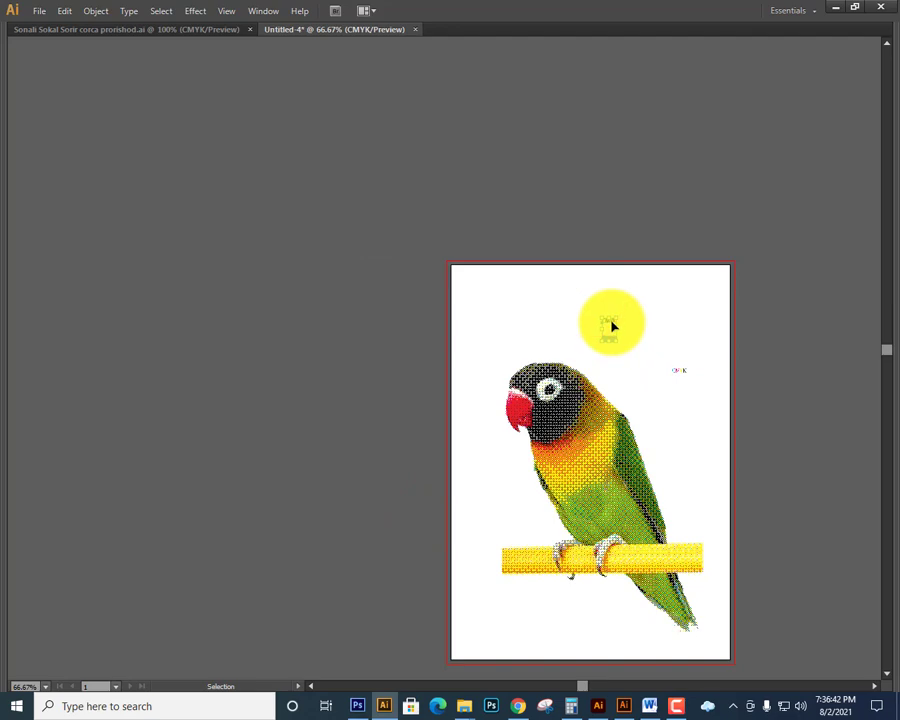
{"action": "left_click_drag", "start_coordinate": [612, 325], "coordinate": [310, 290]}
- Shift all stacked separations up toward the vertical middle of the artboard, clear the selection, and hide the artboards
{"action": "key", "text": "ctrl+space"}
{"action": "left_click_drag", "start_coordinate": [442, 286], "coordinate": [770, 566]}
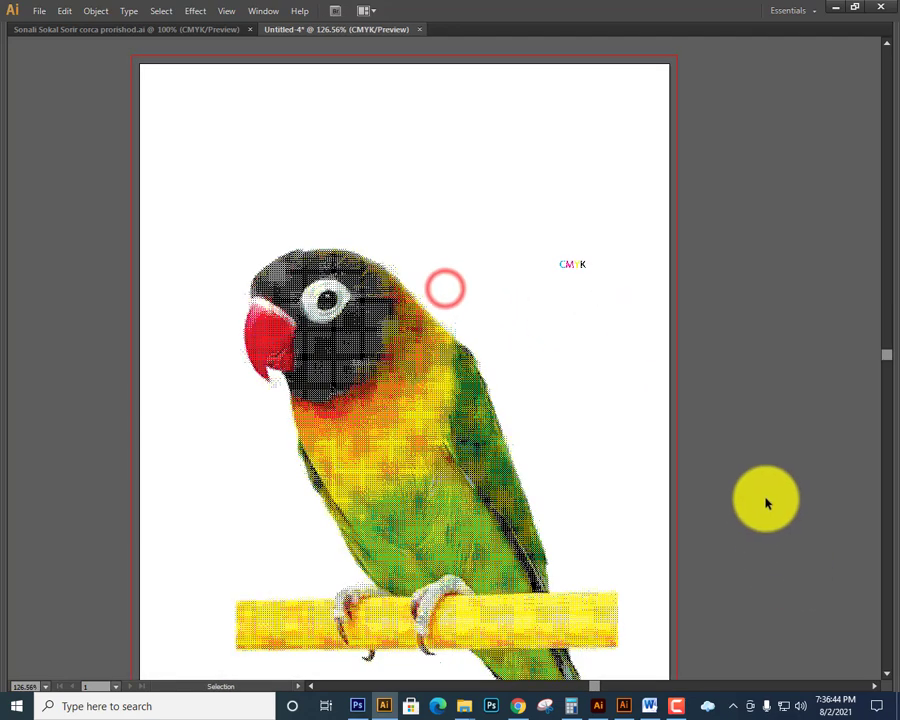
{"action": "left_click_drag", "start_coordinate": [703, 472], "coordinate": [295, 305]}
{"action": "left_click_drag", "start_coordinate": [410, 402], "coordinate": [394, 327]}
{"action": "left_click", "coordinate": [763, 291]}
{"action": "left_click_drag", "start_coordinate": [666, 402], "coordinate": [584, 382]}
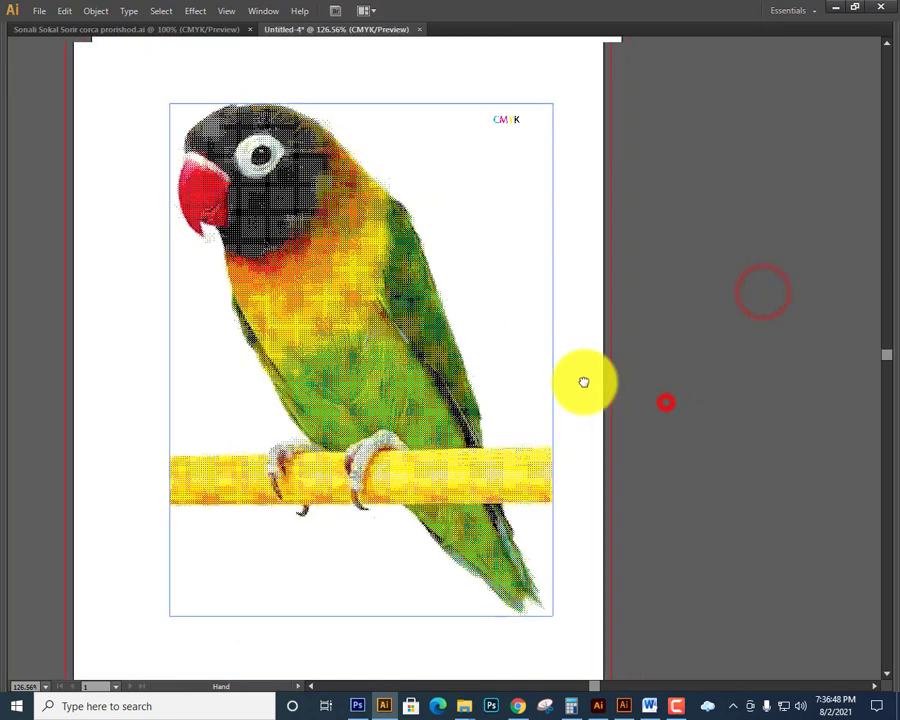
{"action": "key", "text": "ctrl+1"}
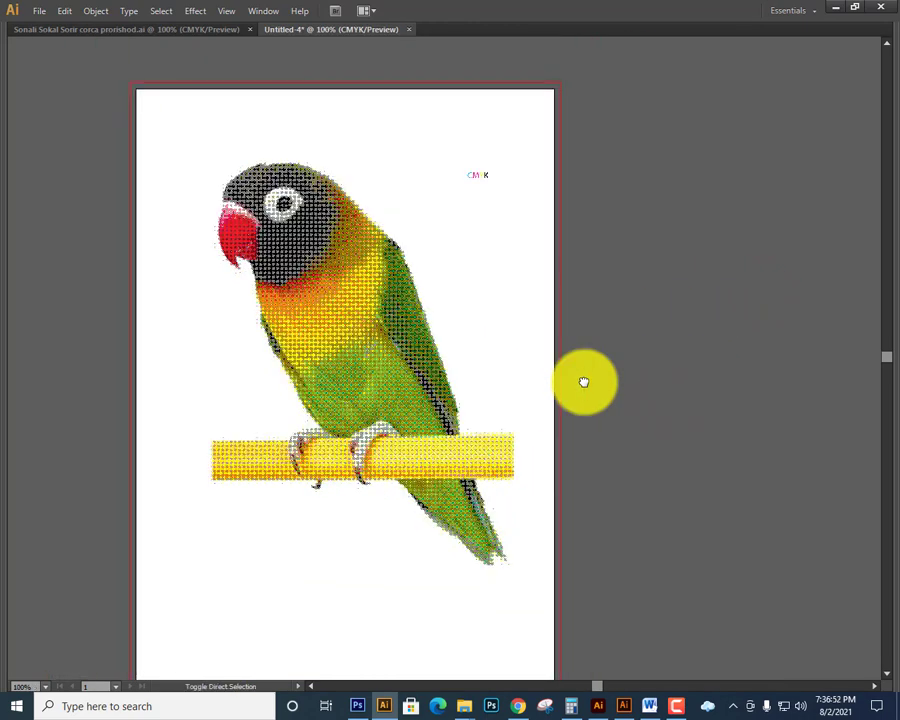
{"action": "key", "text": "ctrl+shift+h"}
{"action": "left_click_drag", "start_coordinate": [653, 346], "coordinate": [541, 342]}
{"action": "left_click_drag", "start_coordinate": [454, 553], "coordinate": [322, 452]}
{"action": "left_click_drag", "start_coordinate": [315, 450], "coordinate": [243, 394]}
{"action": "key", "text": "ctrl+z"}
- Select the whole stacked bird and place a copy of it beside the artboard, level with the original
{"action": "left_click", "coordinate": [518, 618]}
{"action": "left_click_drag", "start_coordinate": [518, 587], "coordinate": [253, 340]}
{"action": "left_click_drag", "start_coordinate": [252, 339], "coordinate": [672, 346]}
- Separate the copied stack into a two-by-two grid with yellow and magenta above, cyan and black below
{"action": "left_click_drag", "start_coordinate": [647, 364], "coordinate": [745, 344]}
{"action": "left_click", "coordinate": [771, 348], "text": "ctrl"}
{"action": "key", "text": "ctrl+minus"}
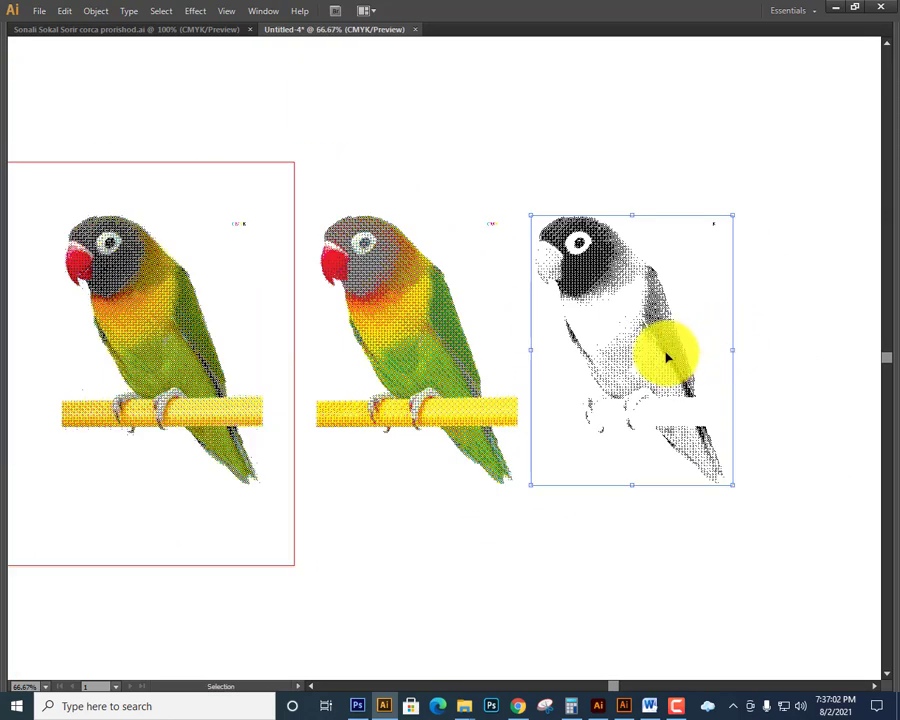
{"action": "left_click_drag", "start_coordinate": [590, 456], "coordinate": [625, 330]}
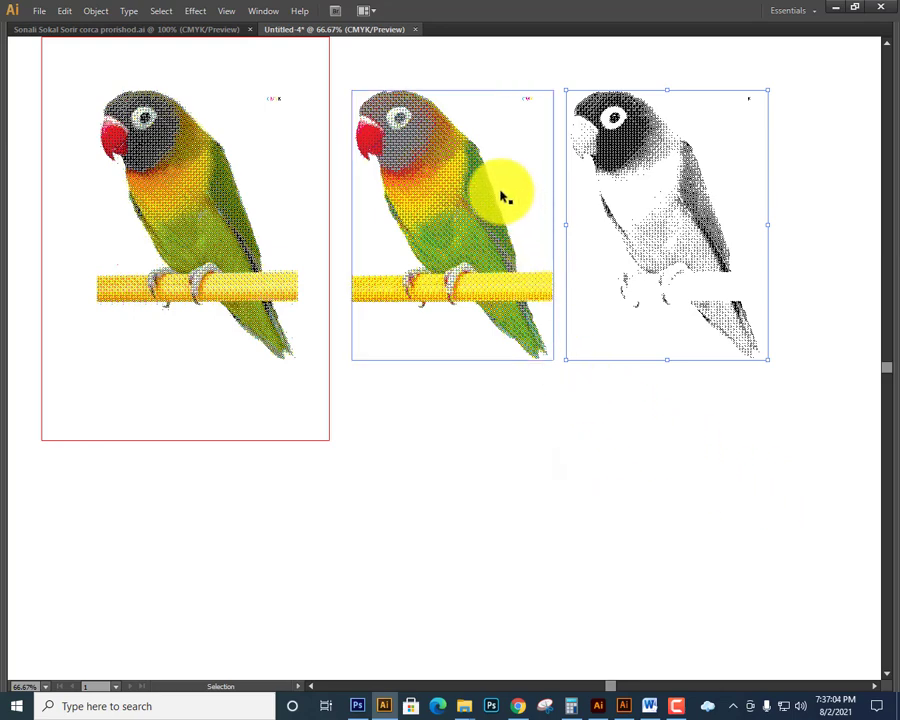
{"action": "left_click_drag", "start_coordinate": [472, 223], "coordinate": [494, 483]}
{"action": "left_click", "coordinate": [665, 468]}
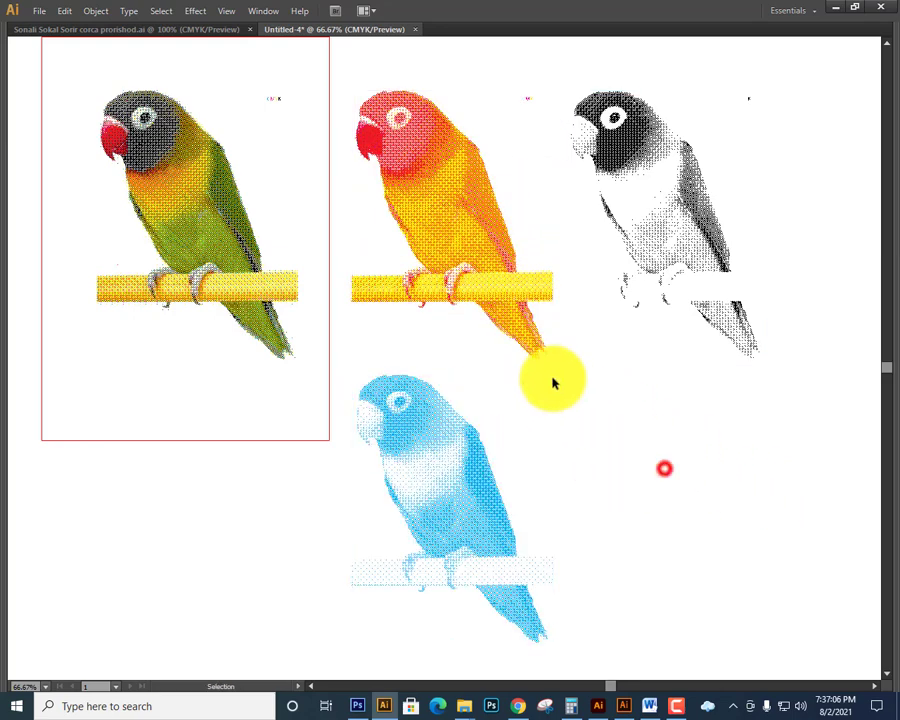
{"action": "left_click_drag", "start_coordinate": [435, 173], "coordinate": [650, 468]}
{"action": "left_click", "coordinate": [852, 332]}
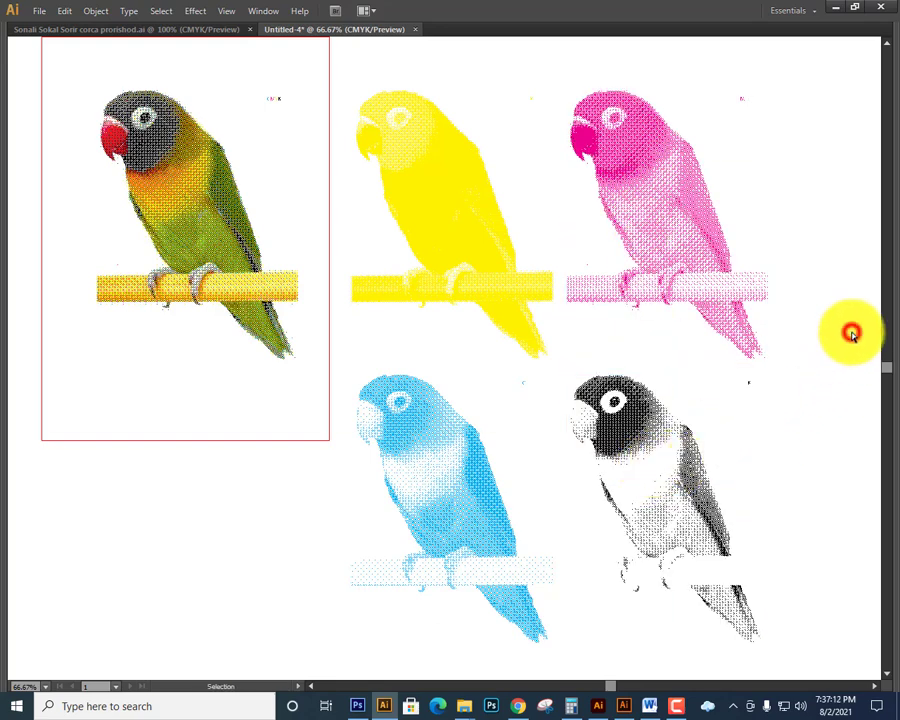
{"action": "key", "text": "space"}
{"action": "left_click_drag", "start_coordinate": [774, 396], "coordinate": [760, 395]}
{"action": "key", "text": "ctrl+minus"}
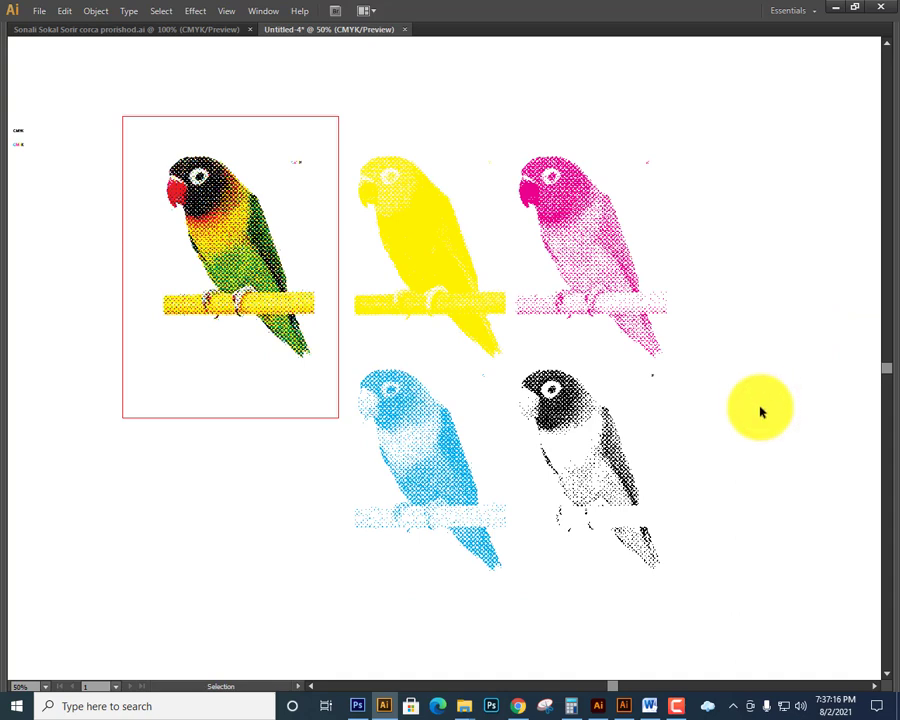
{"action": "key", "text": "a"}
{"action": "left_click", "coordinate": [757, 285]}
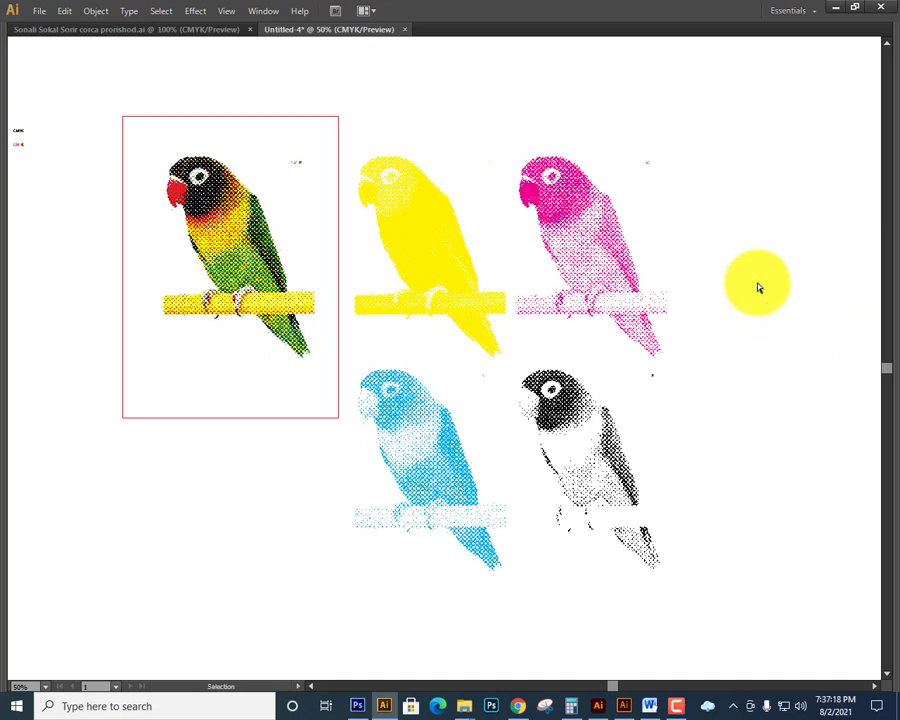
{"action": "key", "text": "v"}
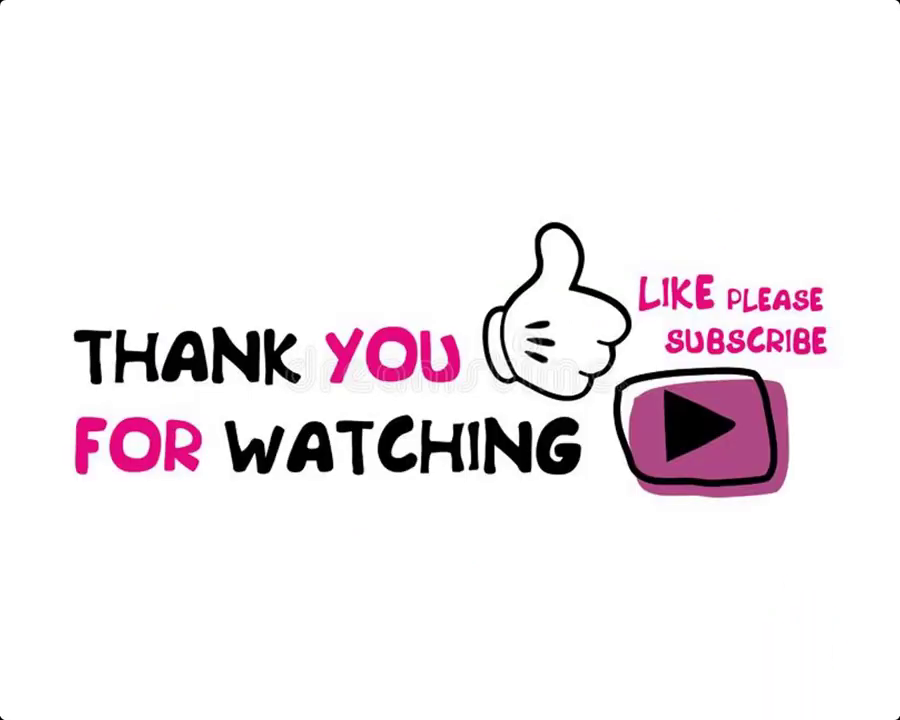